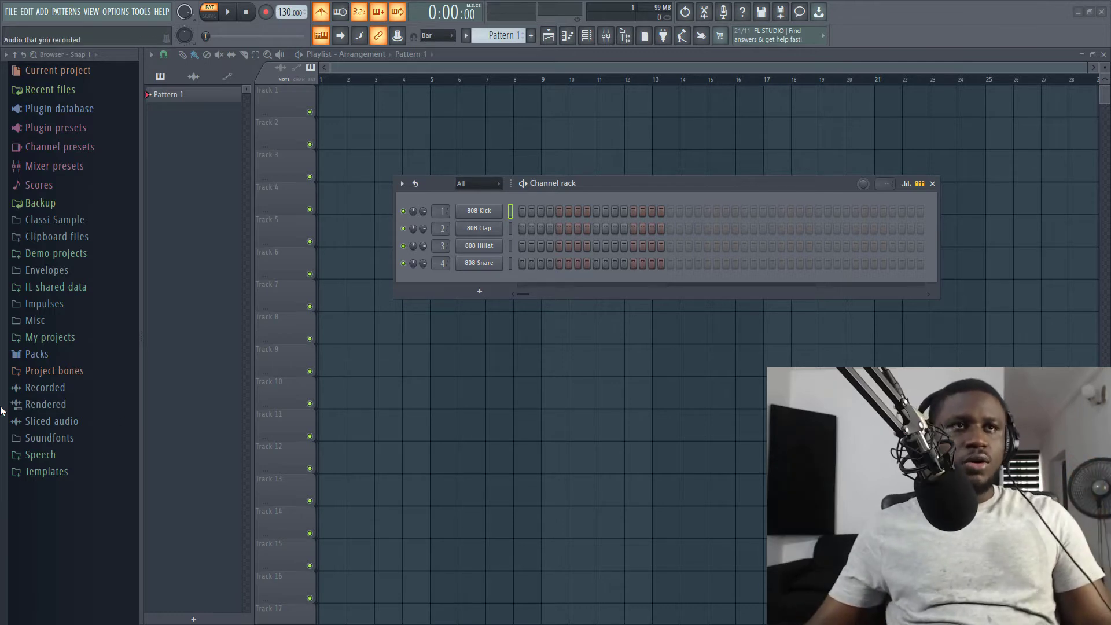
Drag VT_BD.wav from Packs > PERCS > house beat onto channel 1, replacing the 808 Kick
left_click(37, 354)
scroll(73, 446, "down", 8)
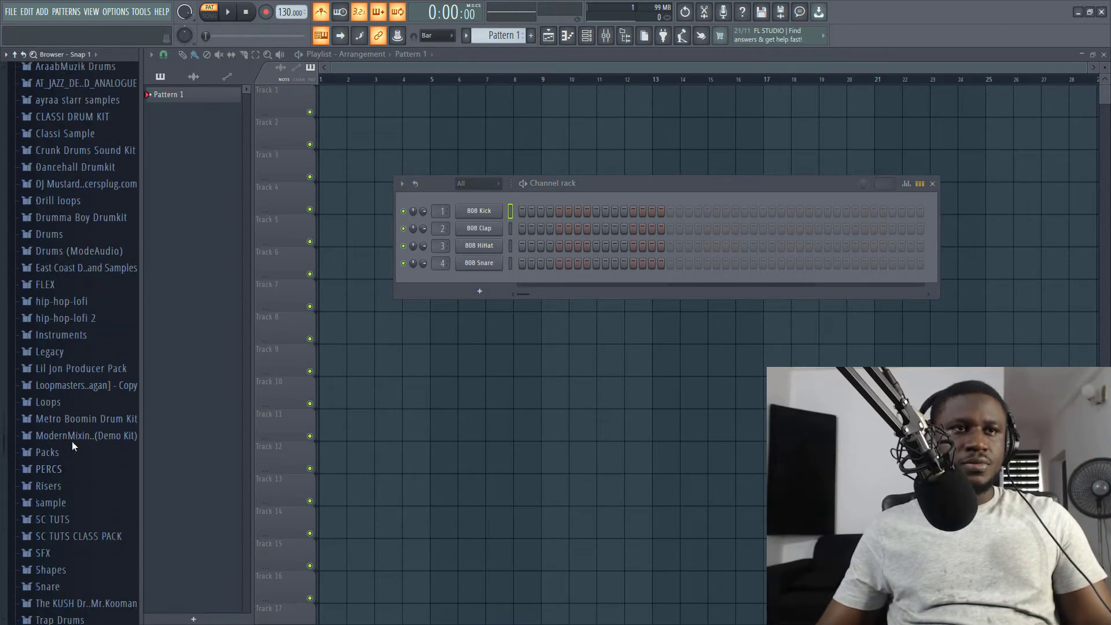
scroll(73, 446, "down", 4)
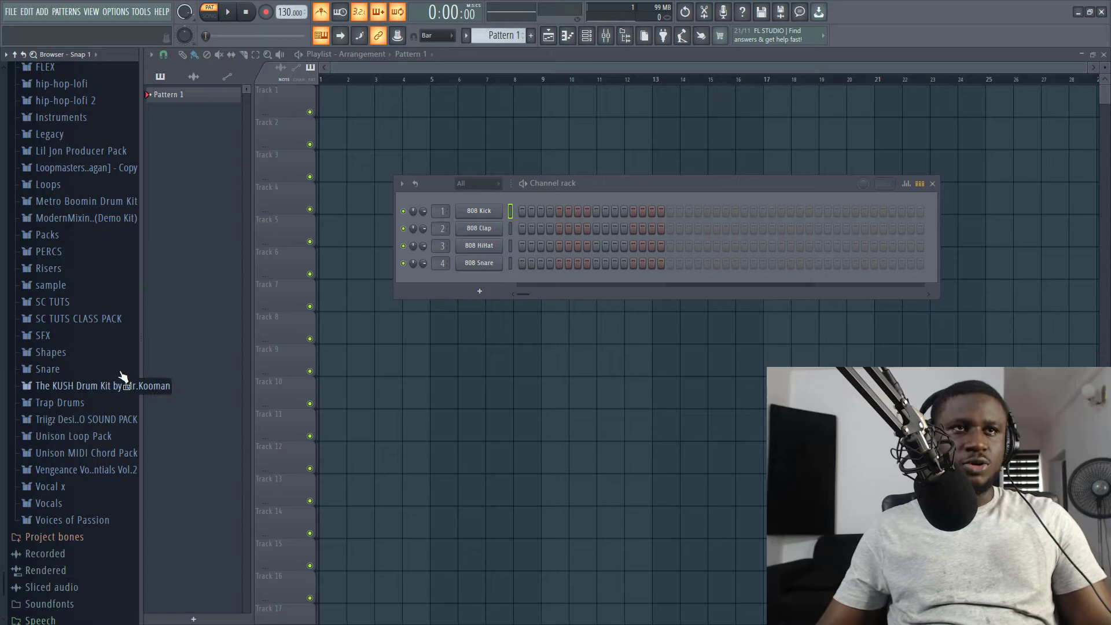
scroll(84, 266, "up", 4)
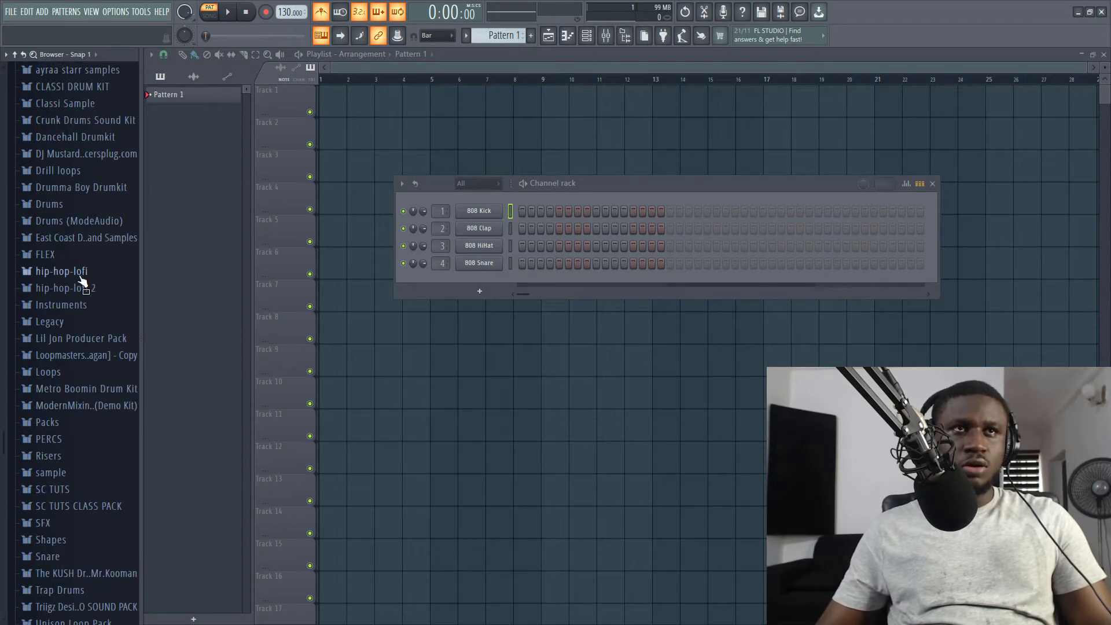
scroll(65, 334, "up", 2)
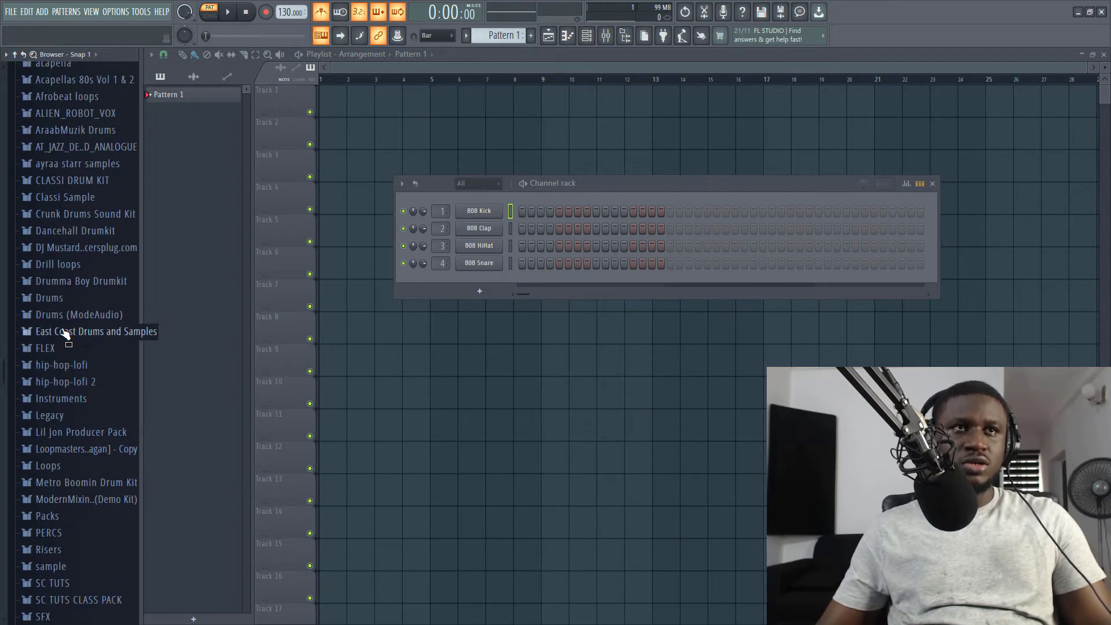
scroll(65, 334, "down", 6)
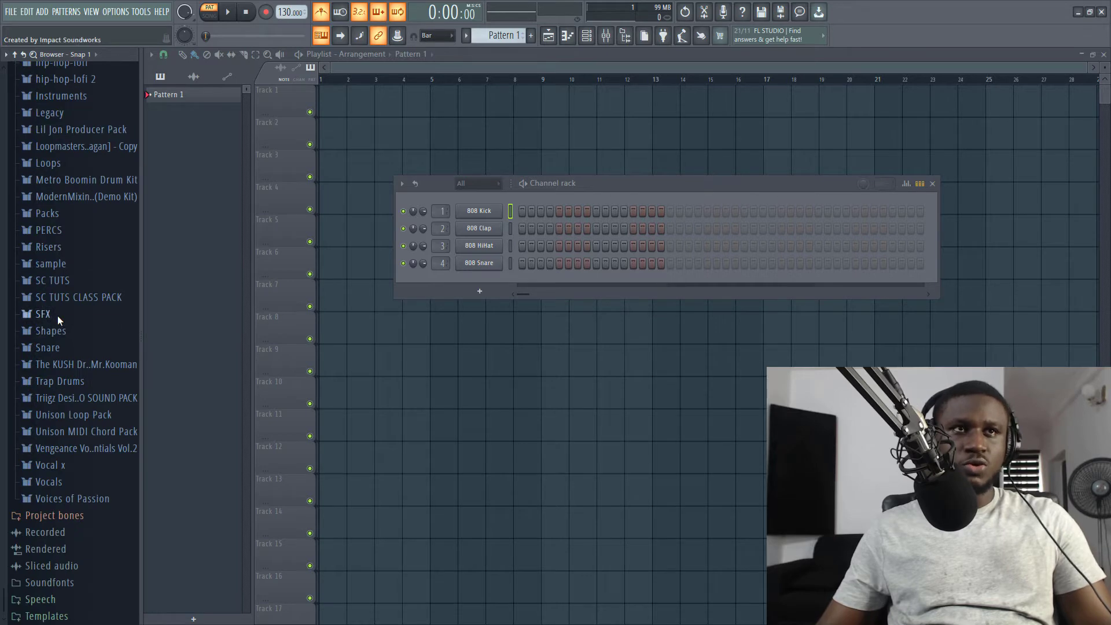
scroll(80, 307, "up", 10)
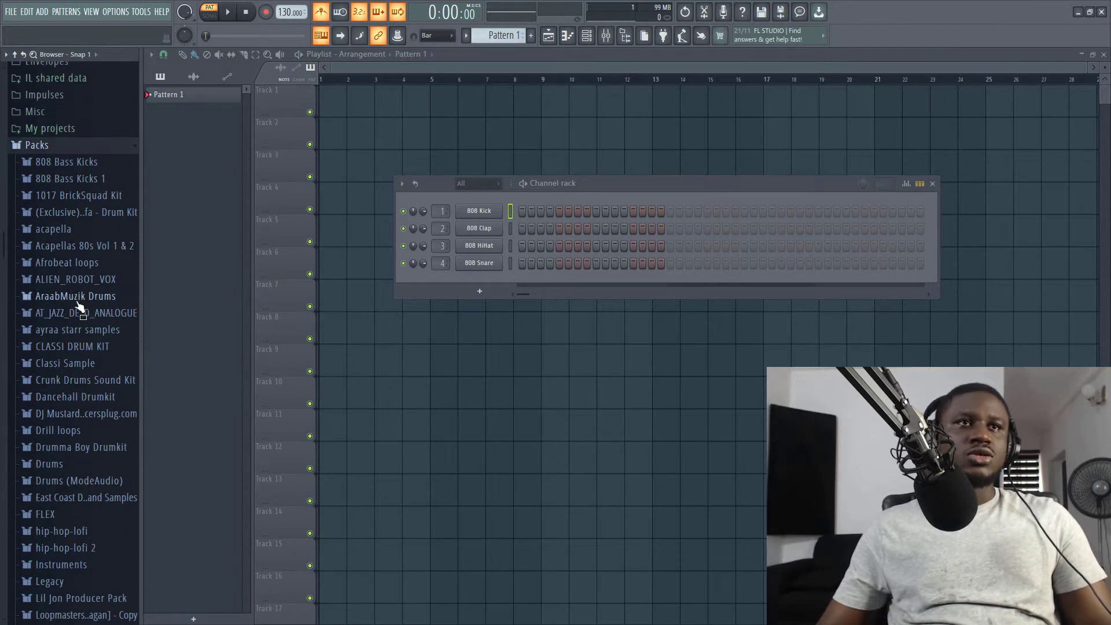
scroll(80, 307, "down", 8)
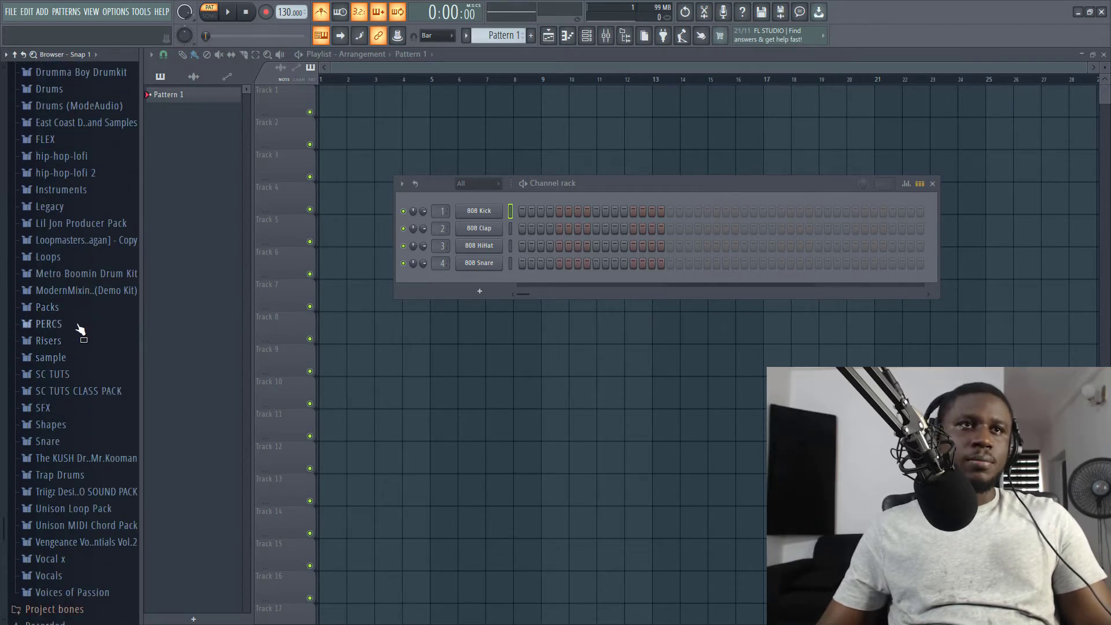
left_click(77, 325)
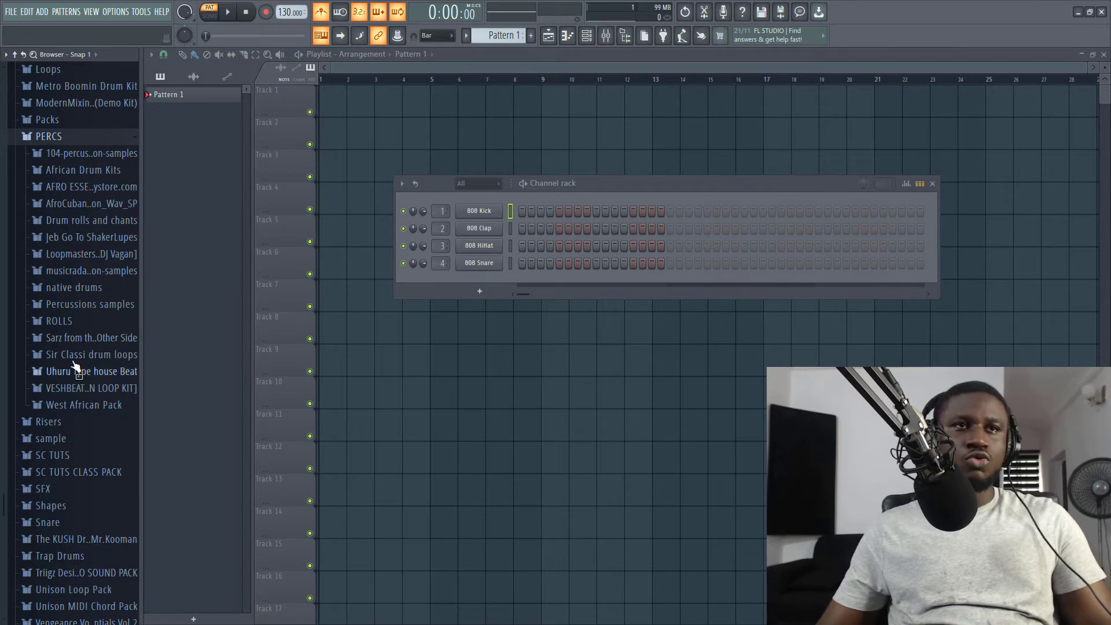
left_click(70, 369)
scroll(67, 371, "down", 4)
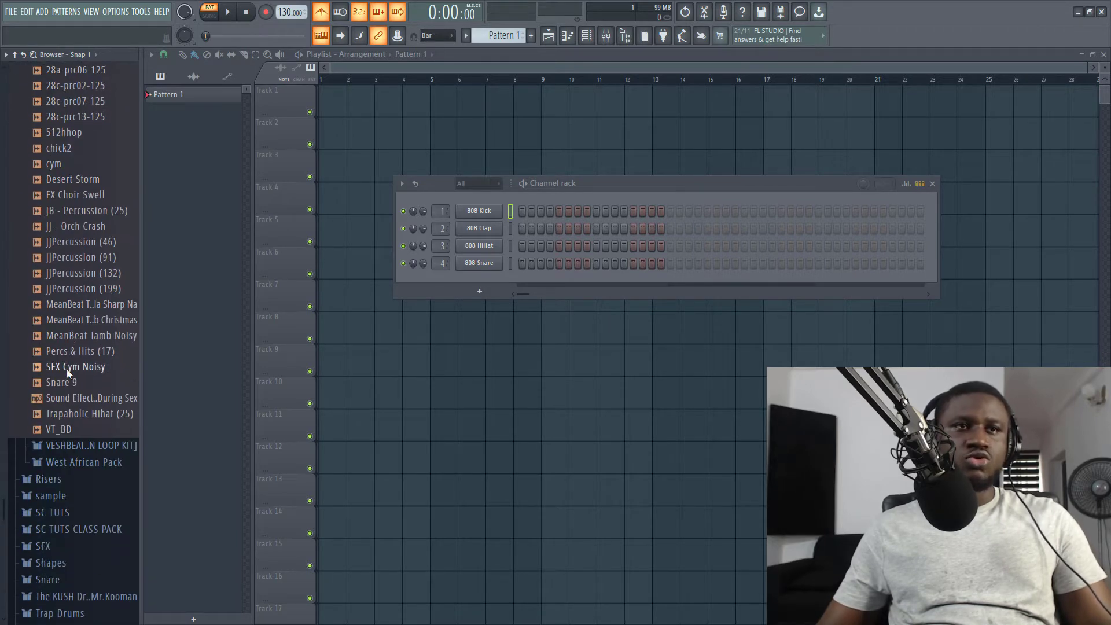
left_click_drag(64, 429, 474, 213)
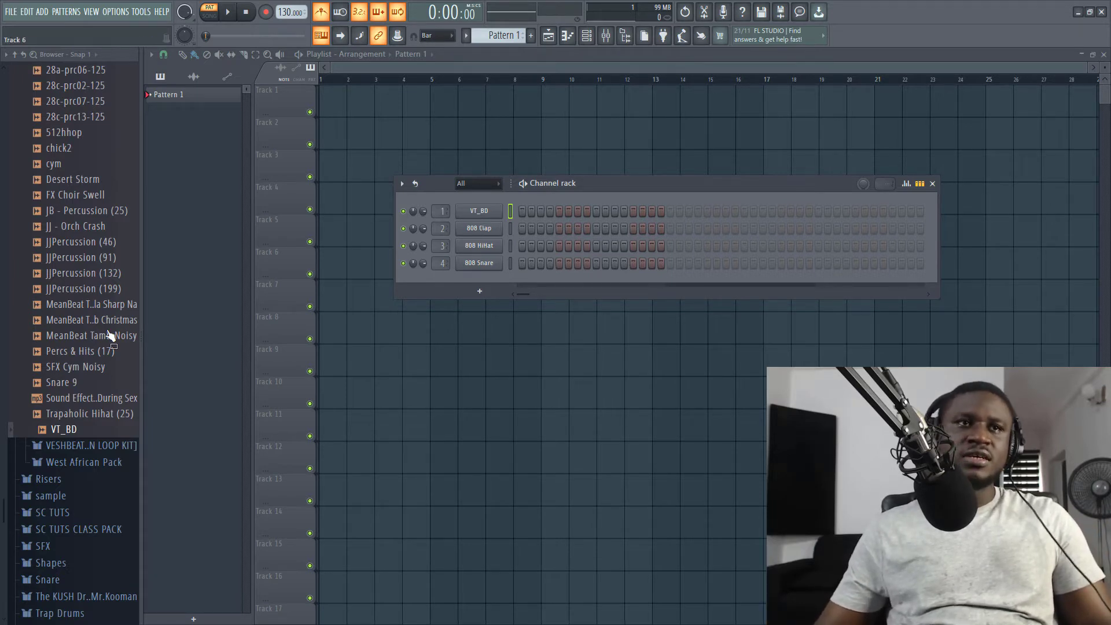
Expand Sarz from the Other Side > Drums > Drum One Shots > Percussion in the Browser
scroll(80, 376, "up", 4)
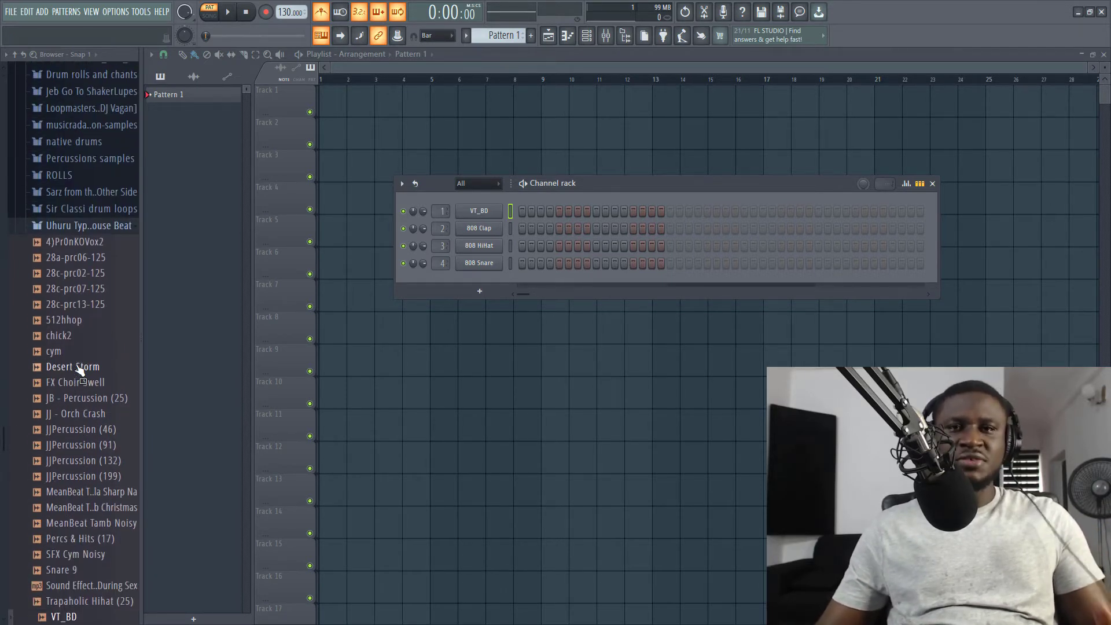
scroll(74, 330, "up", 4)
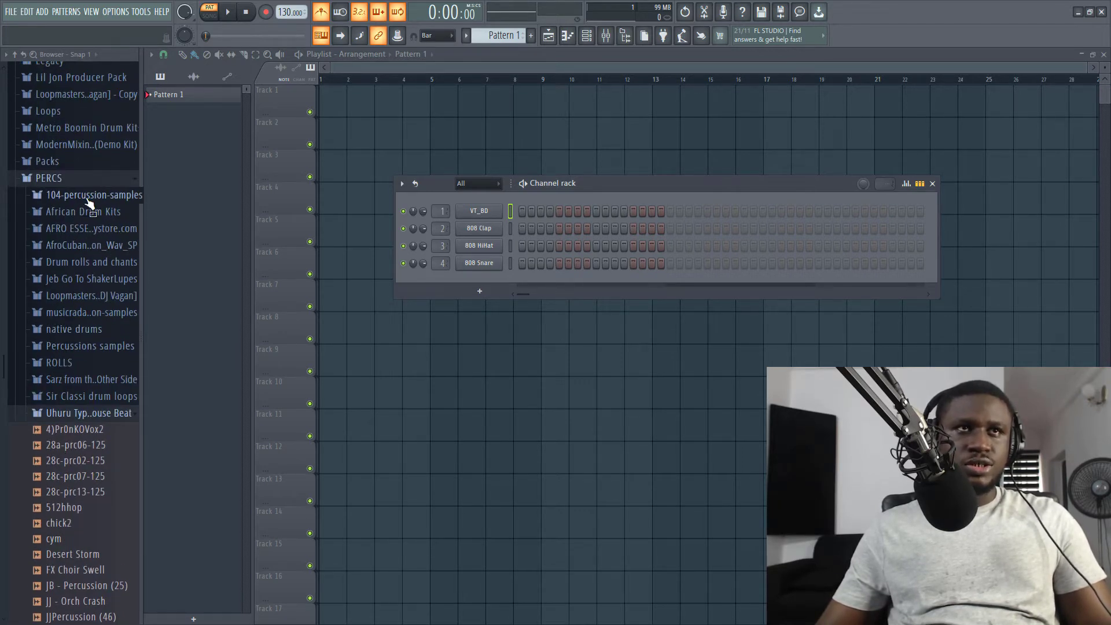
left_click(84, 379)
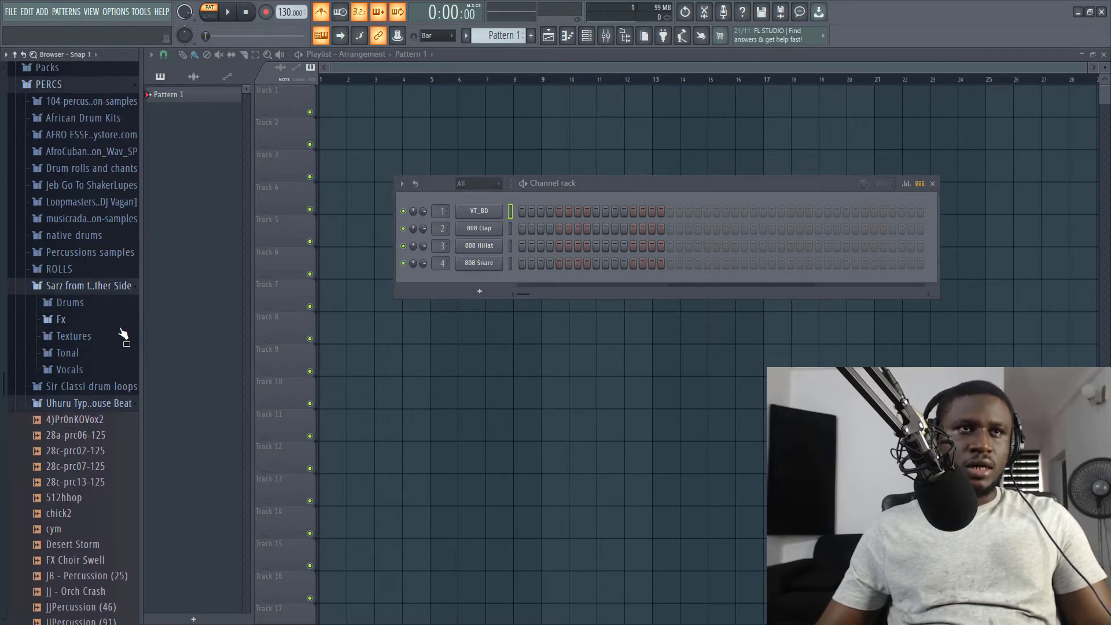
left_click(93, 305)
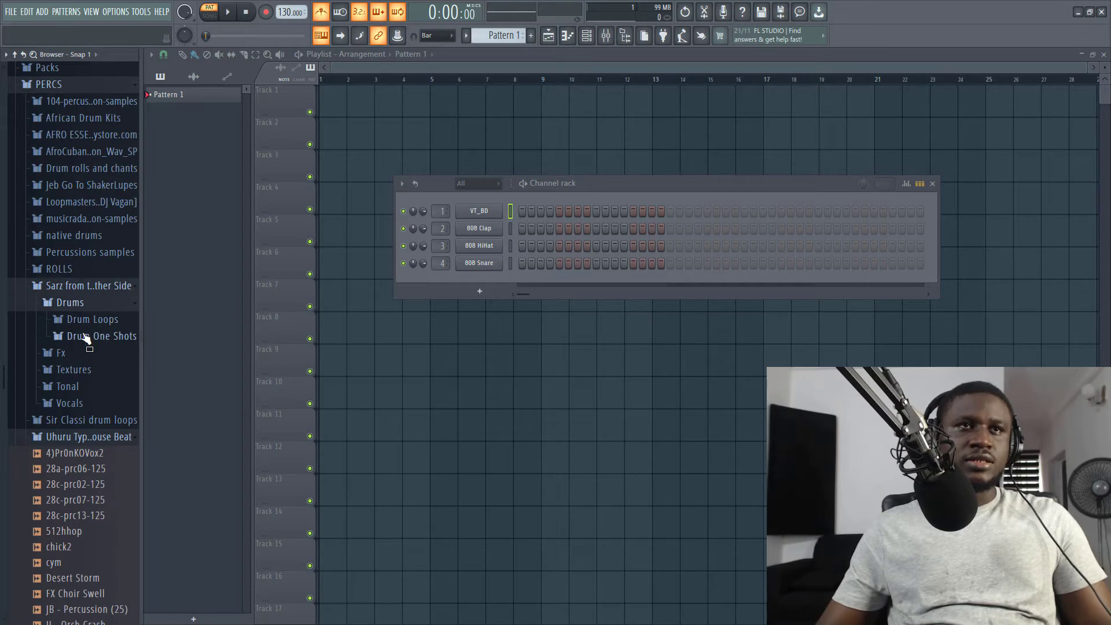
left_click(84, 336)
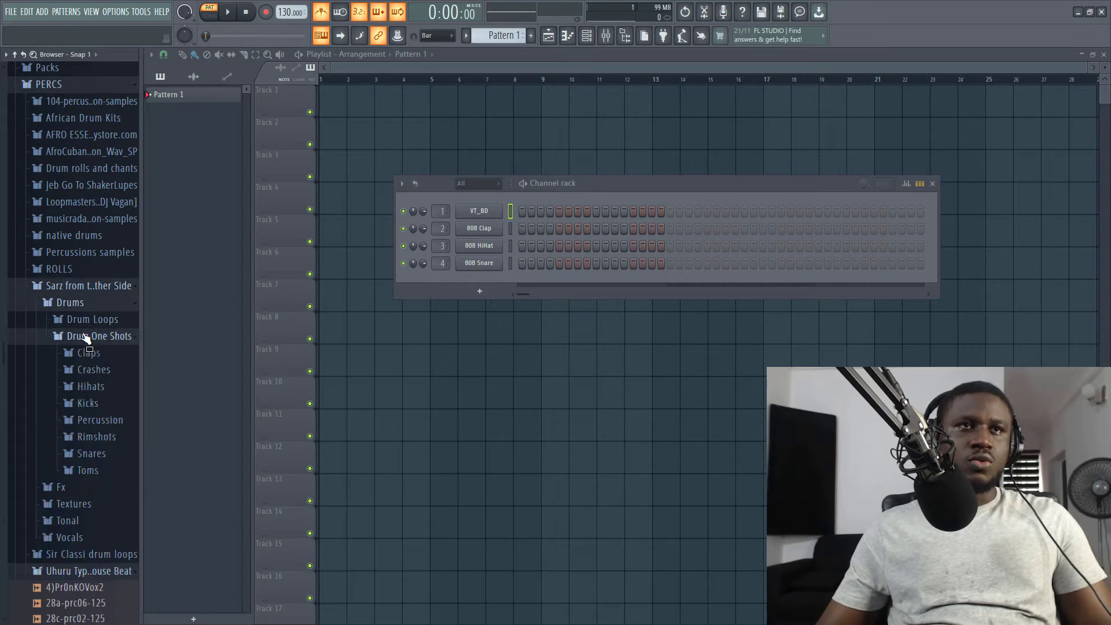
left_click(101, 421)
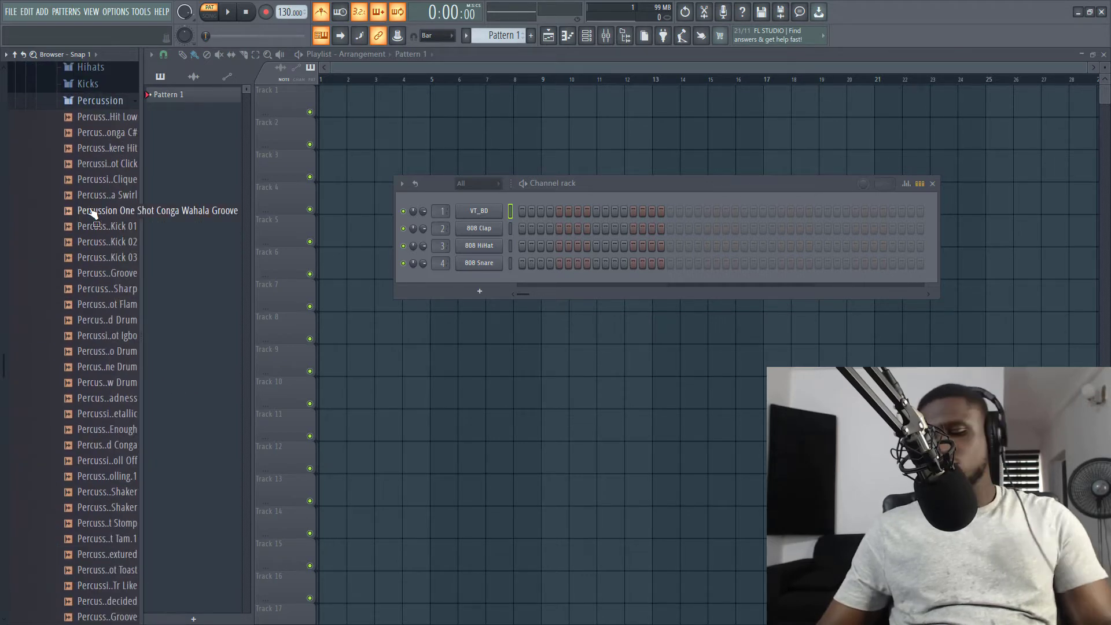
Audition Percussion one-shots from Conga Wahala Groove to Low Drum, 8bit Conga C# and One Shot Click
left_click(93, 211)
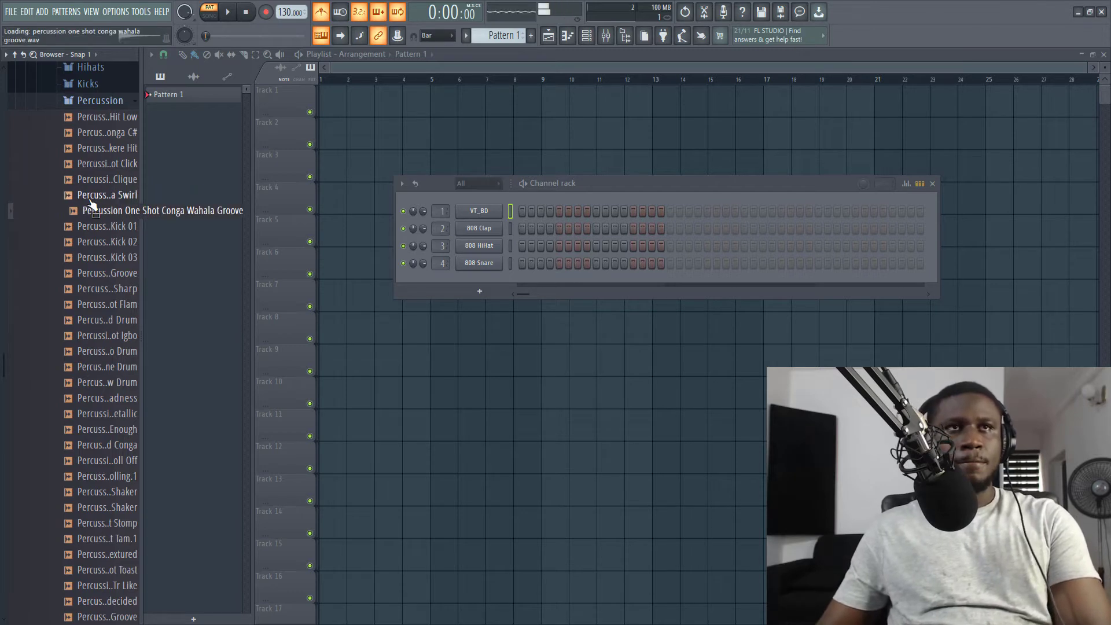
key("Down")
key("Down")
key("Down")
key("Down")
key("Down")
key("Down")
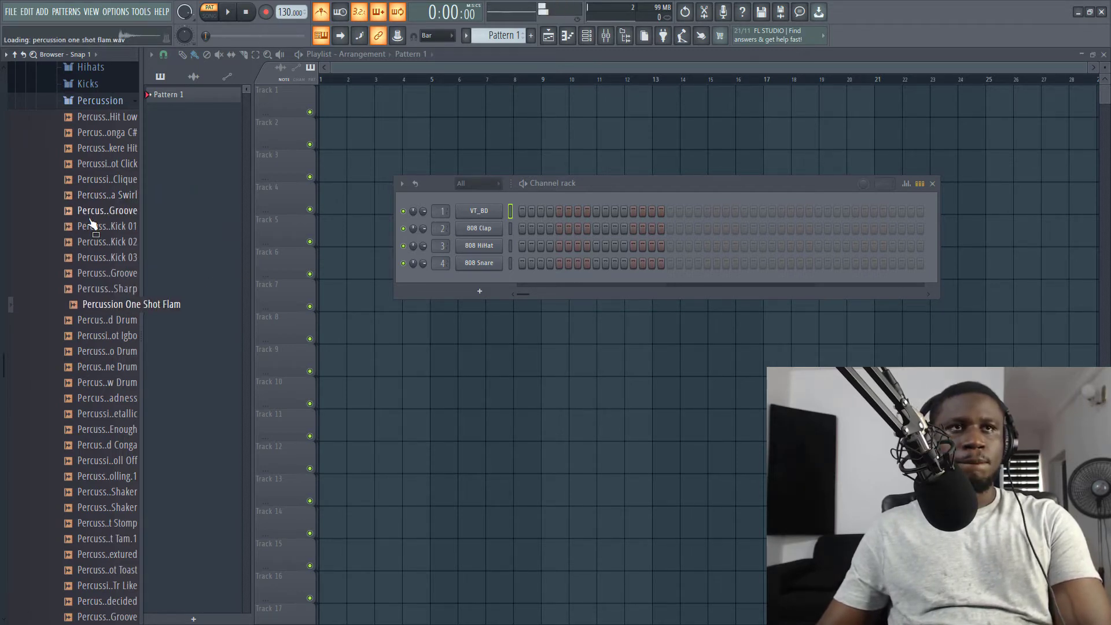
key("Down")
key("Down")
key("Down")
key("Down")
key("Down")
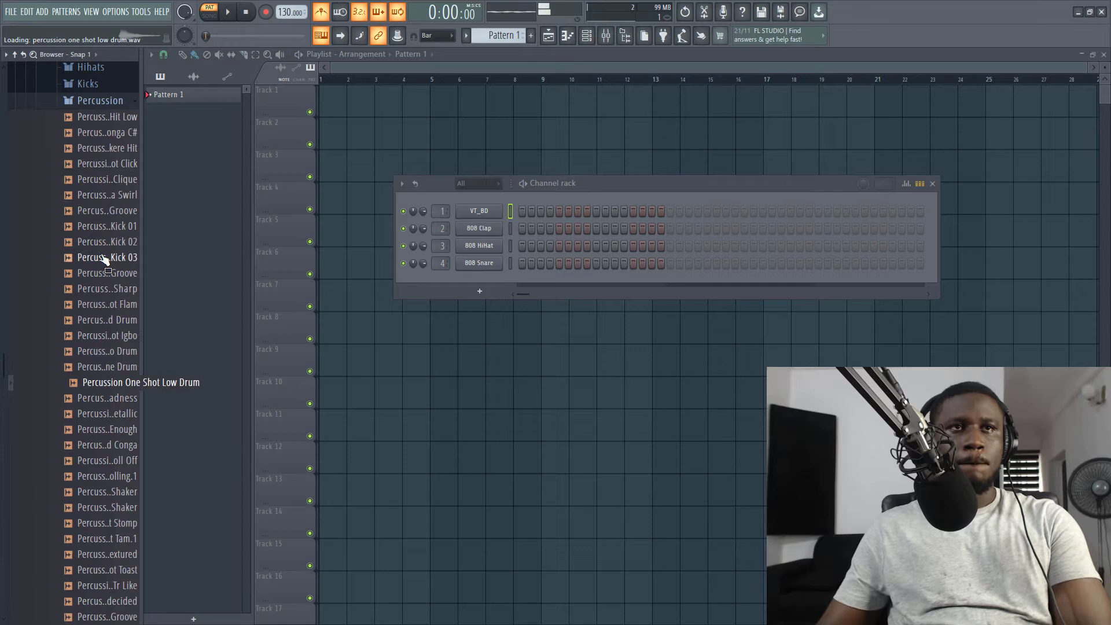
left_click(101, 195)
left_click(100, 132)
key("Down")
key("Up")
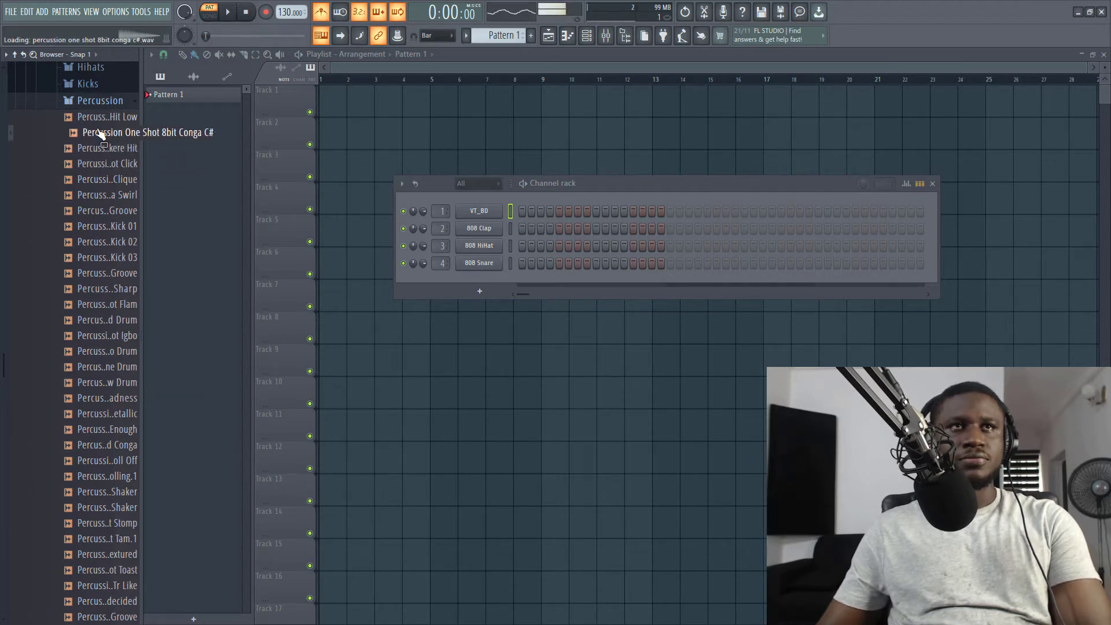
key("Down")
key("Down")
key("Down")
key("Down")
key("Up")
key("Up")
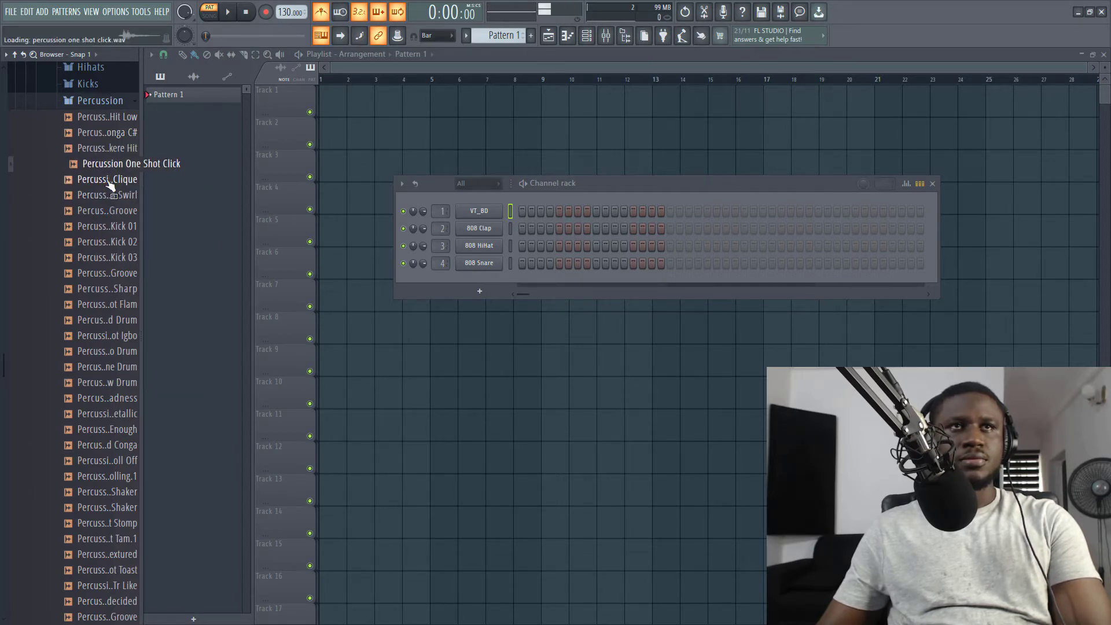
Replace the 808 Clap with the Clique sample and the 808 HiHat with Low Drum
left_click(107, 180)
left_click_drag(586, 295, 472, 229)
left_click(91, 197)
key("Down")
key("Down")
key("Down")
key("Down")
key("Down")
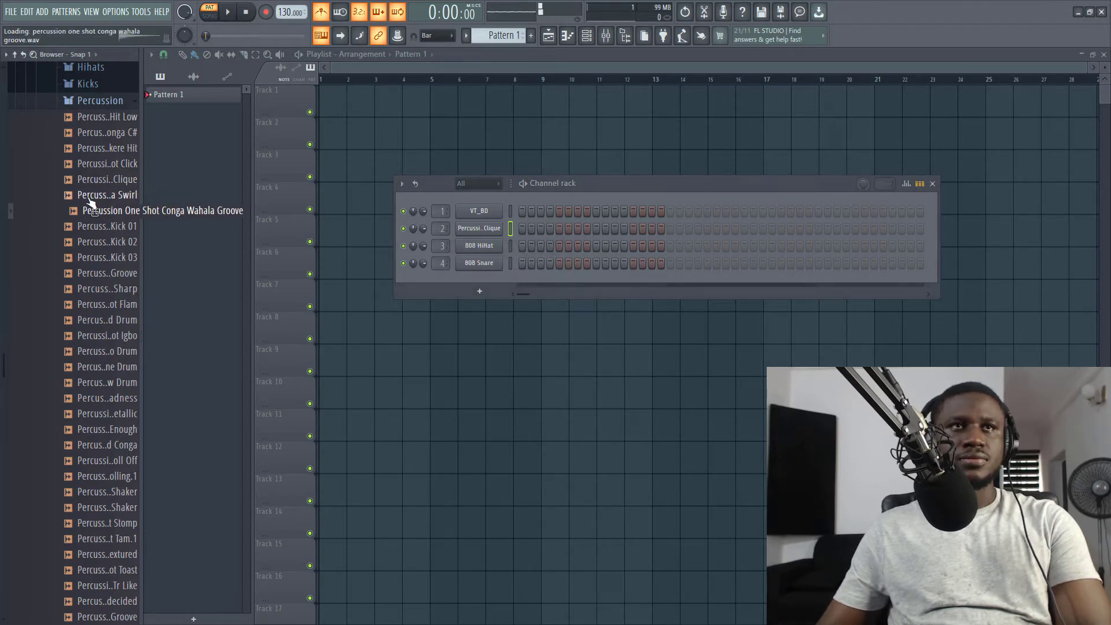
key("Down")
key("Down")
key("Down")
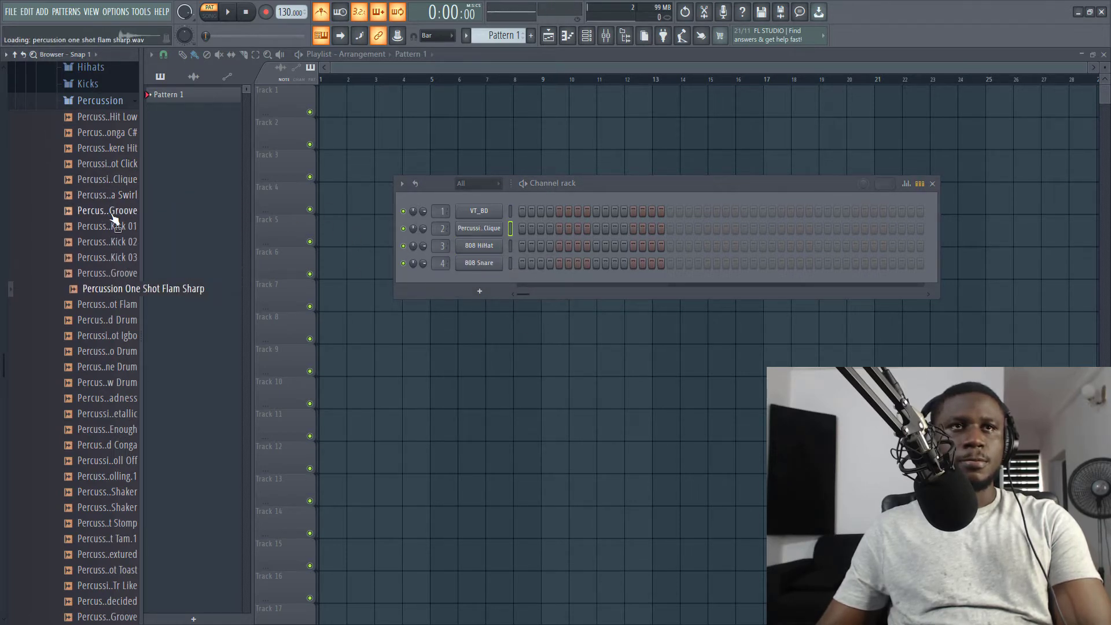
key("Down")
key("Down")
key("Down")
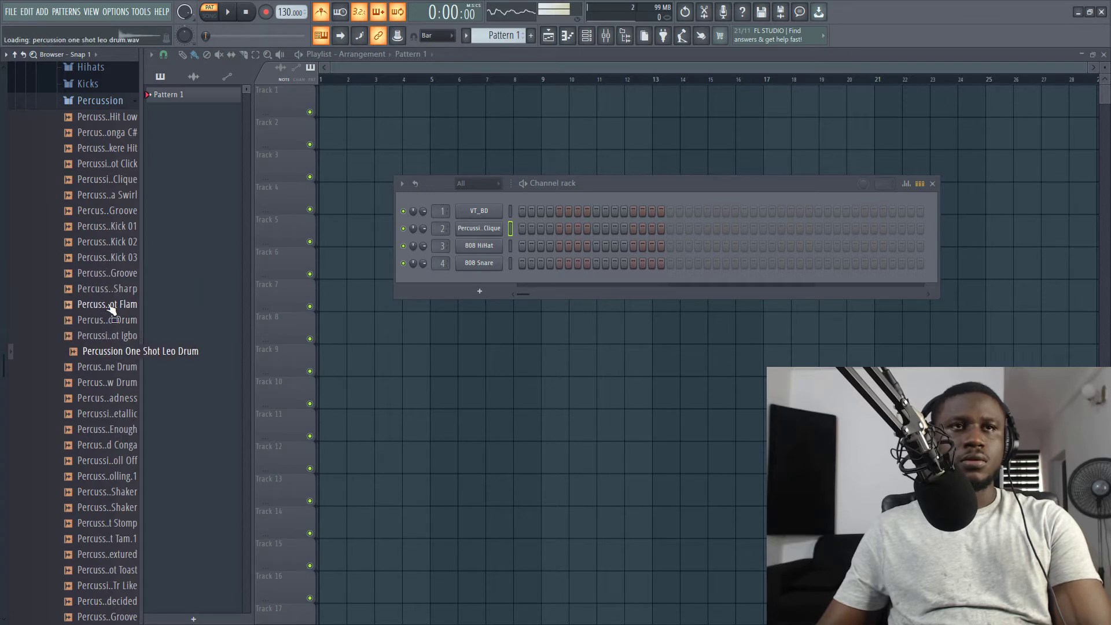
scroll(107, 289, "down", 4)
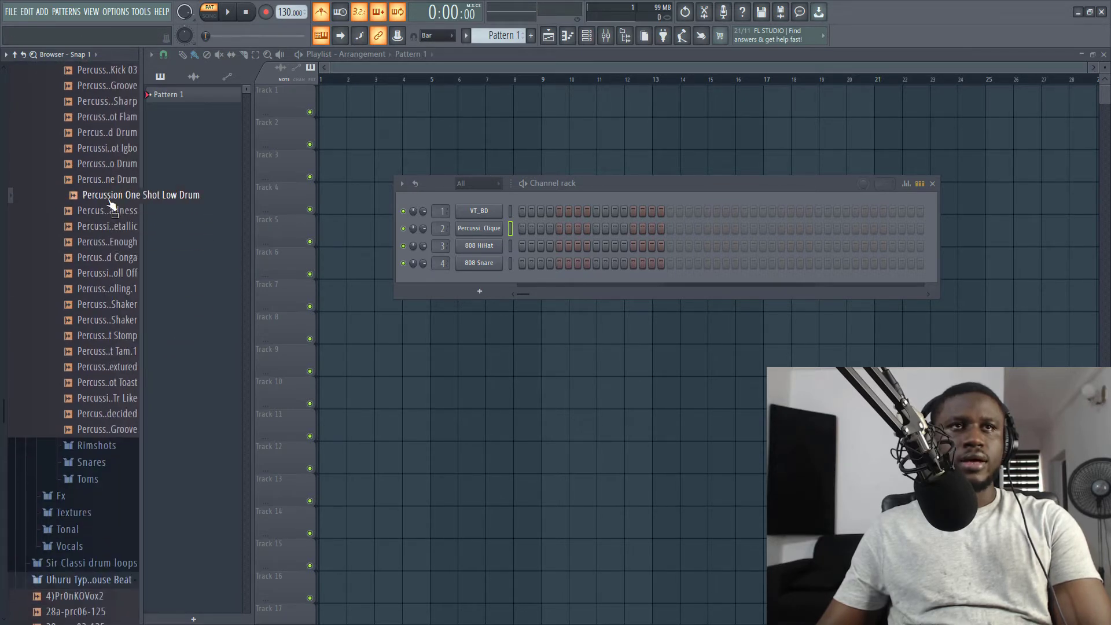
left_click_drag(110, 195, 484, 248)
Put Percussion One Shot Never Enough on channel 4, then audition Rolling.1 through Tambo Textured
key("Down")
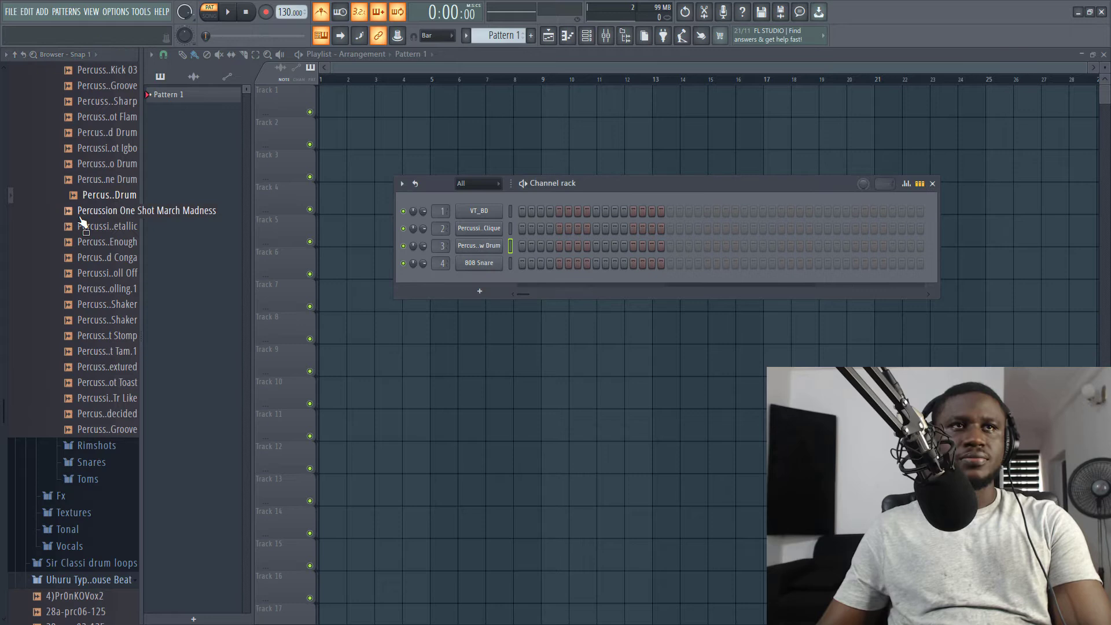
key("Down")
key("Down")
key("Down")
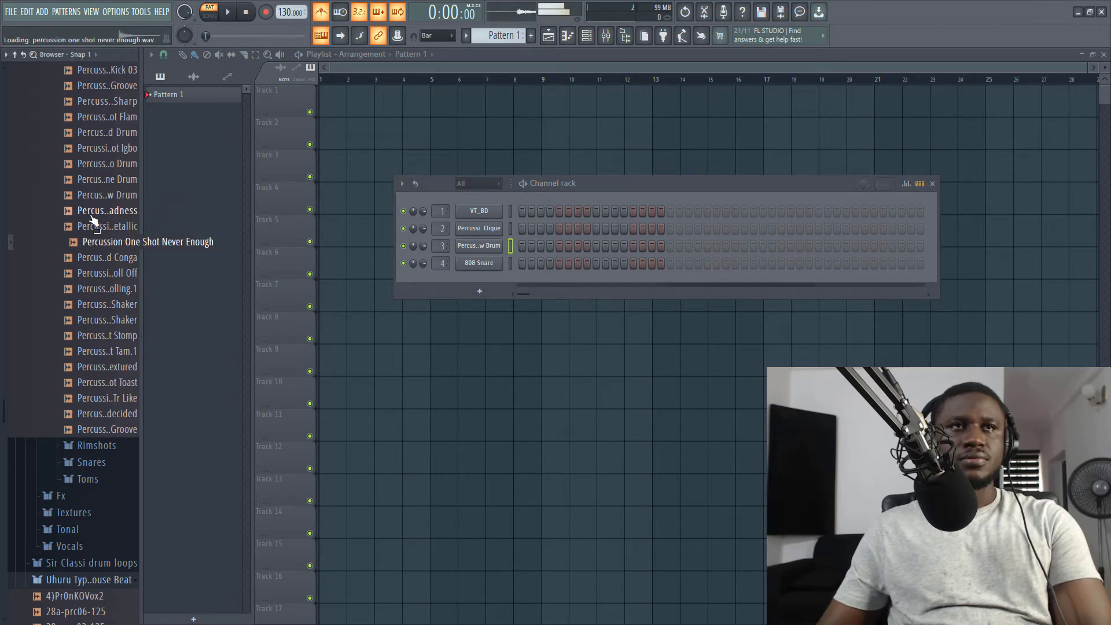
key("Up")
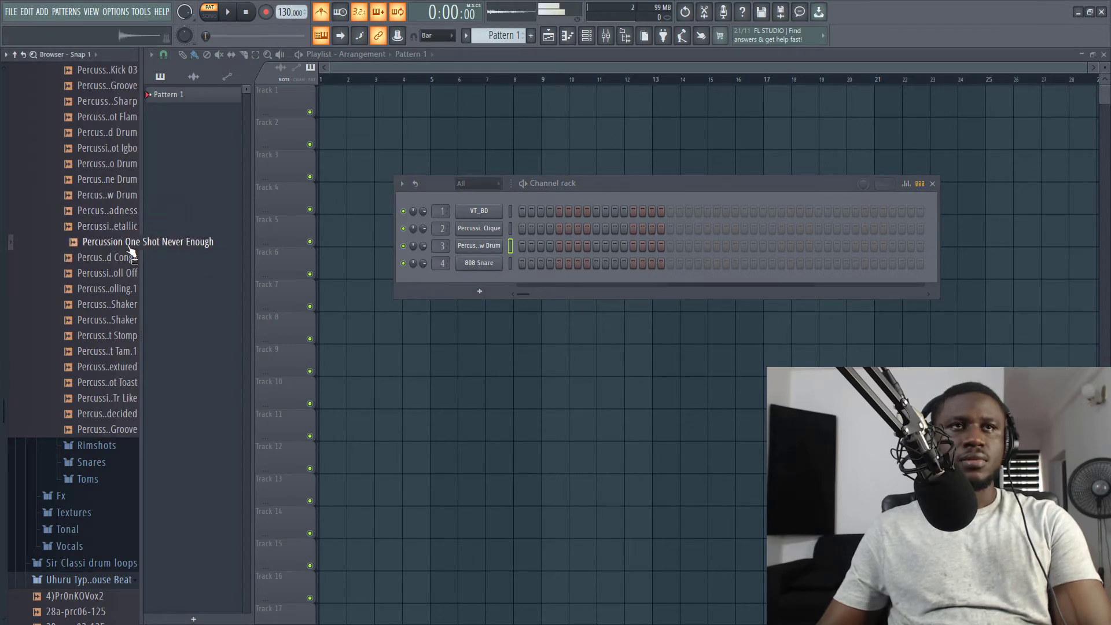
left_click_drag(120, 248, 479, 263)
left_click(107, 292)
key("Down")
key("Down")
key("Down")
key("Down")
key("Down")
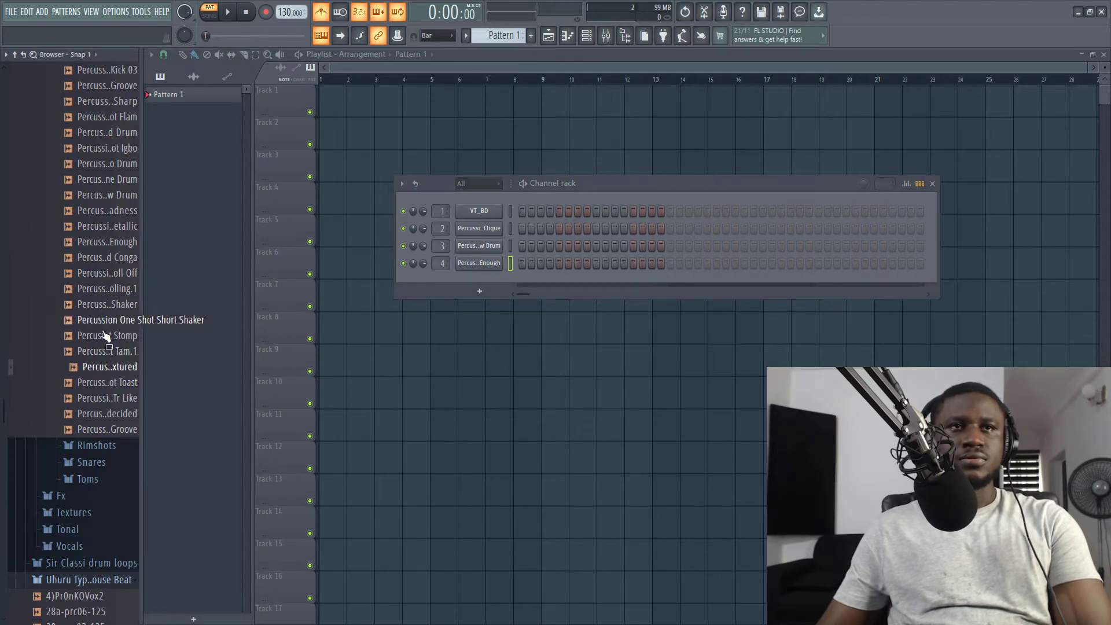
key("Down")
key("Down")
key("Down")
key("Down")
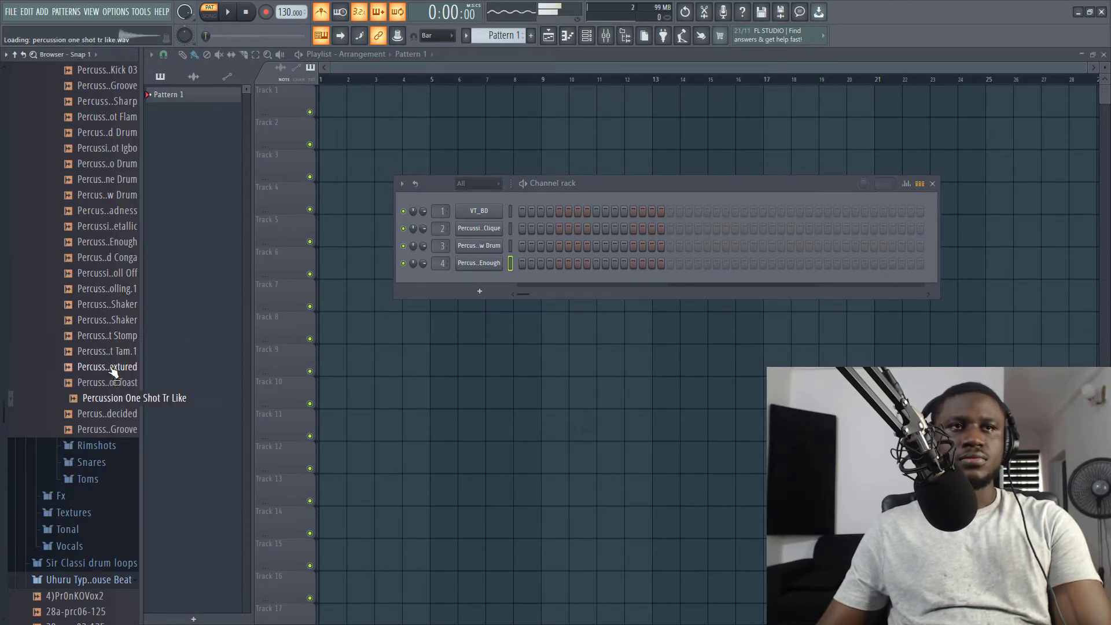
Compare the Essential, Knock and Metallic rimshots and add Rimshot One Shot Essential as a new channel
scroll(97, 365, "down", 2)
left_click(95, 353)
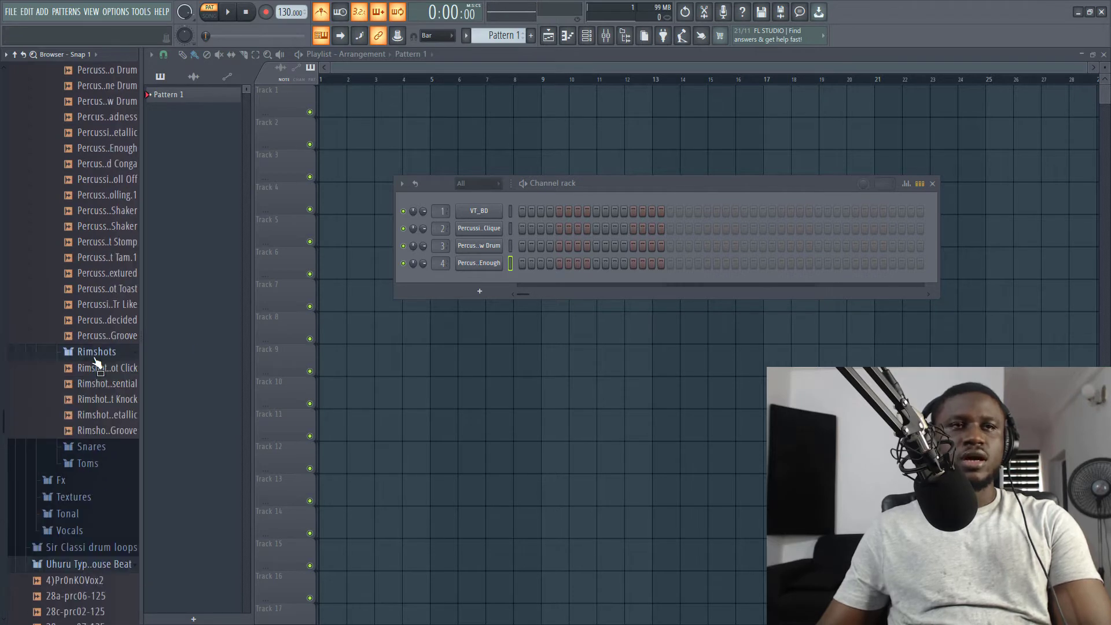
scroll(100, 341, "down", 2)
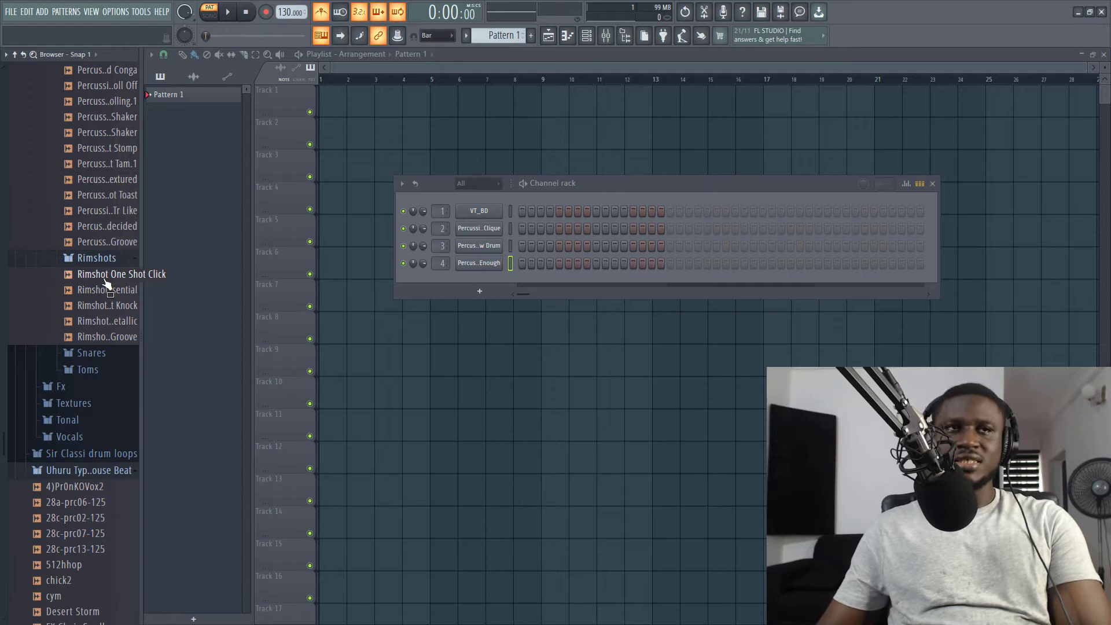
key("Down")
key("Down")
key("Down")
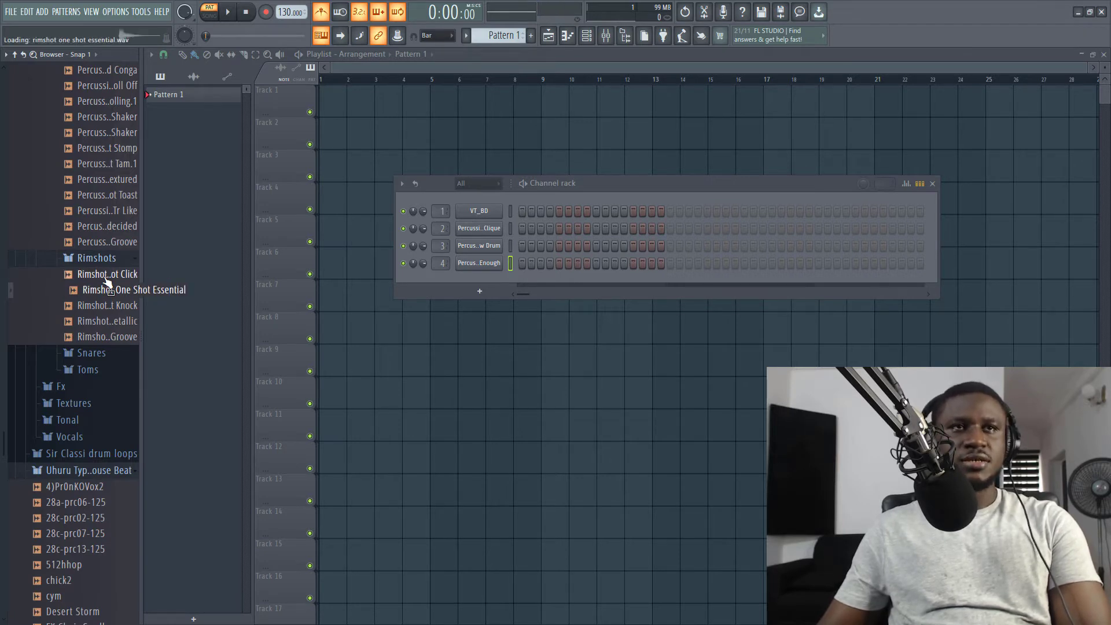
key("Up")
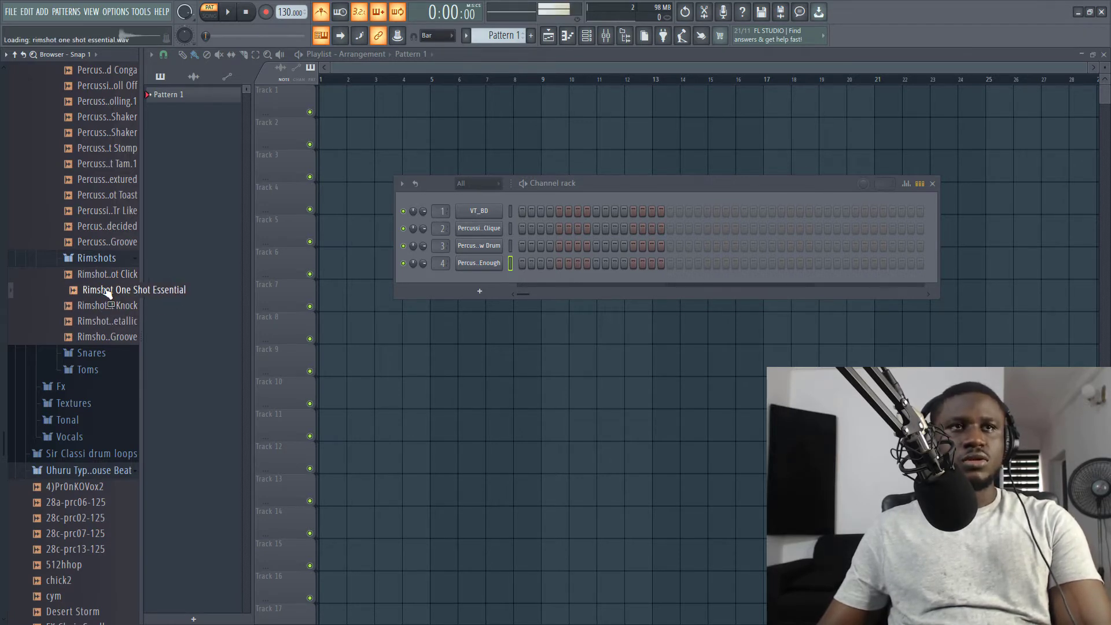
key("Down")
key("Down")
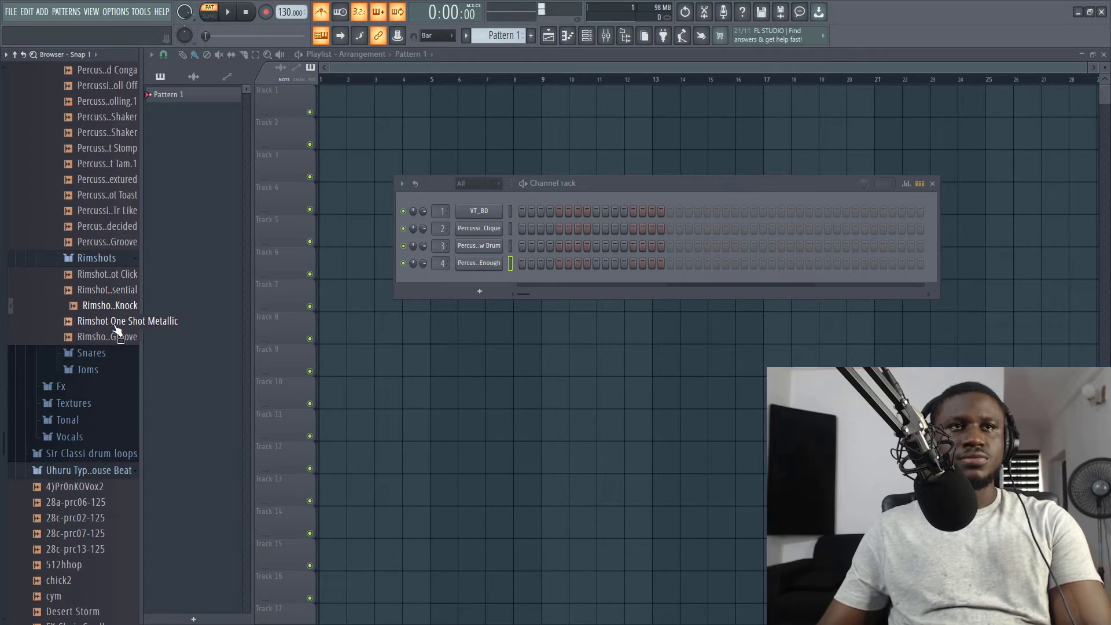
key("Up")
key("Down")
left_click_drag(115, 290, 458, 292)
Preview the Punch Wahala Groove rimshot and expand the Hihats sample folder
left_click(110, 340)
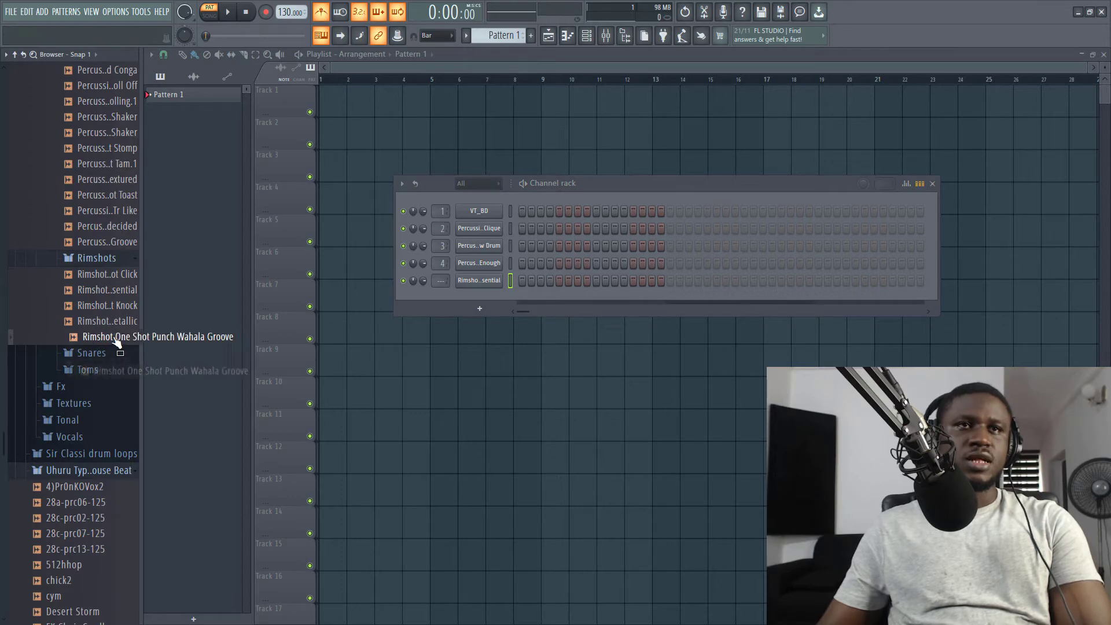
scroll(82, 348, "up", 15)
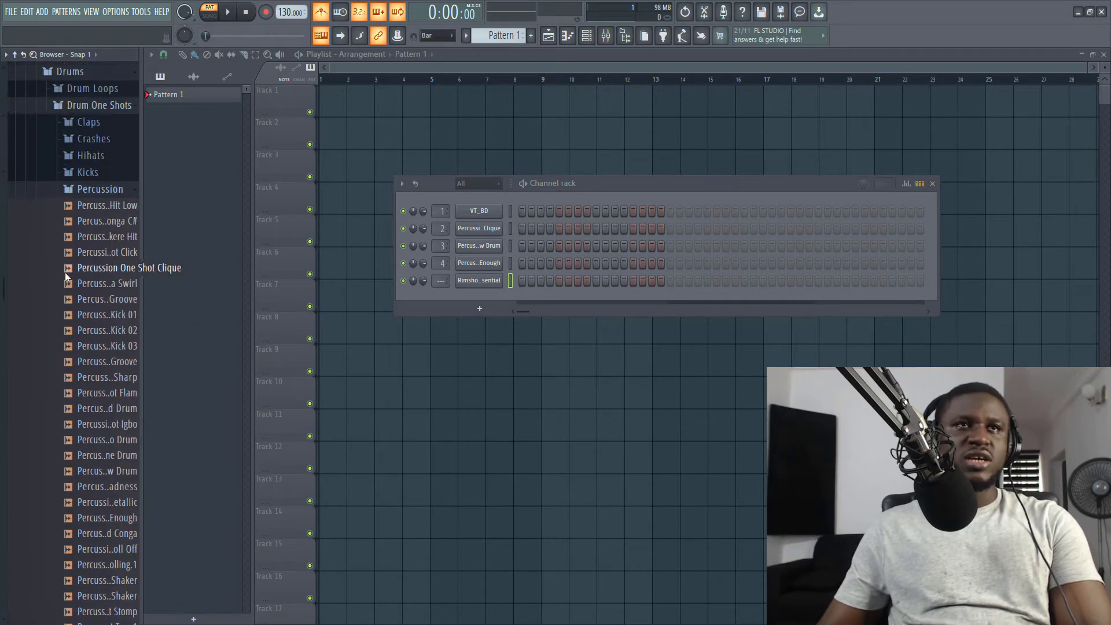
left_click(84, 443)
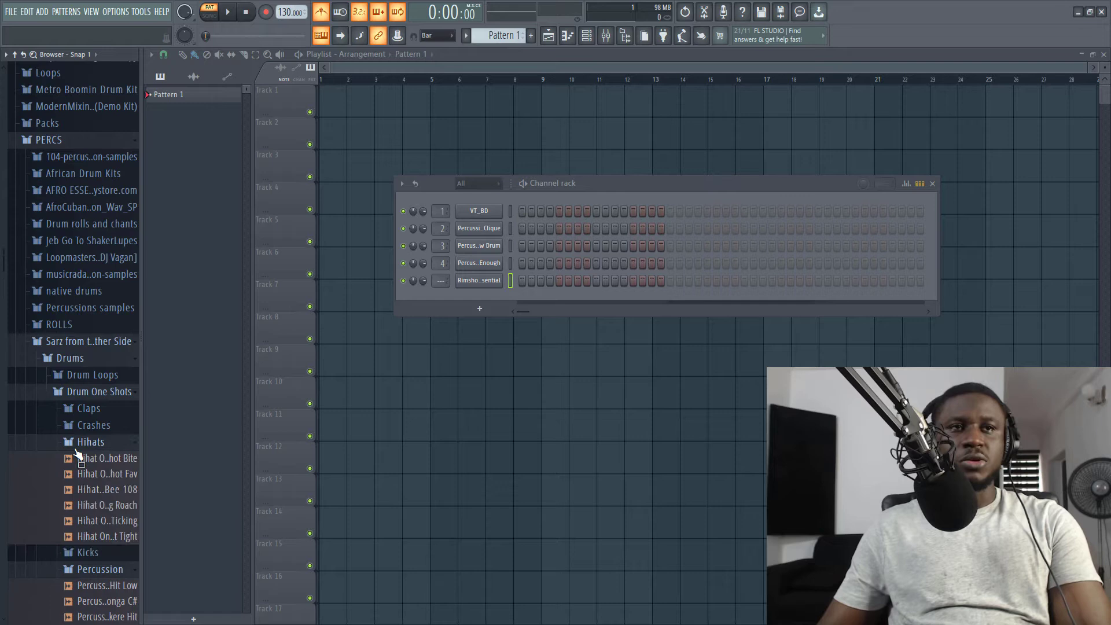
scroll(78, 446, "down", 4)
Add Hihat One Shot Fav to the Channel rack as a sixth channel below the Rimshot
left_click(119, 272)
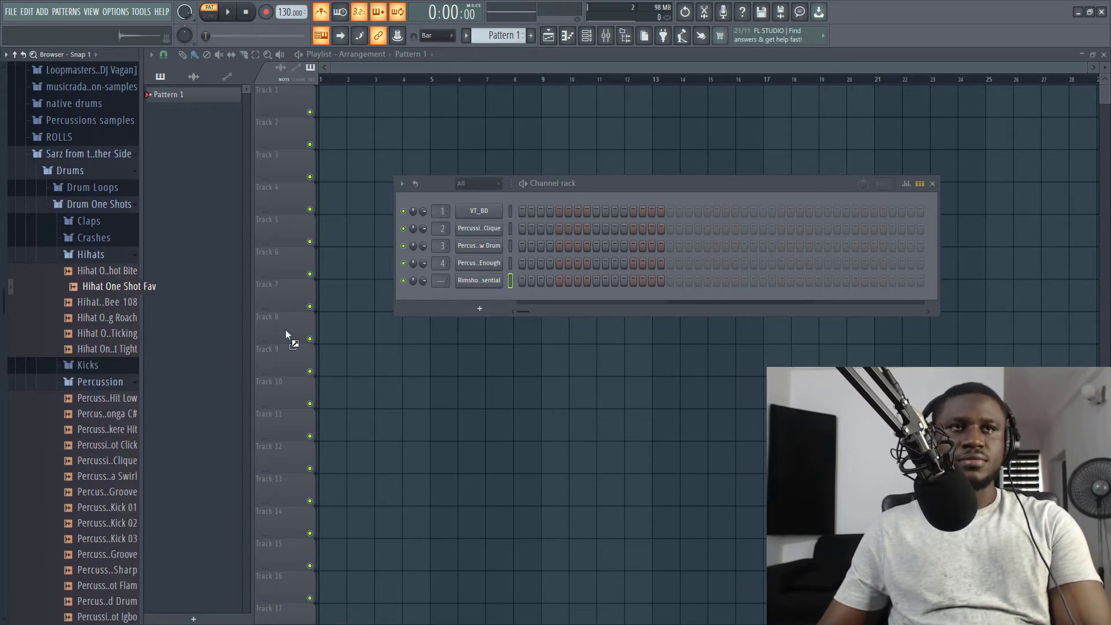
left_click_drag(286, 334, 465, 296)
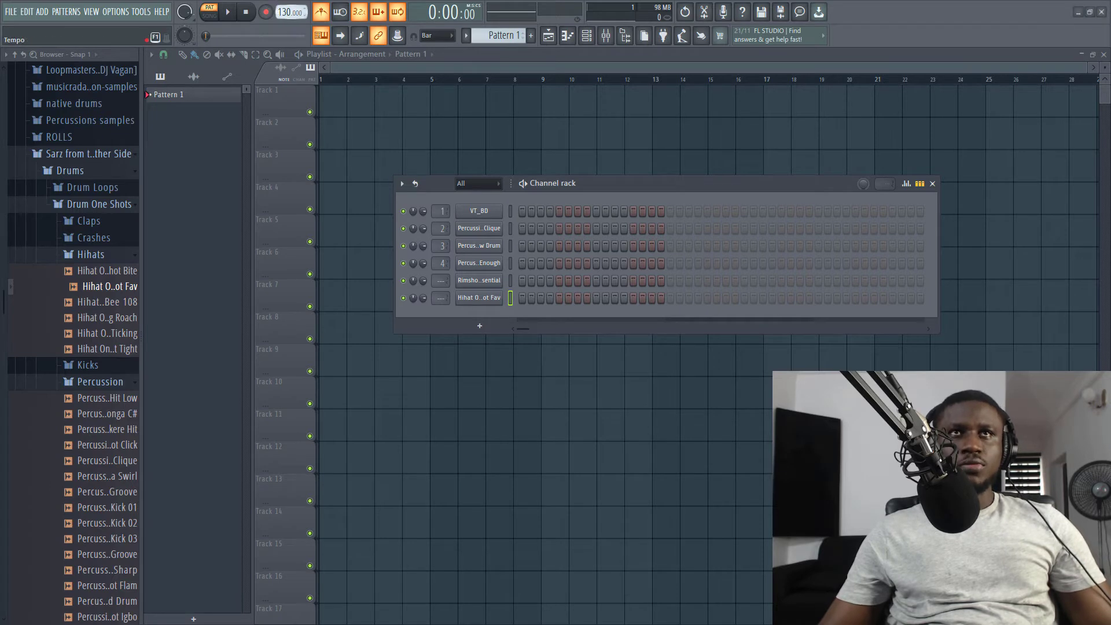
Lower the tempo from 130 to 100 BPM and play the pattern briefly
left_click_drag(291, 12, 291, 17)
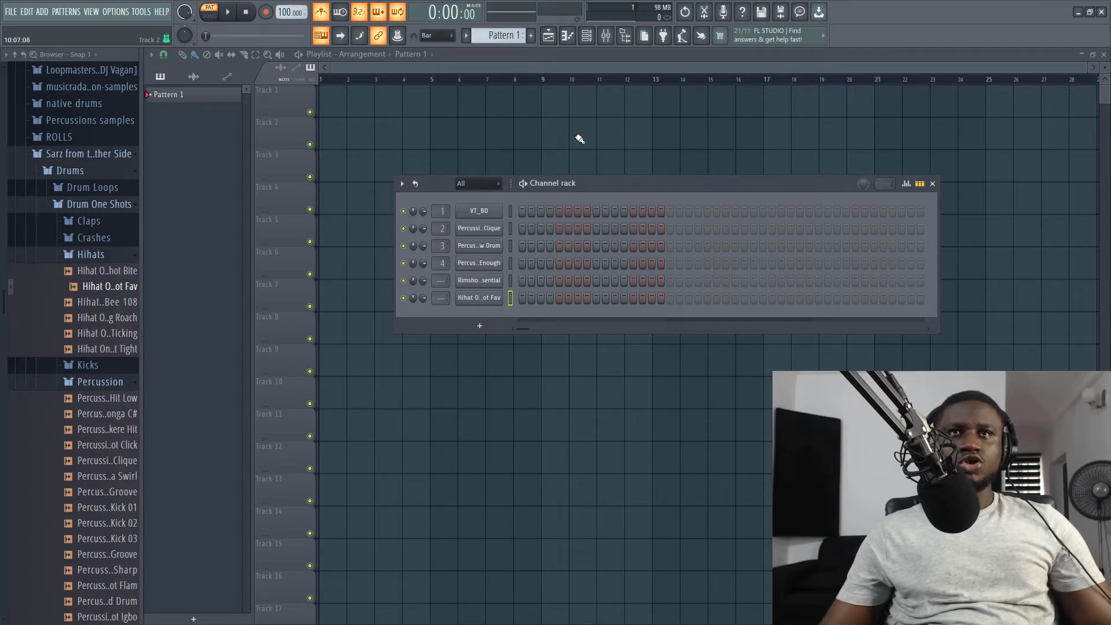
left_click(509, 229)
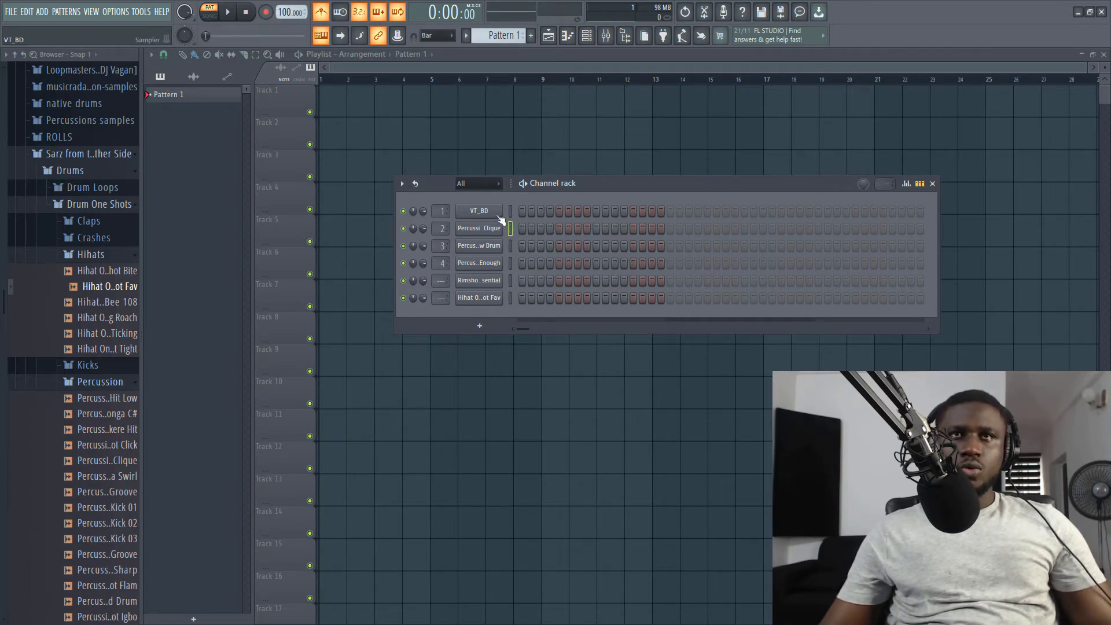
left_click(510, 298)
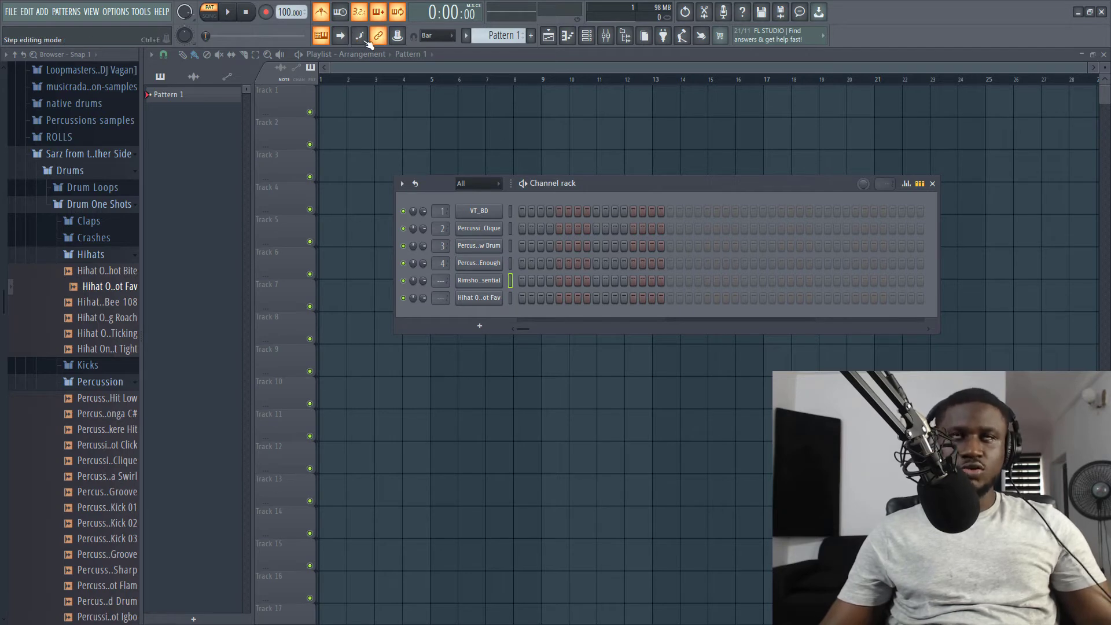
key("space")
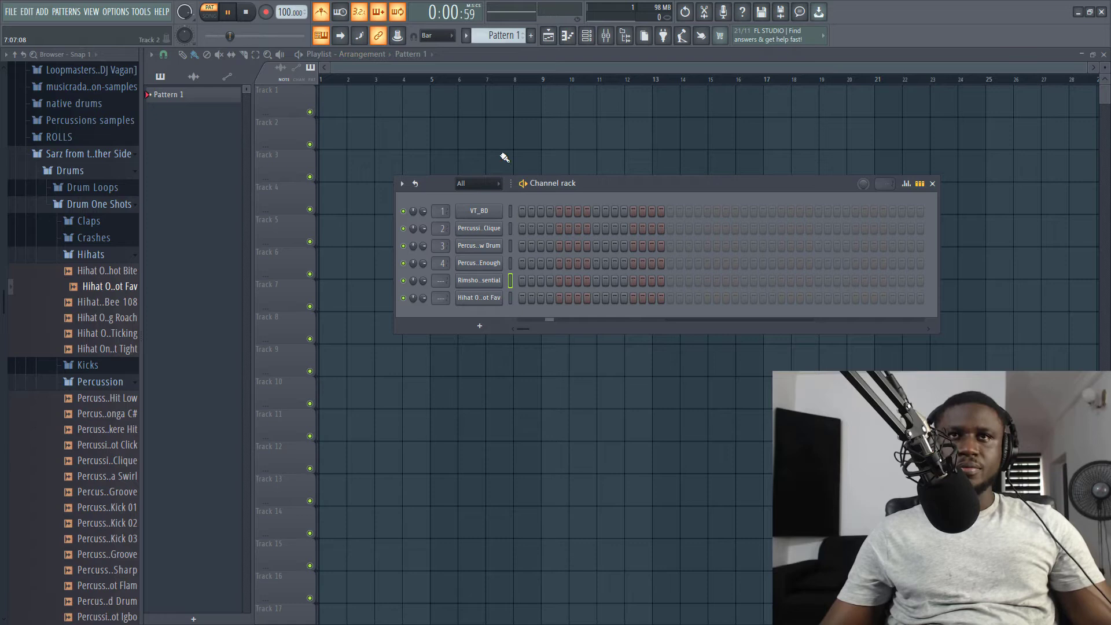
key("space")
Turn on step 1 of the Rimshot Essential row
left_click(522, 284)
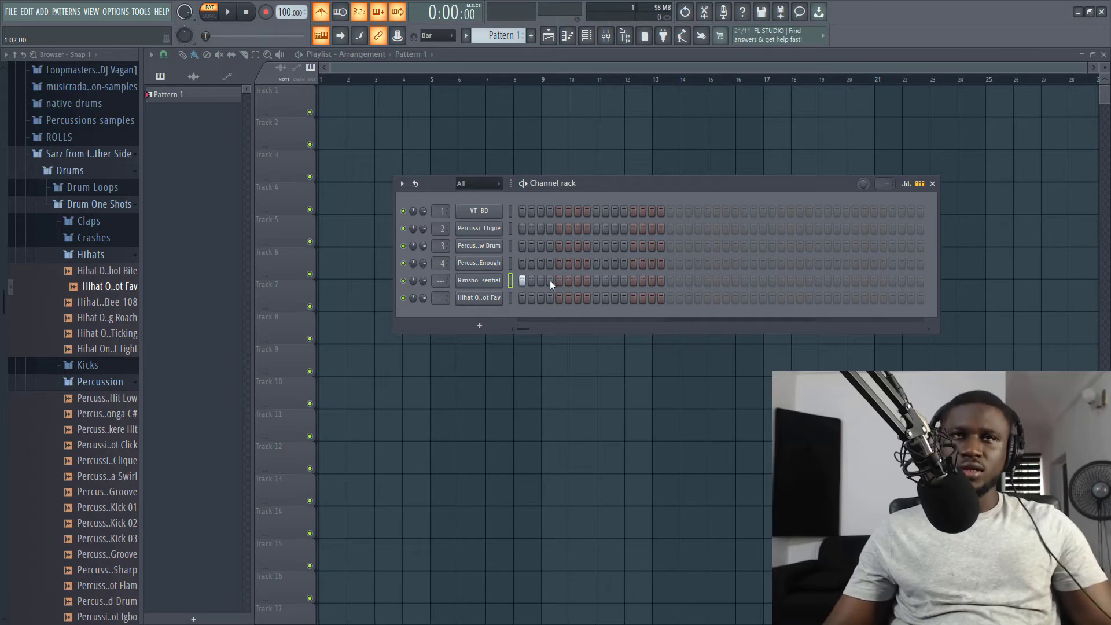
Add rimshot hits on steps 4, 8, 11, 13 and 14
key("space")
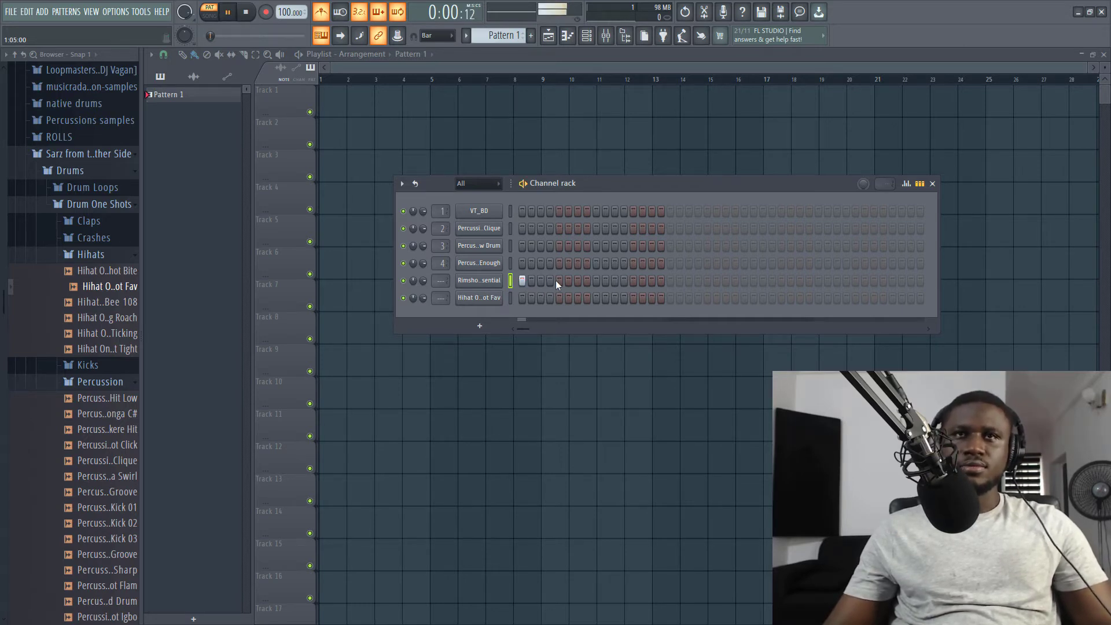
key("space")
key("space")
left_click(550, 283)
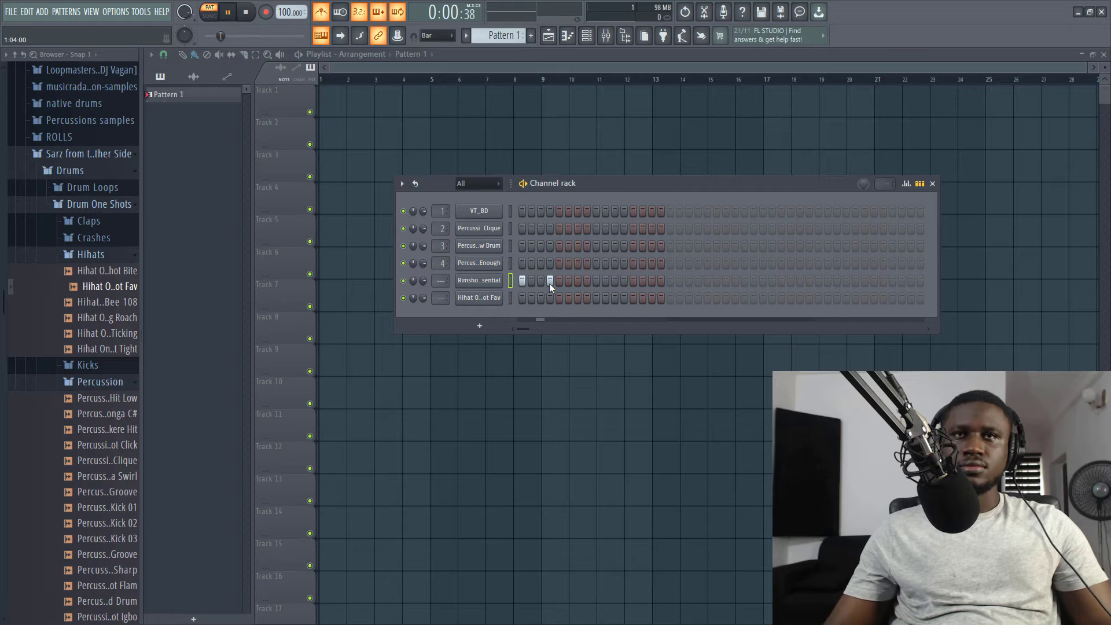
left_click(587, 282)
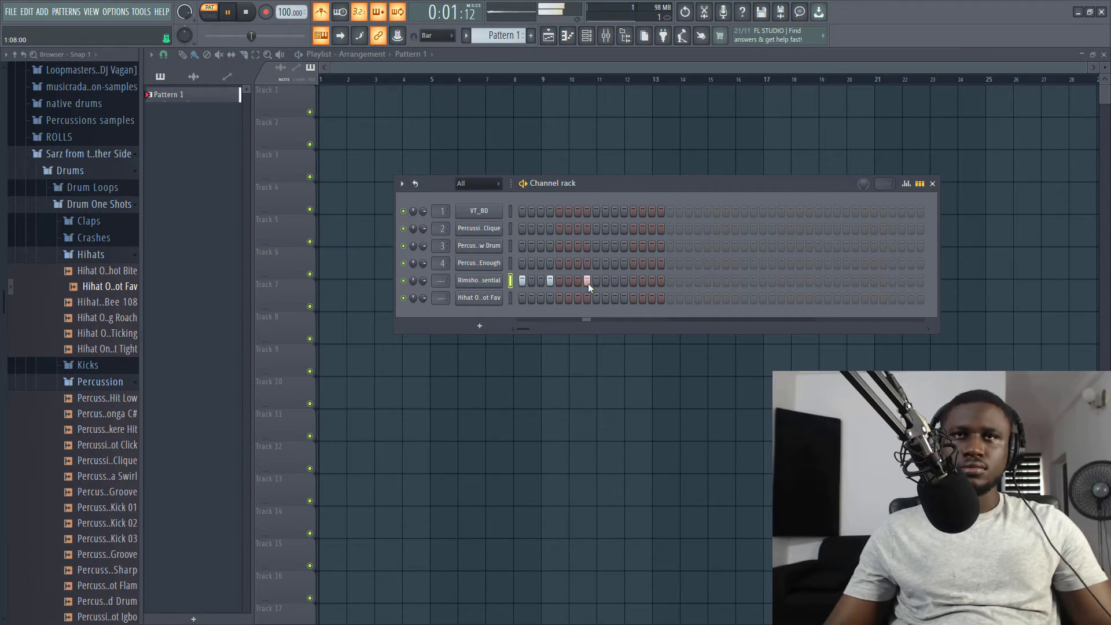
left_click(615, 282)
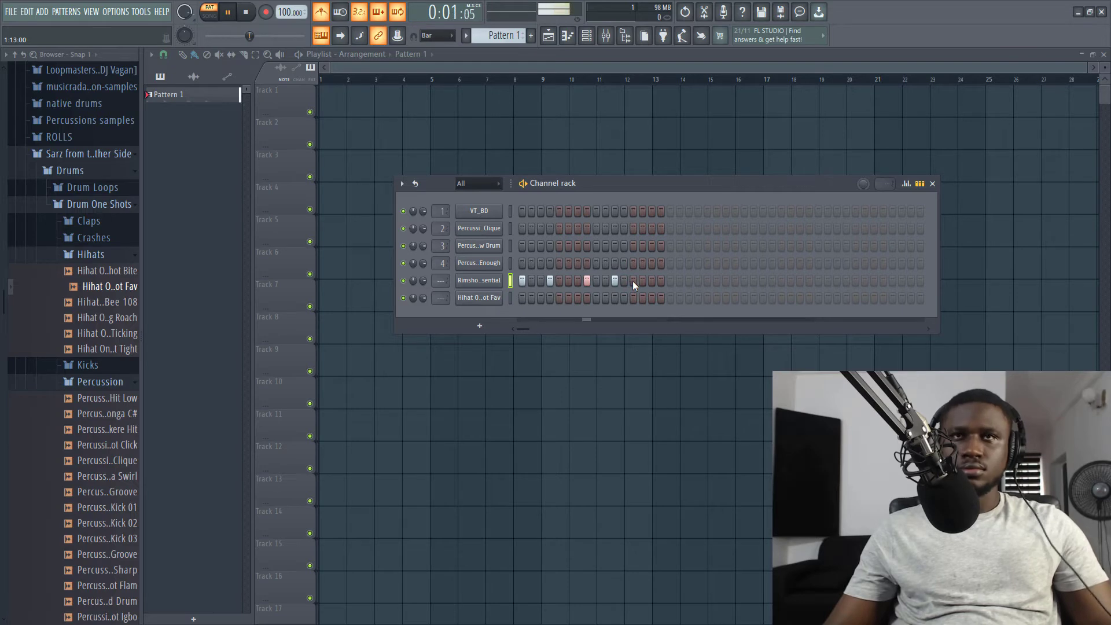
left_click(634, 282)
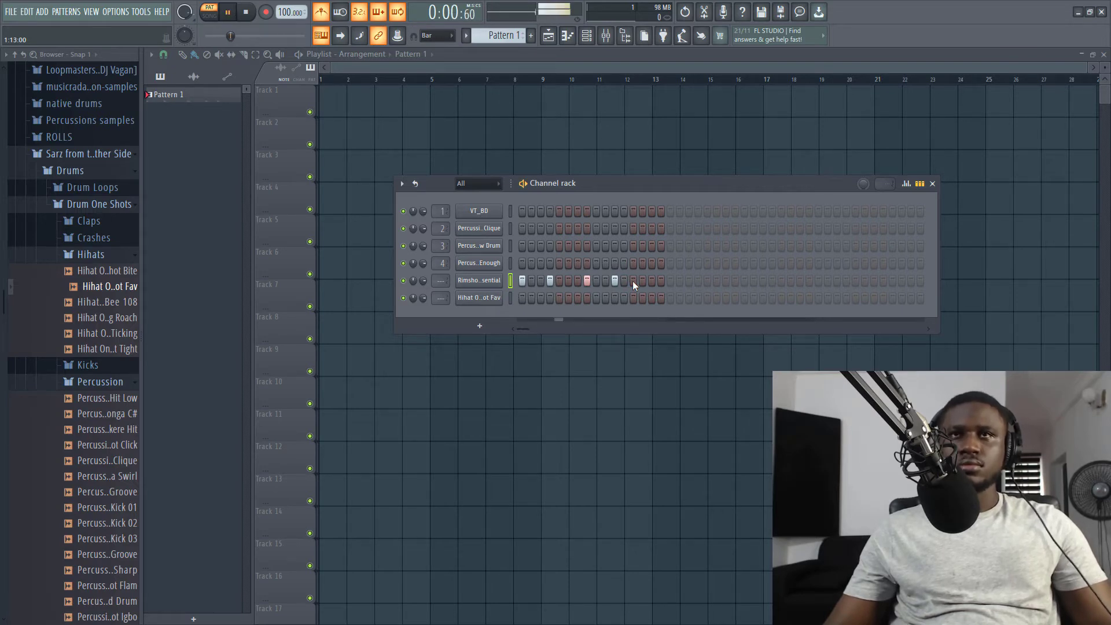
left_click(640, 280)
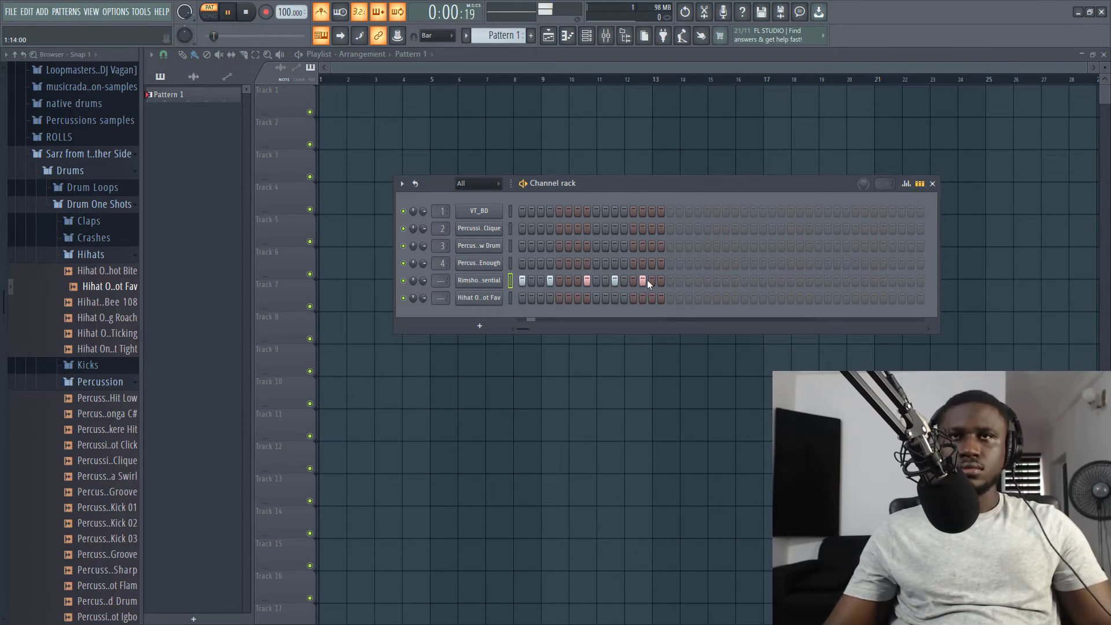
Try then remove steps 15 and 16, and add rimshot hits on steps 17 and 21
left_click(652, 280)
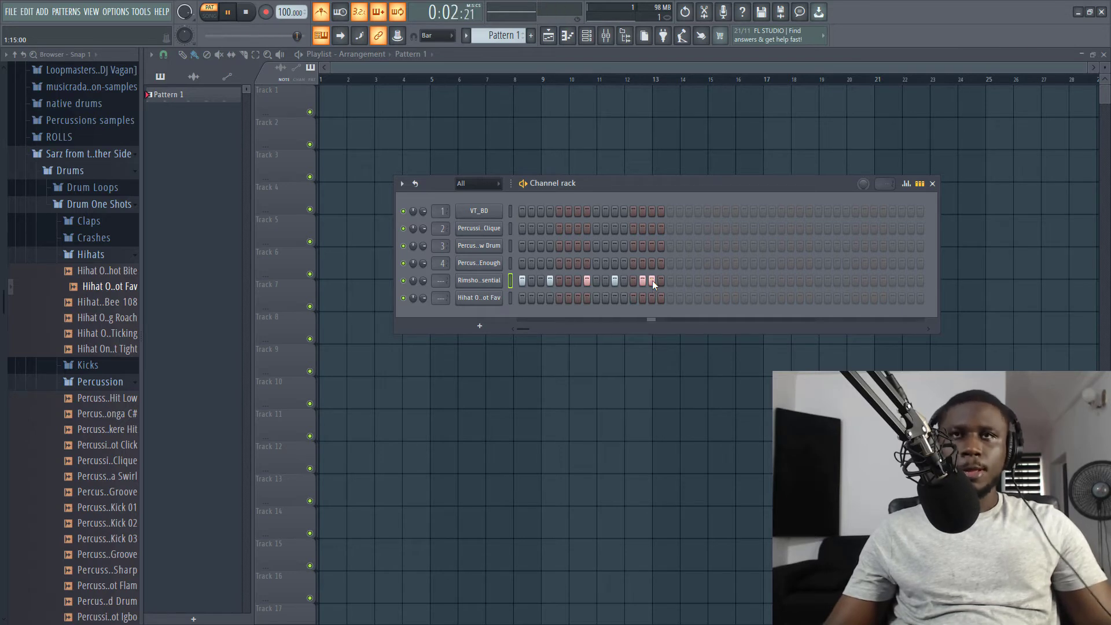
left_click(652, 281)
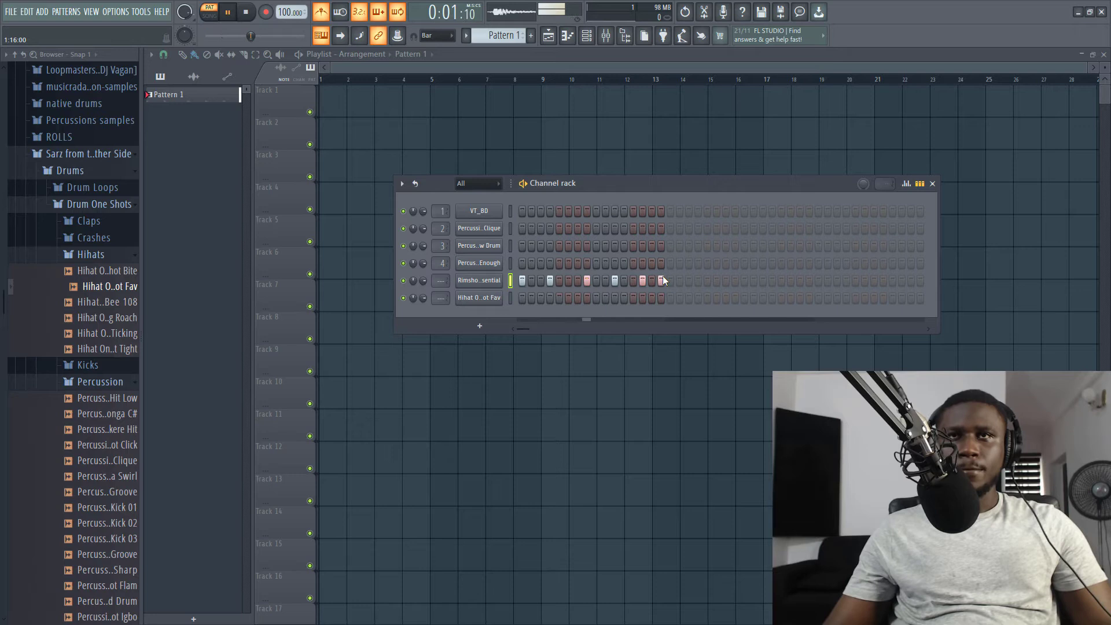
left_click(661, 280)
key("space")
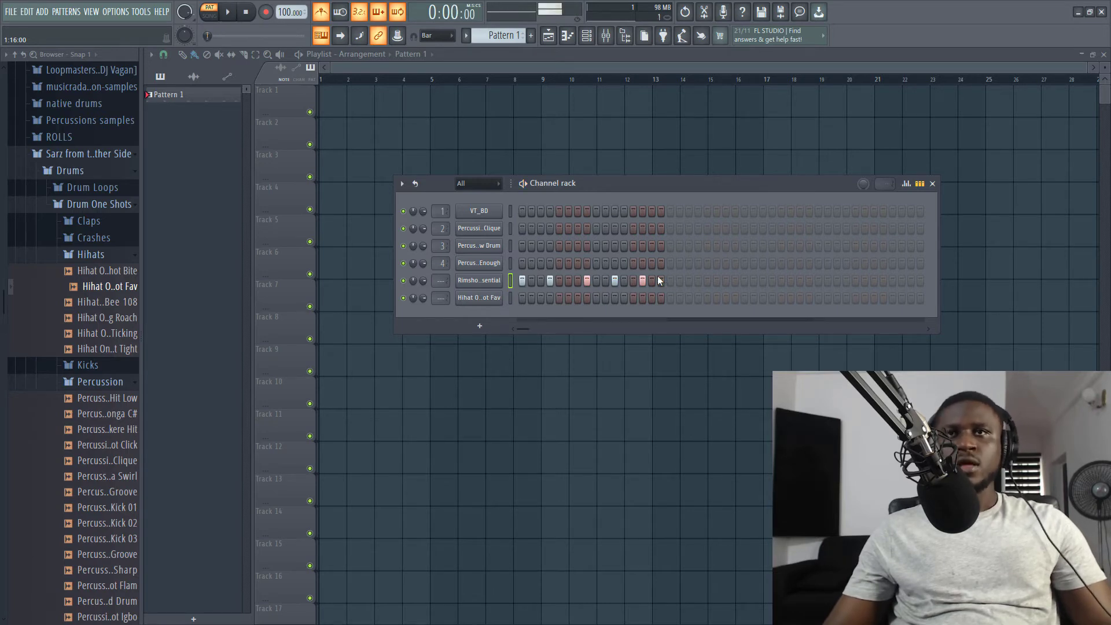
left_click(661, 280)
left_click(671, 281)
left_click(697, 281)
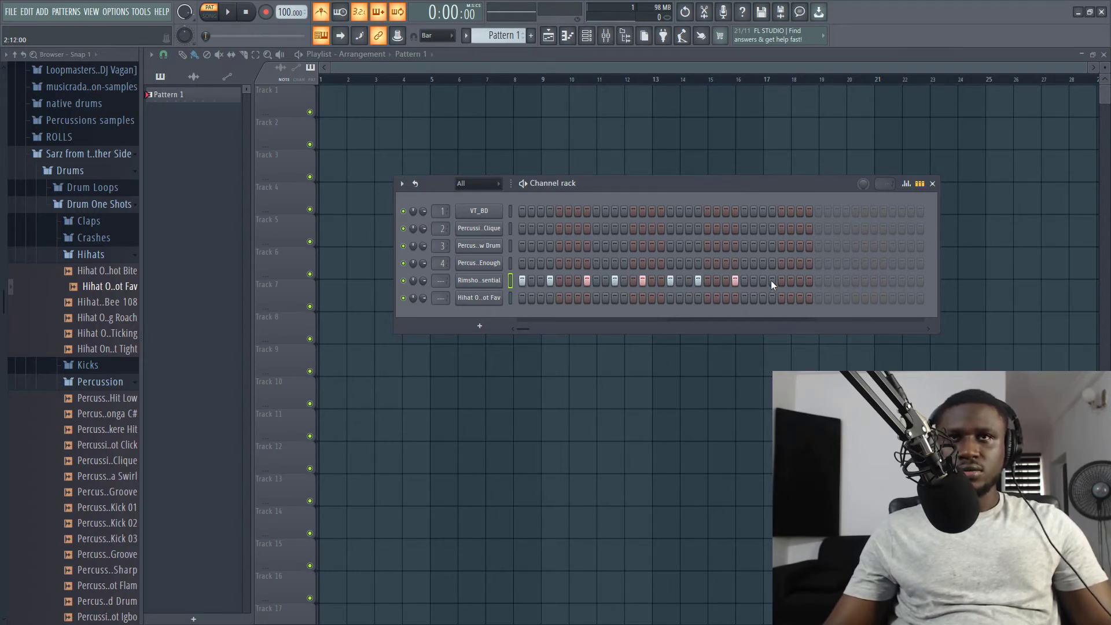
Place Pattern 1 at bar 1 of Track 1 in the Playlist
key("space")
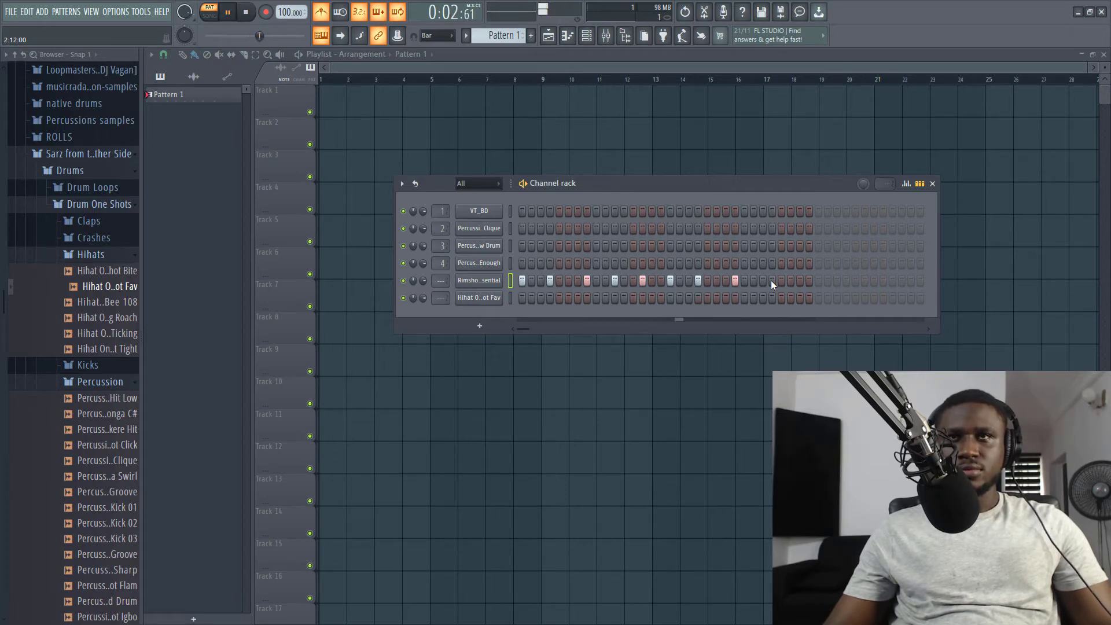
key("space")
left_click(336, 103)
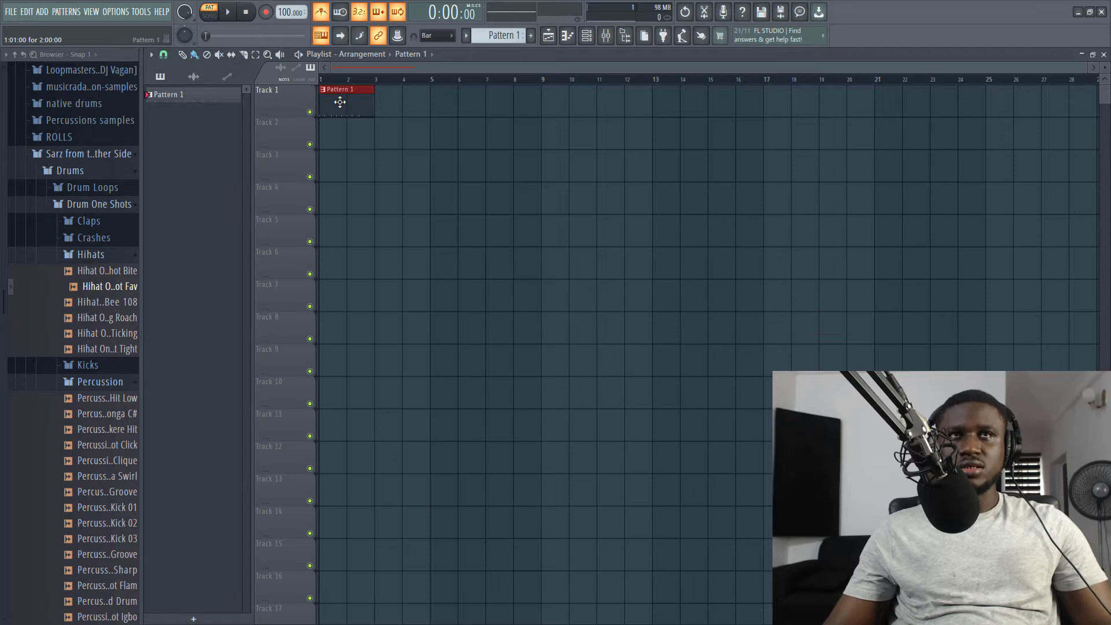
Add two more Rimshot hits near the end of the pattern's second bar
left_click(587, 36)
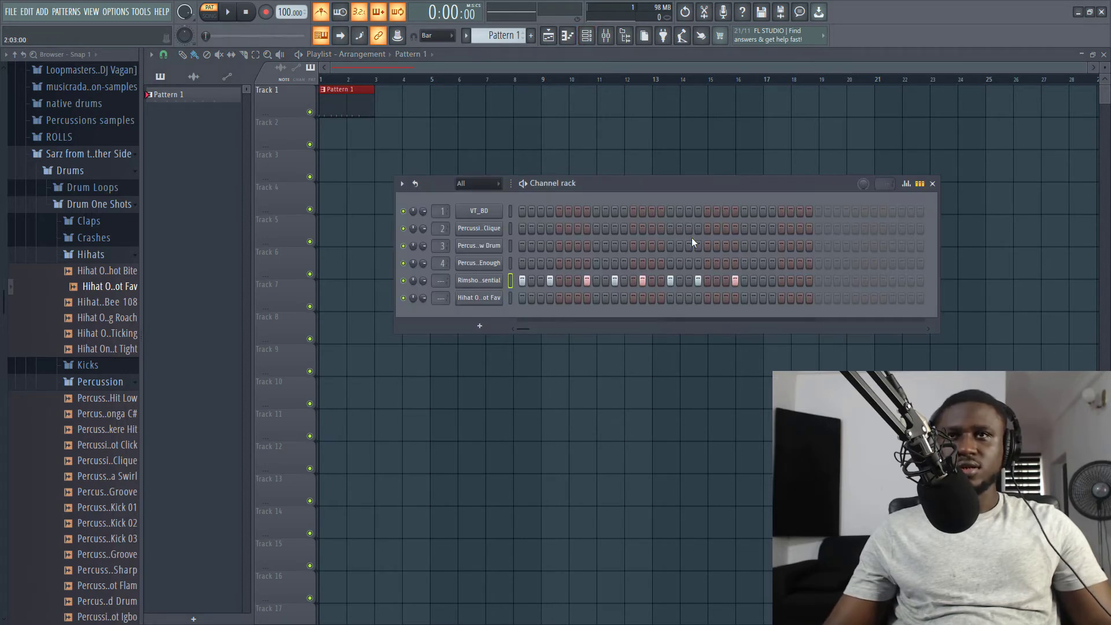
key("space")
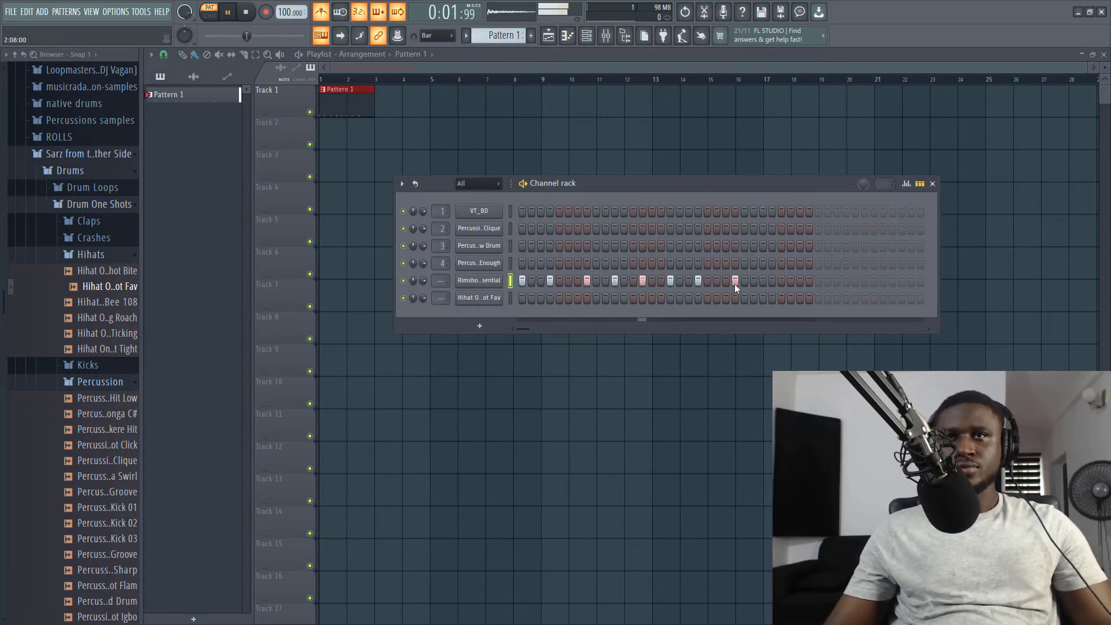
key("space")
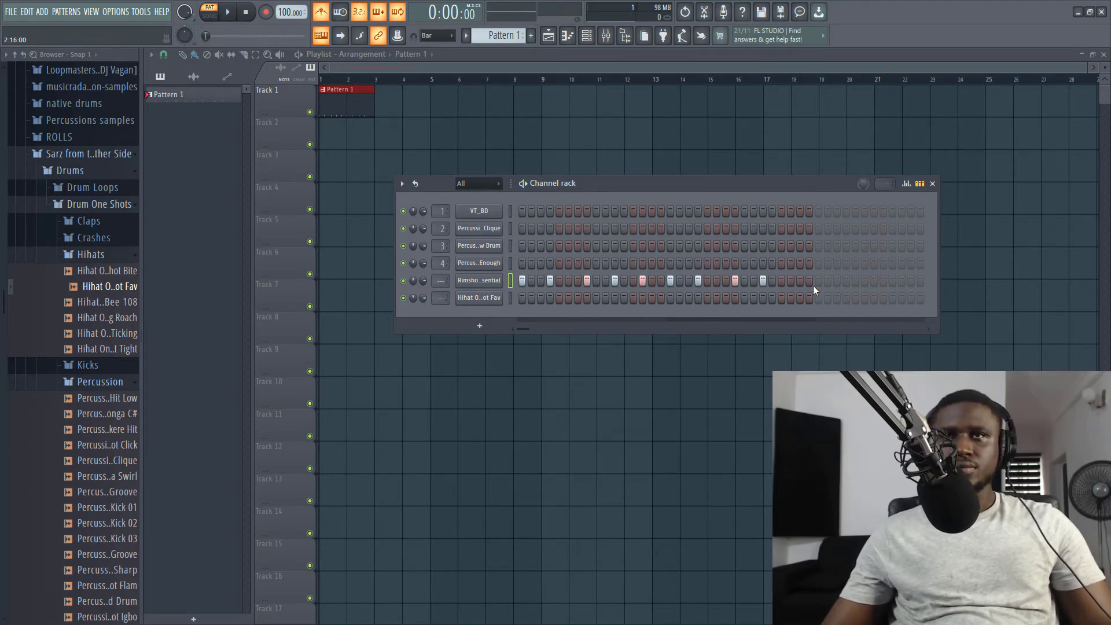
key("space")
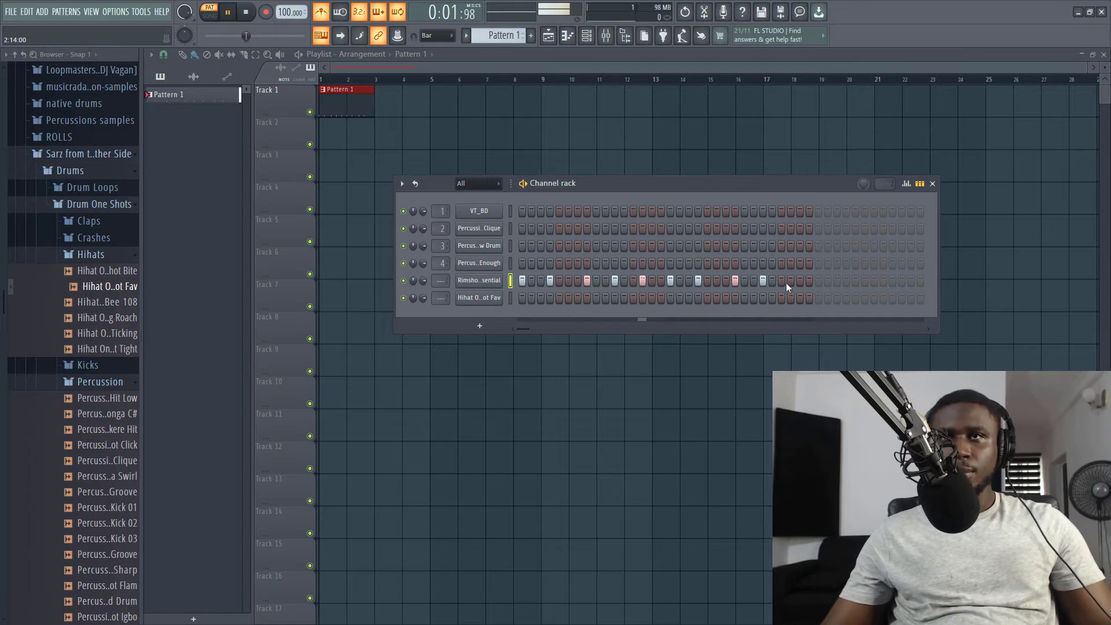
left_click(791, 281)
left_click(809, 280)
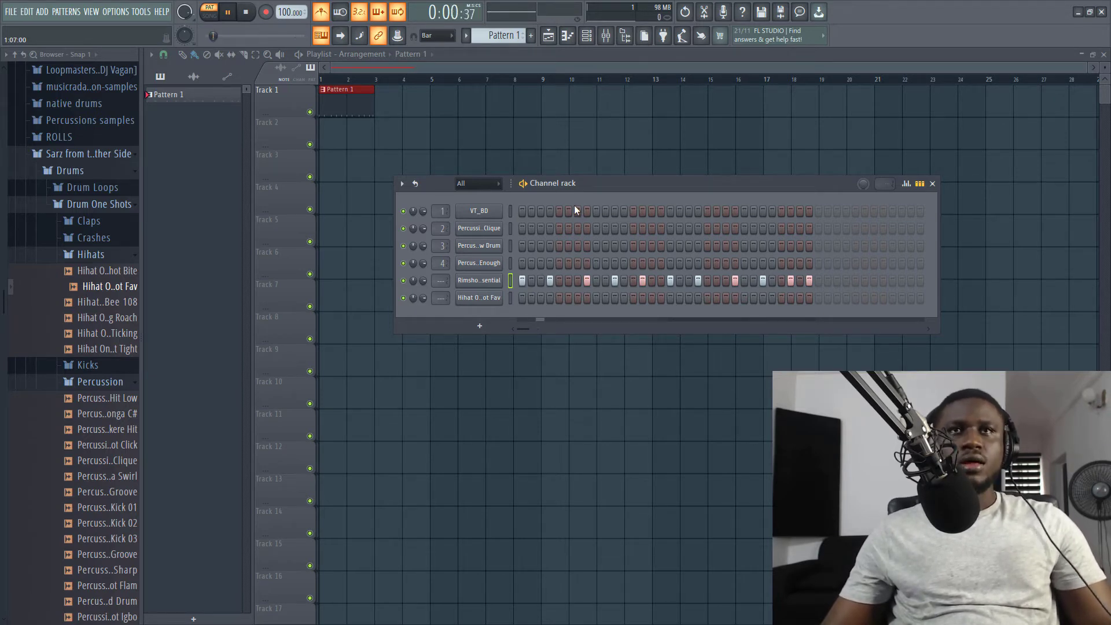
Turn on rimshot step 4 and preview the hihat and percussion channels
key("space")
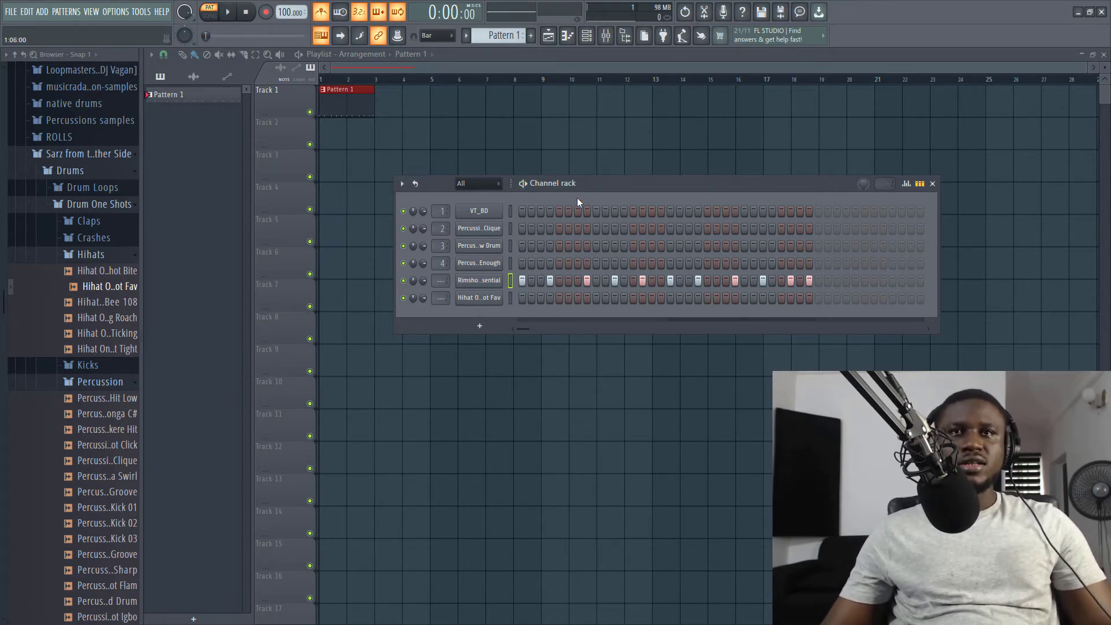
left_click(510, 298)
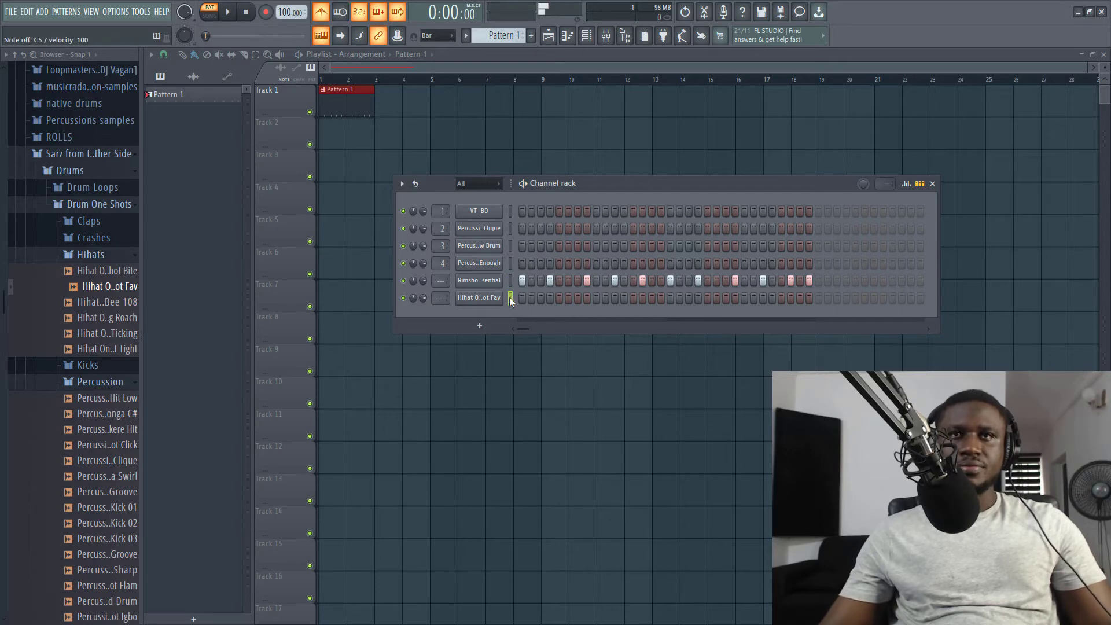
left_click(549, 280)
left_click(511, 246)
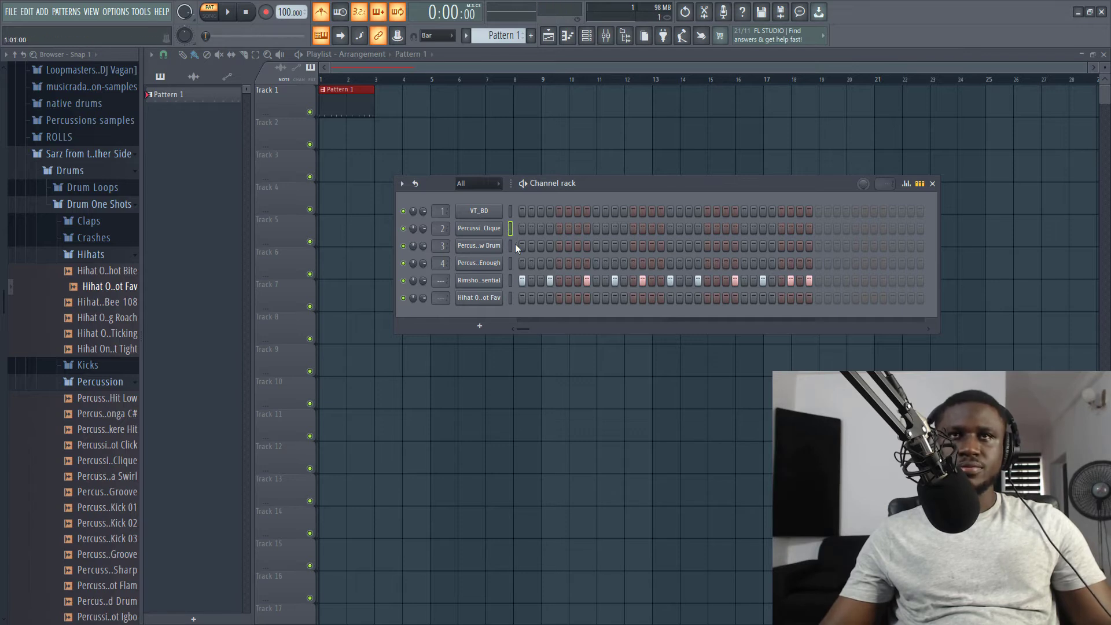
key("space")
key("space")
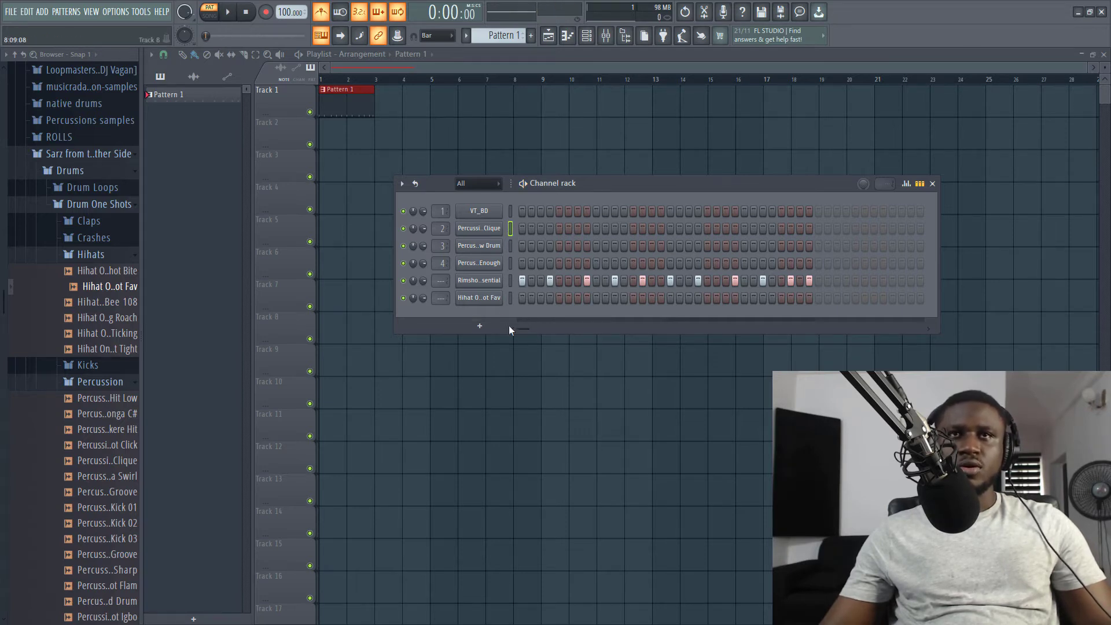
Copy the rimshot step pattern onto Percussion Clique and set its volume to 62%
right_click(474, 281)
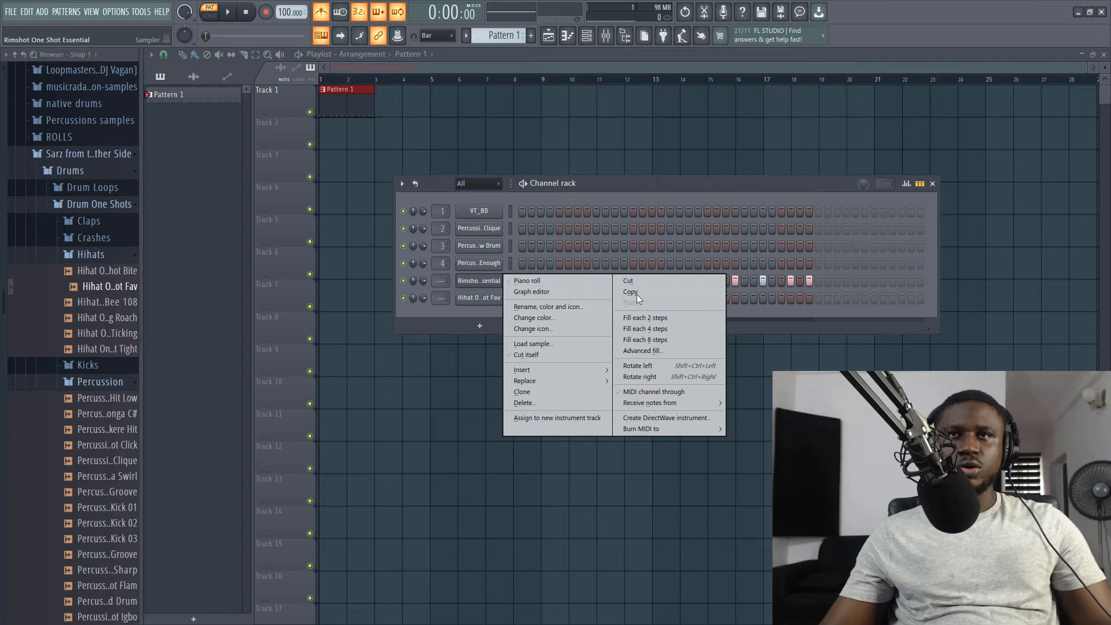
left_click(636, 292)
right_click(481, 229)
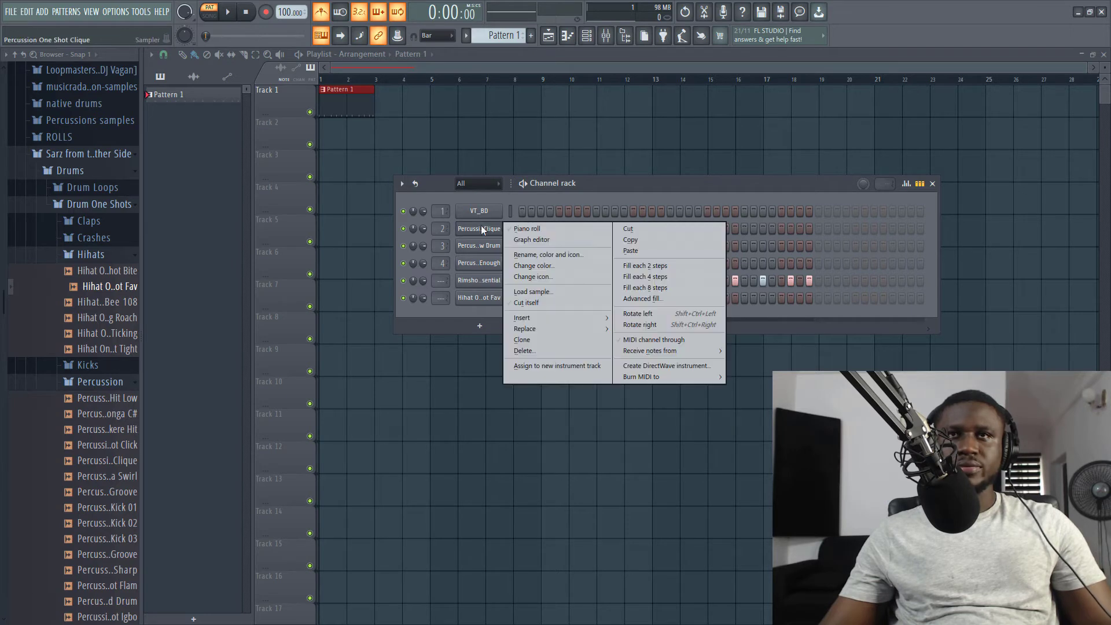
left_click(631, 251)
key("space")
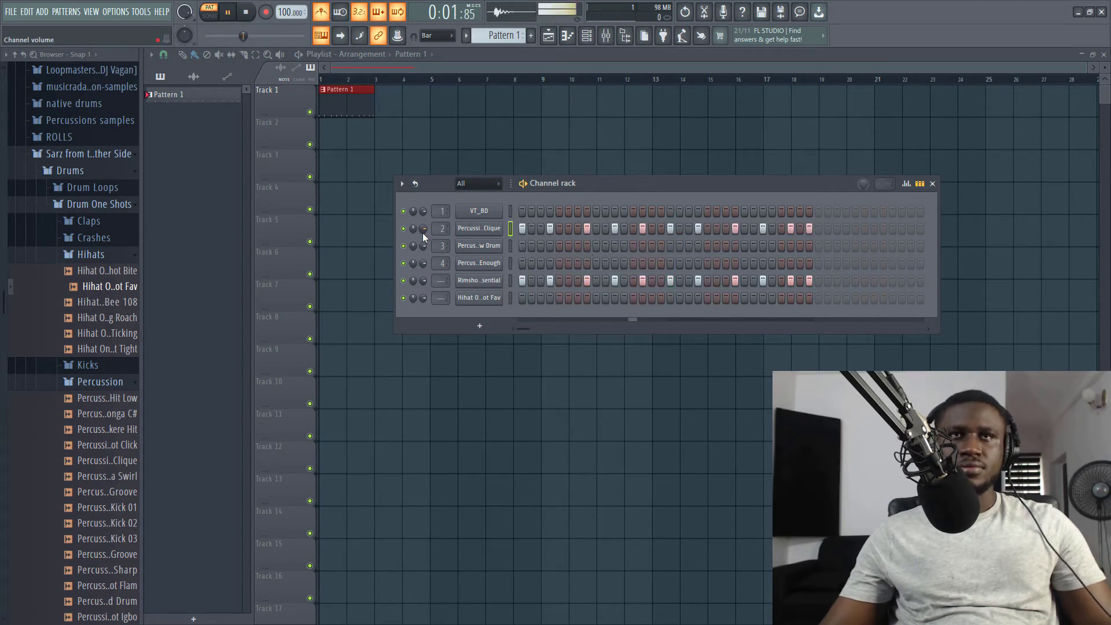
left_click_drag(422, 233, 422, 248)
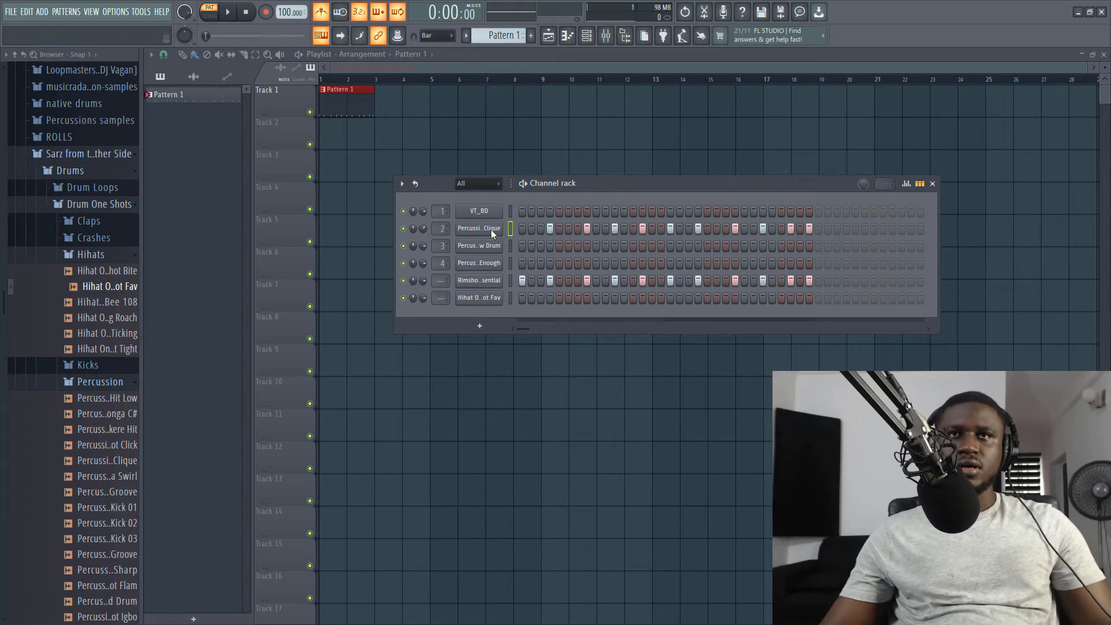
Remove two Clique percussion hits and audition the percussion loop
left_click(522, 228)
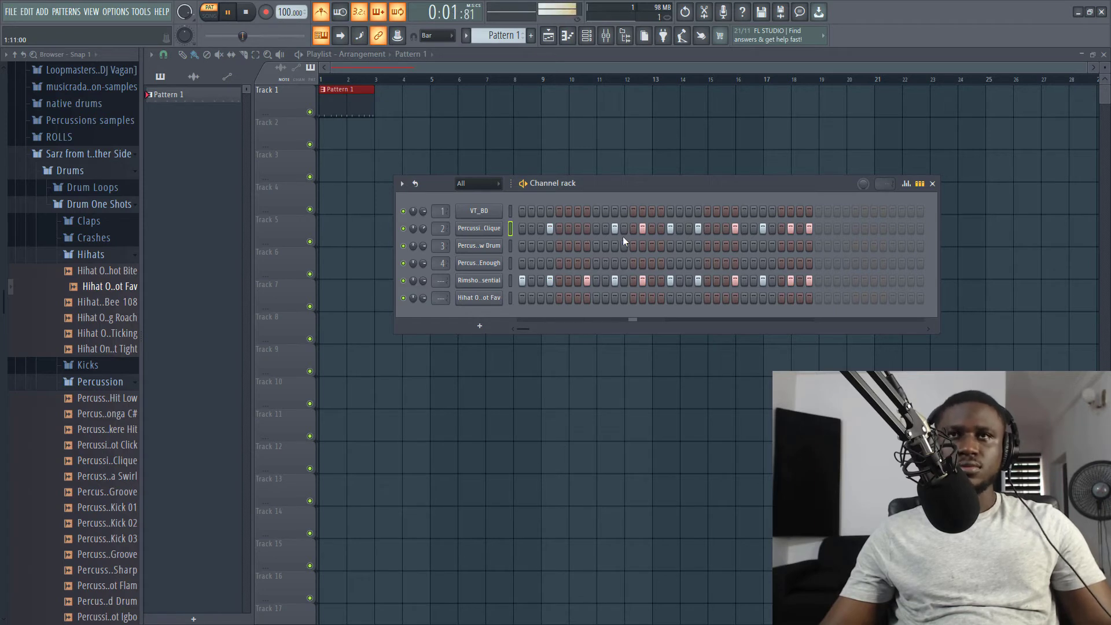
left_click(670, 231)
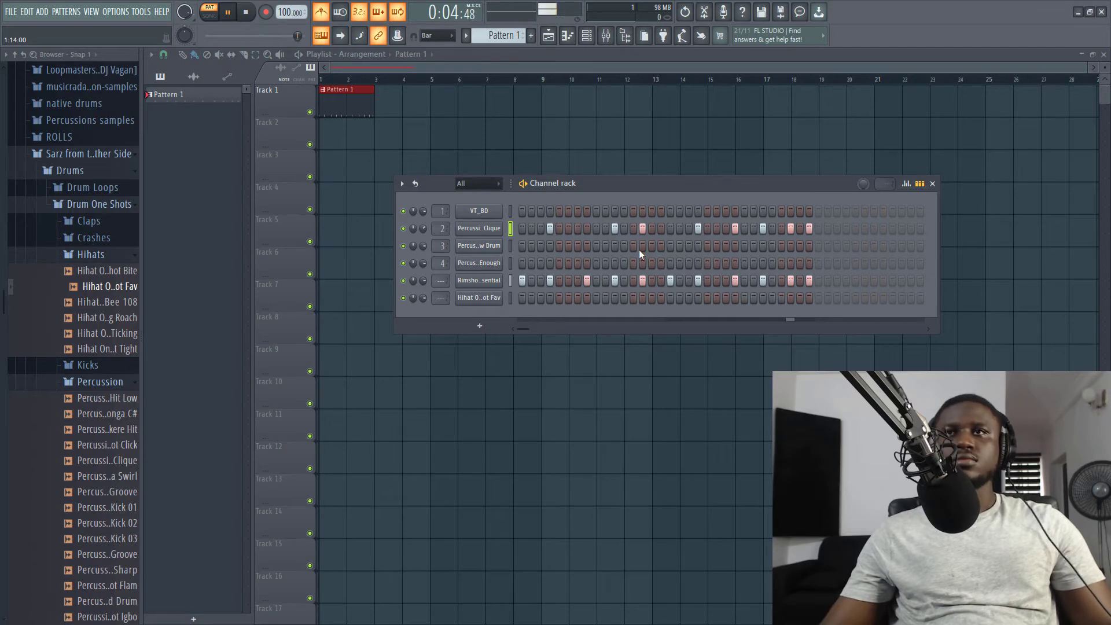
key("space")
key("z")
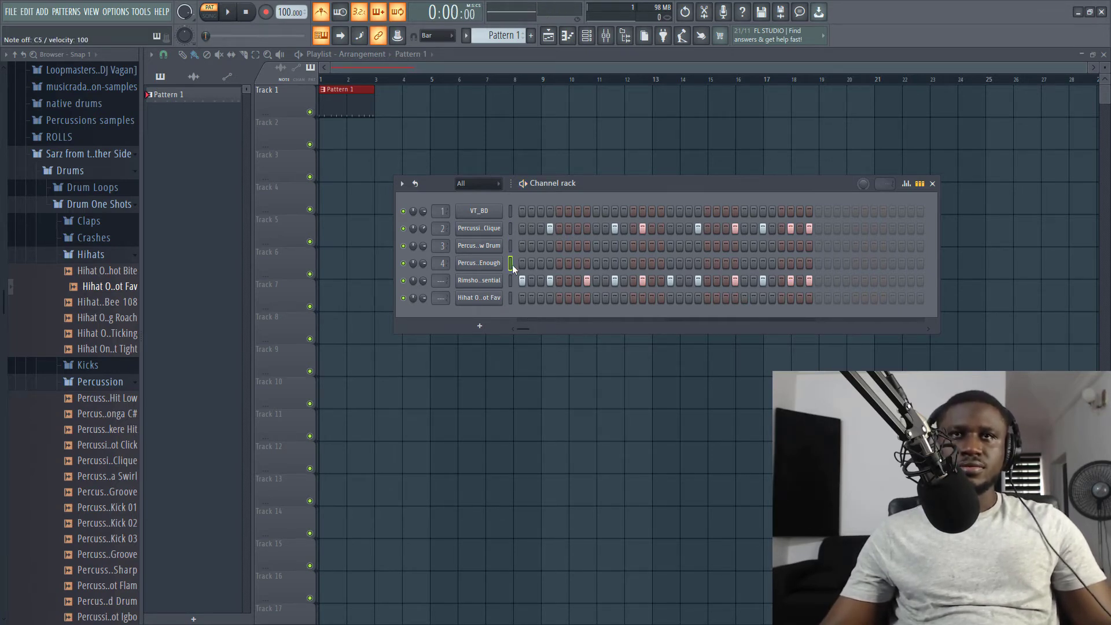
key("space")
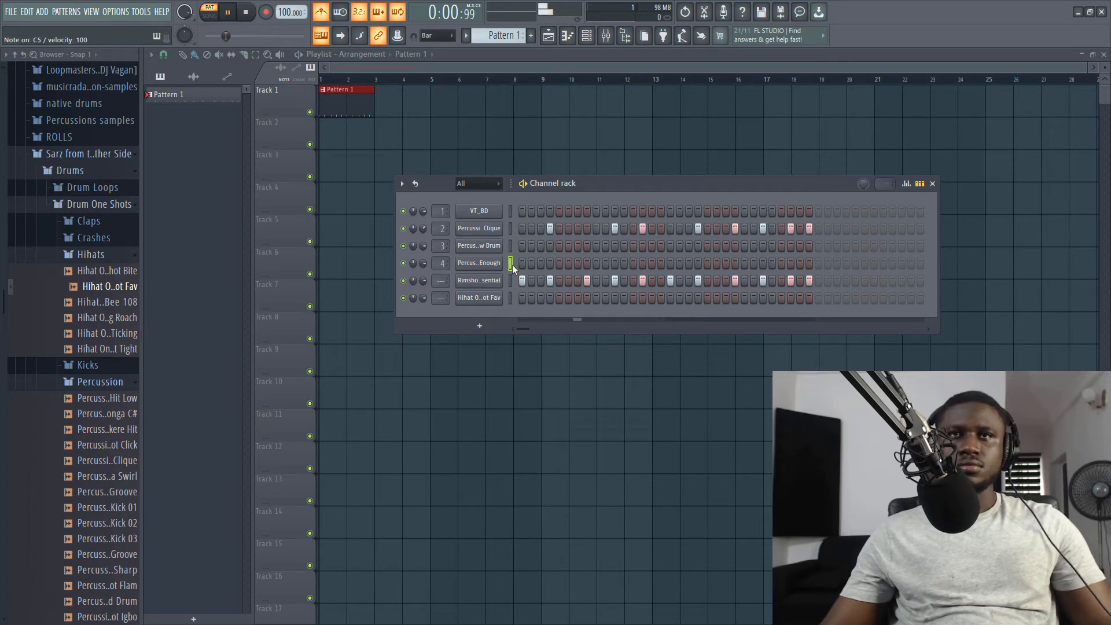
key("space")
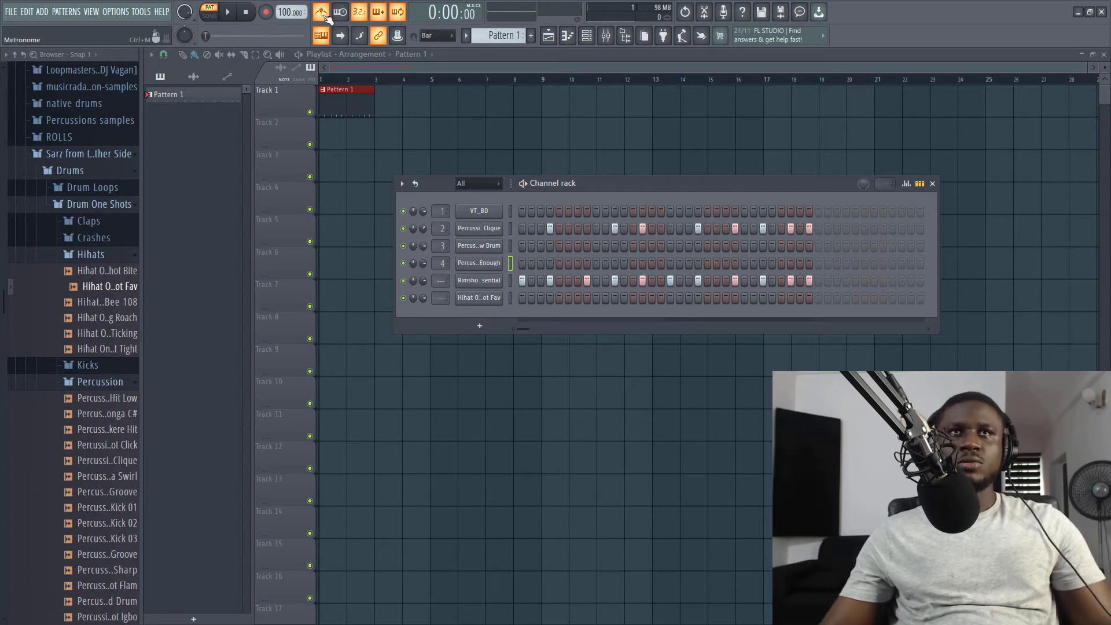
Turn off the metronome and add hits at step 7 and later on the Never Enough row
left_click(322, 12)
left_click(578, 263)
key("space")
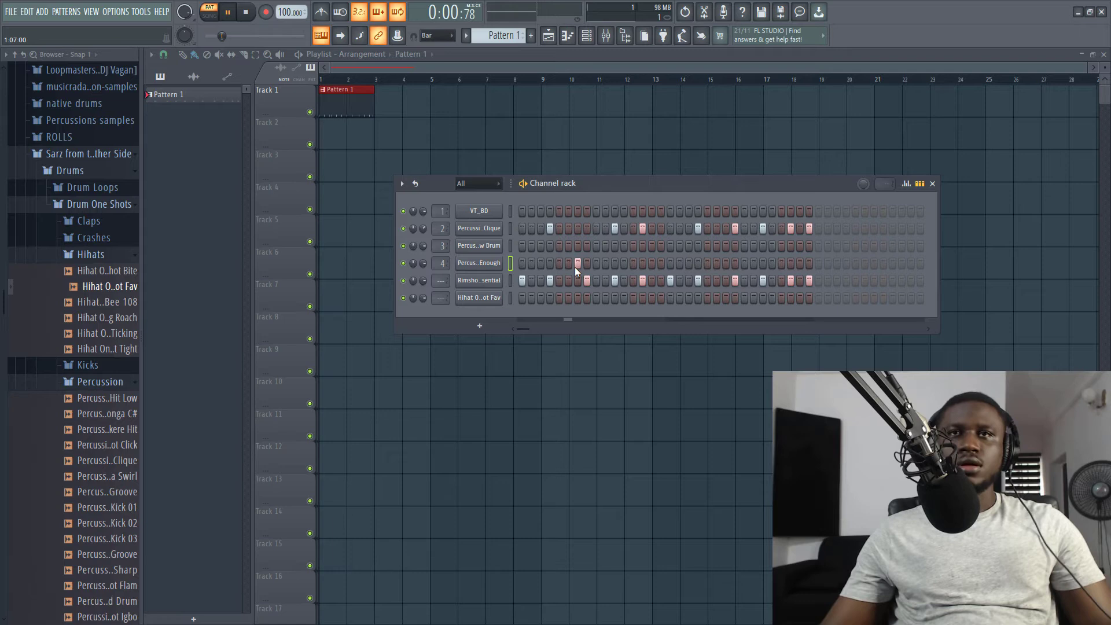
left_click(725, 263)
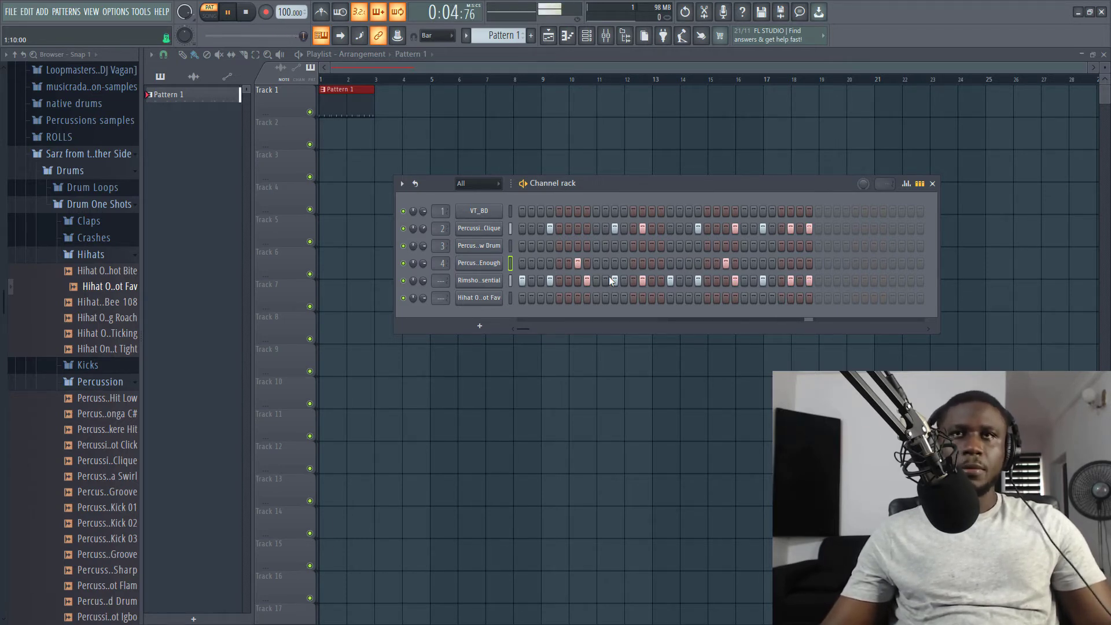
key("space")
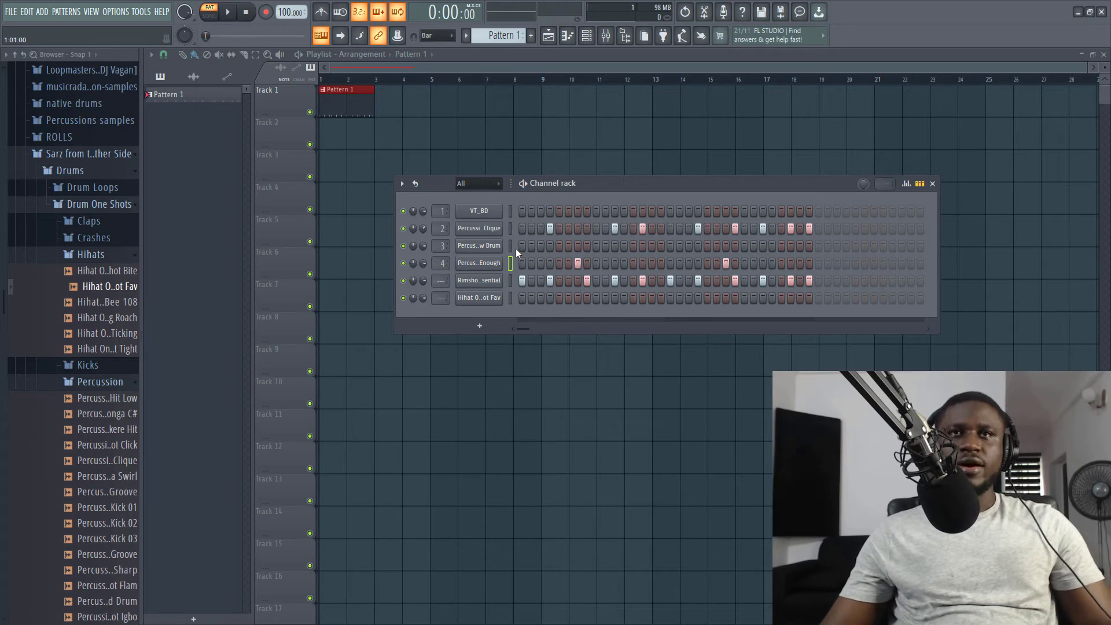
Fill the VT_BD kick row with evenly spaced kicks and audition it
left_click(510, 212)
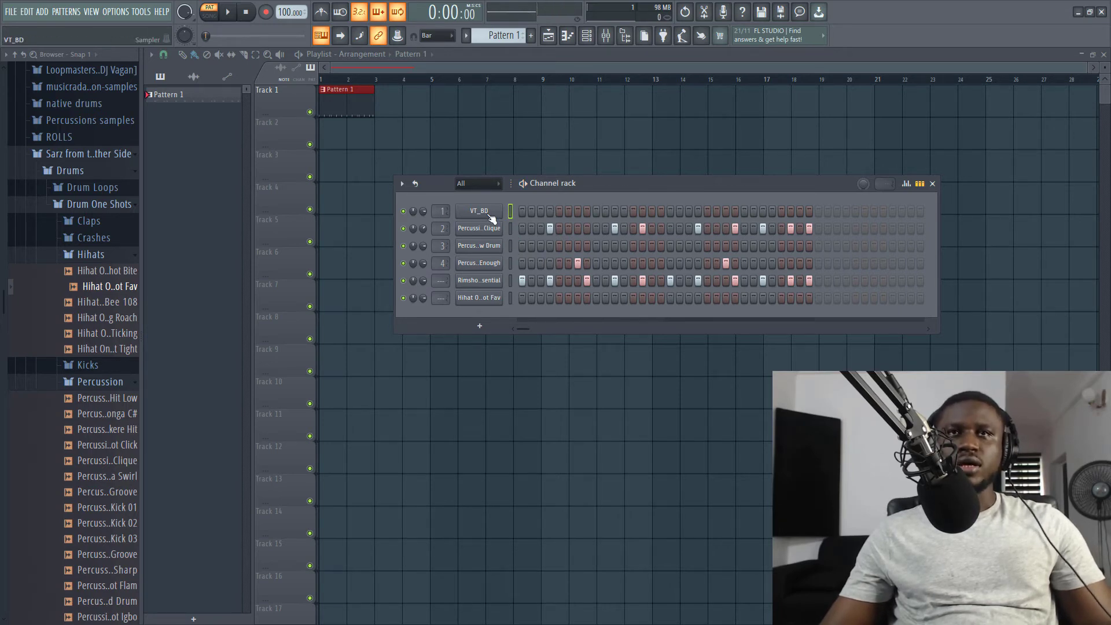
right_click(499, 211)
left_click(624, 258)
key("space")
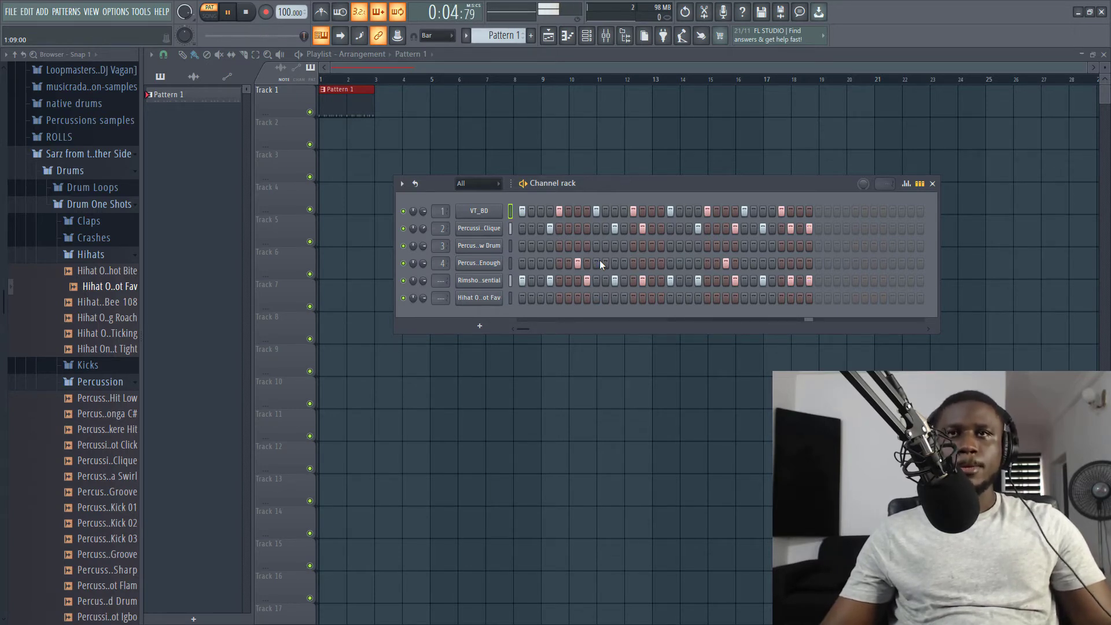
key("space")
Try the fourth percussion row's hit on several later steps, then remove it
left_click(578, 263)
key("space")
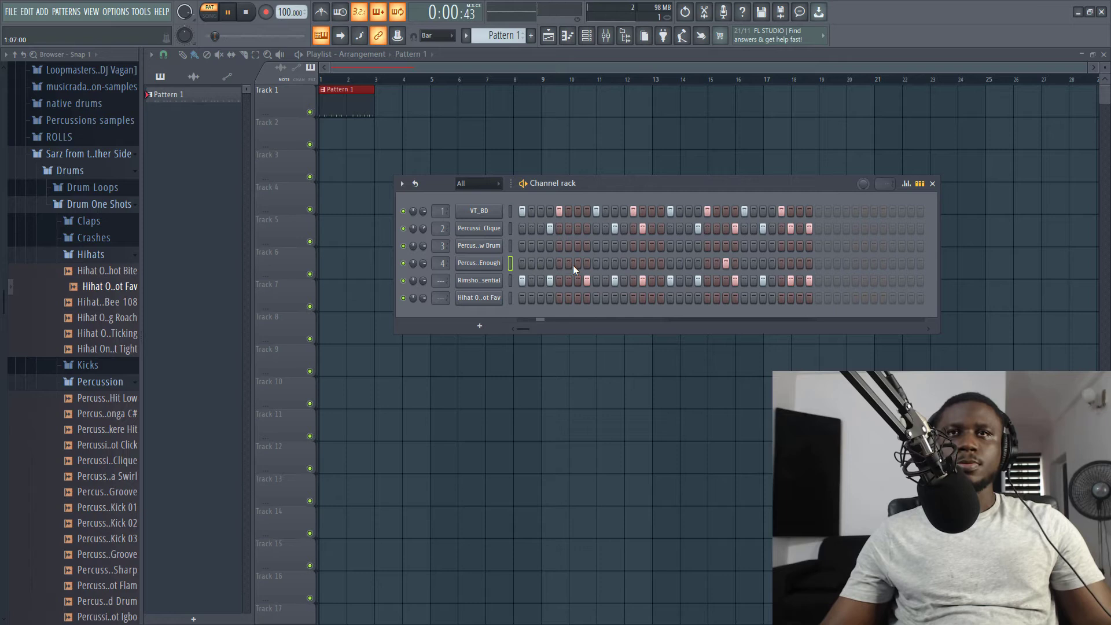
left_click(569, 264)
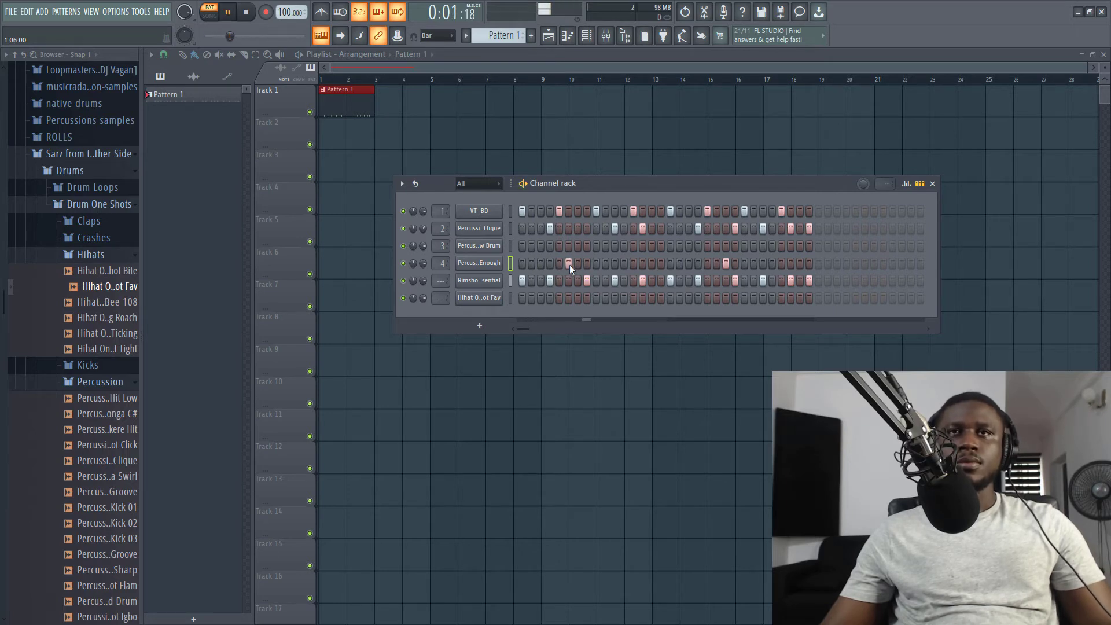
left_click(569, 263)
left_click(578, 263)
left_click(578, 264)
left_click(588, 263)
left_click(588, 263)
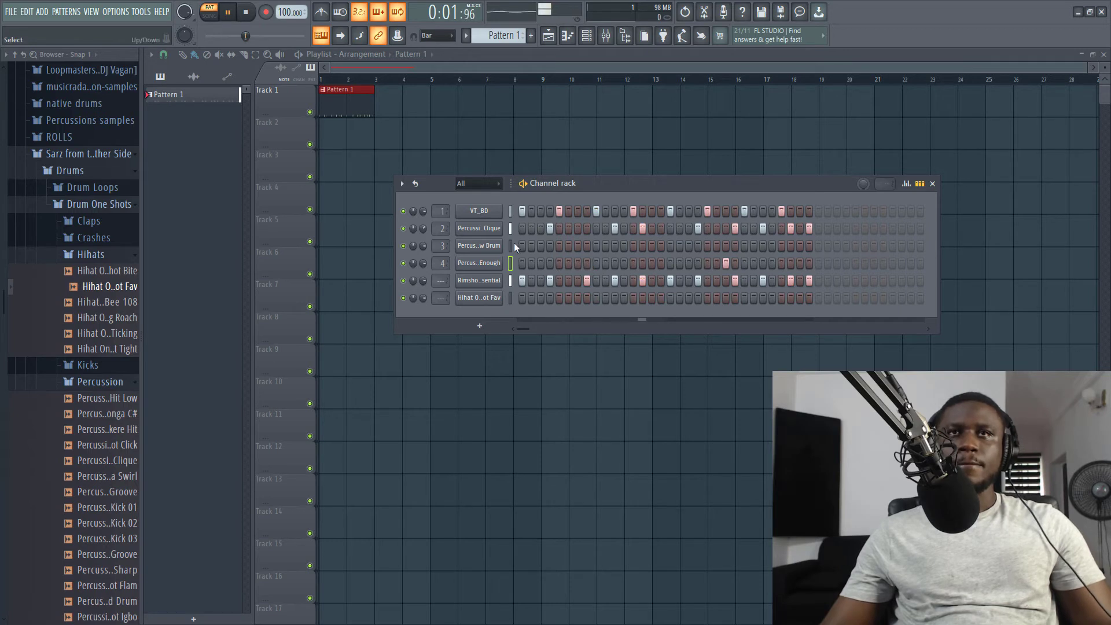
key("space")
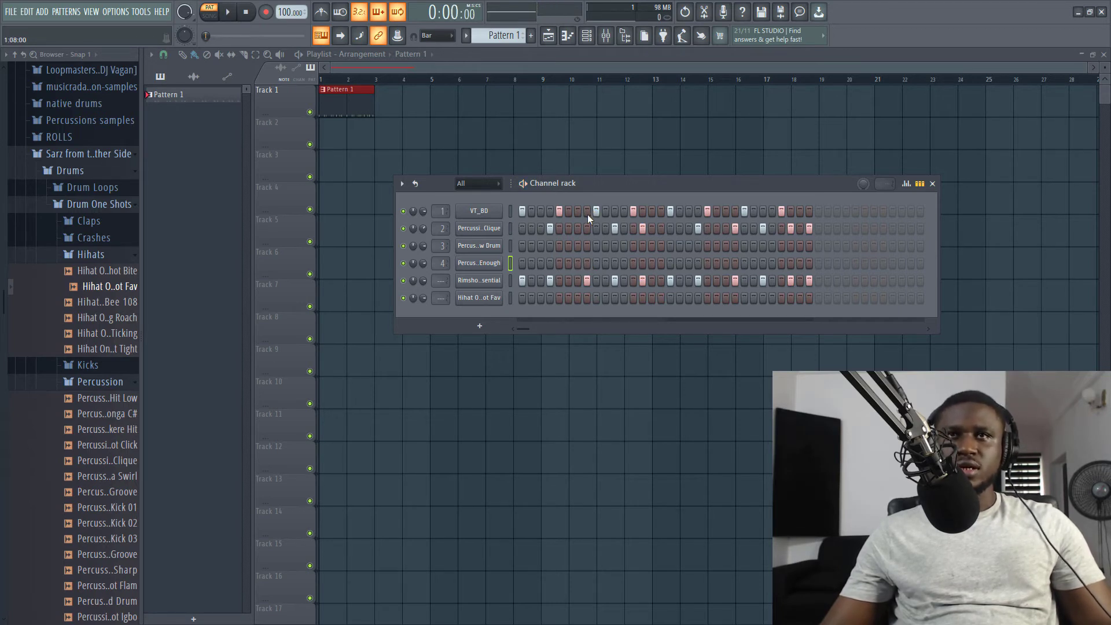
Add and remove kicks late in the VT_BD row, ending with a hit on step 32
key("space")
left_click(652, 211)
left_click(661, 212)
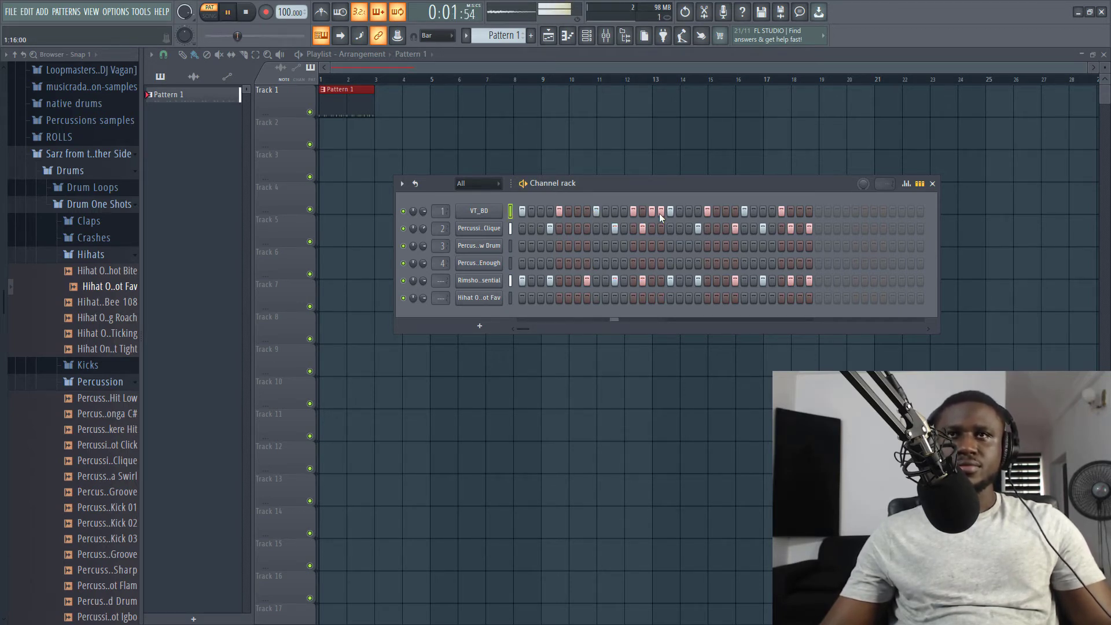
left_click(653, 213)
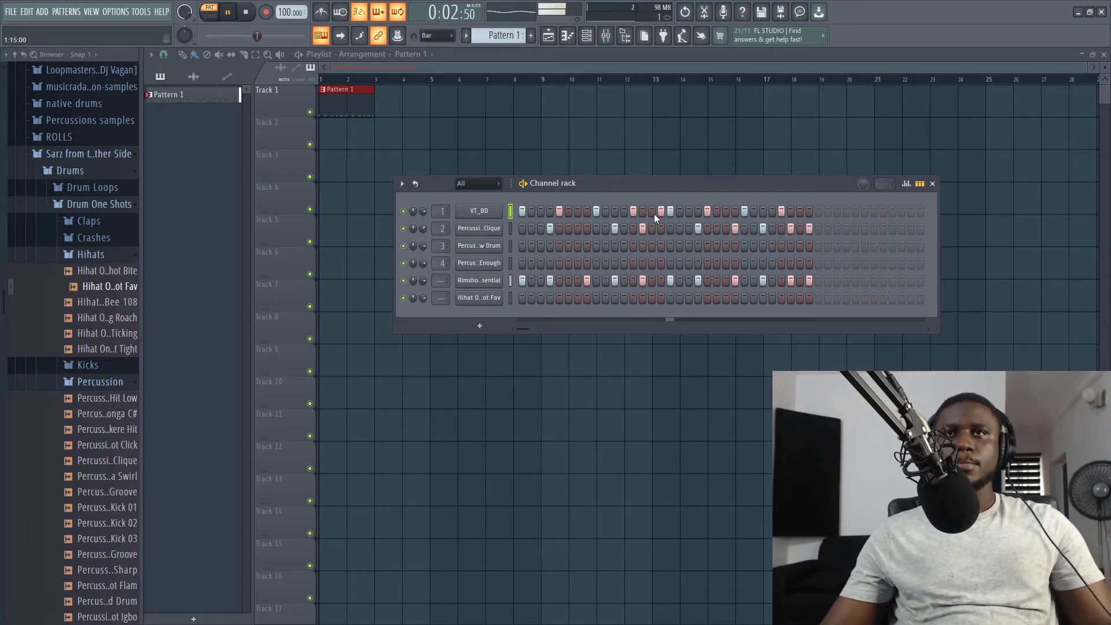
left_click(763, 212)
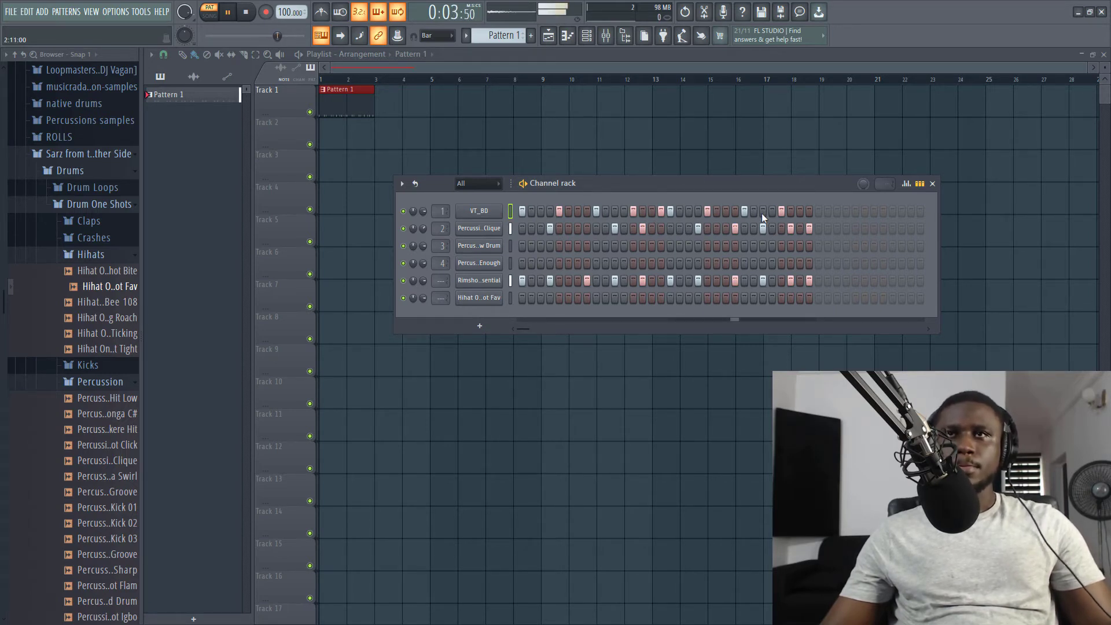
left_click(809, 212)
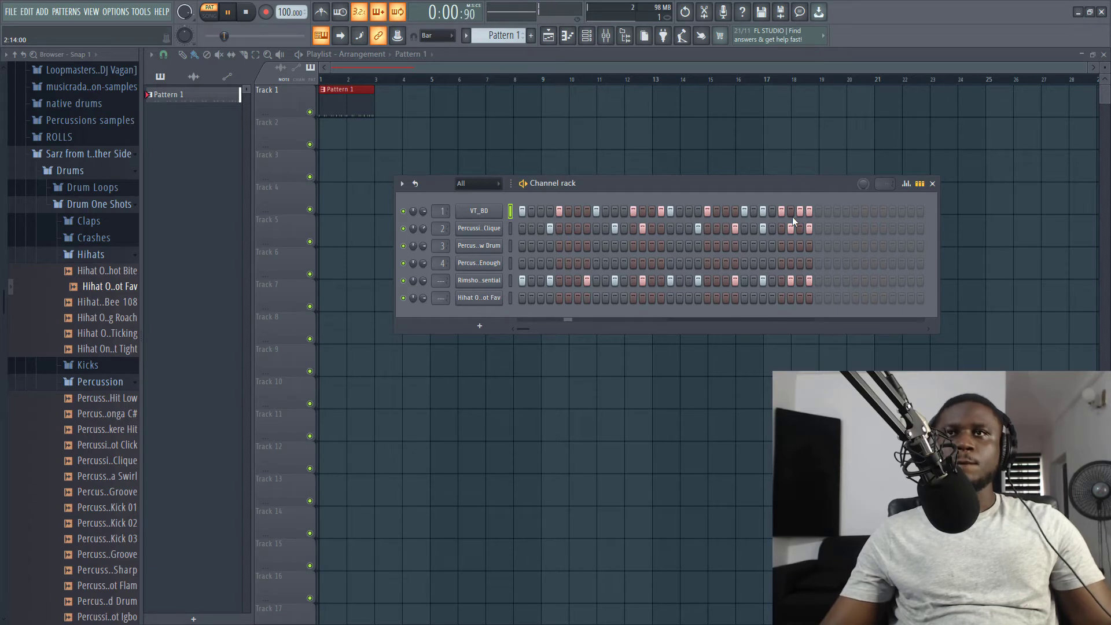
left_click(799, 214)
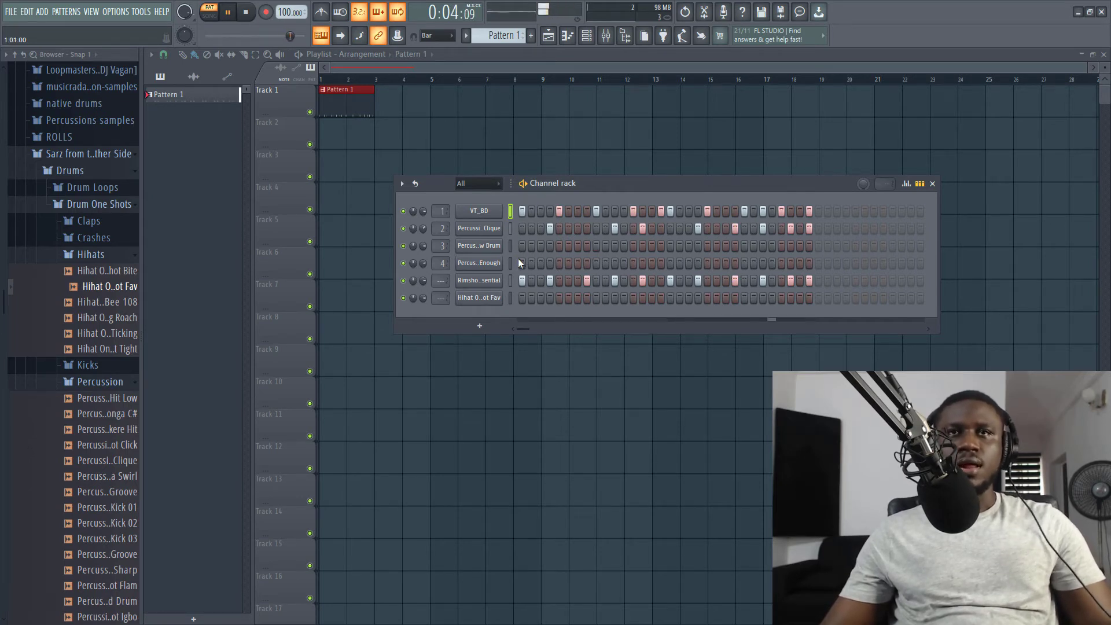
Add two early and two later hits to the hi-hat row while the loop plays
left_click(510, 298)
key("space")
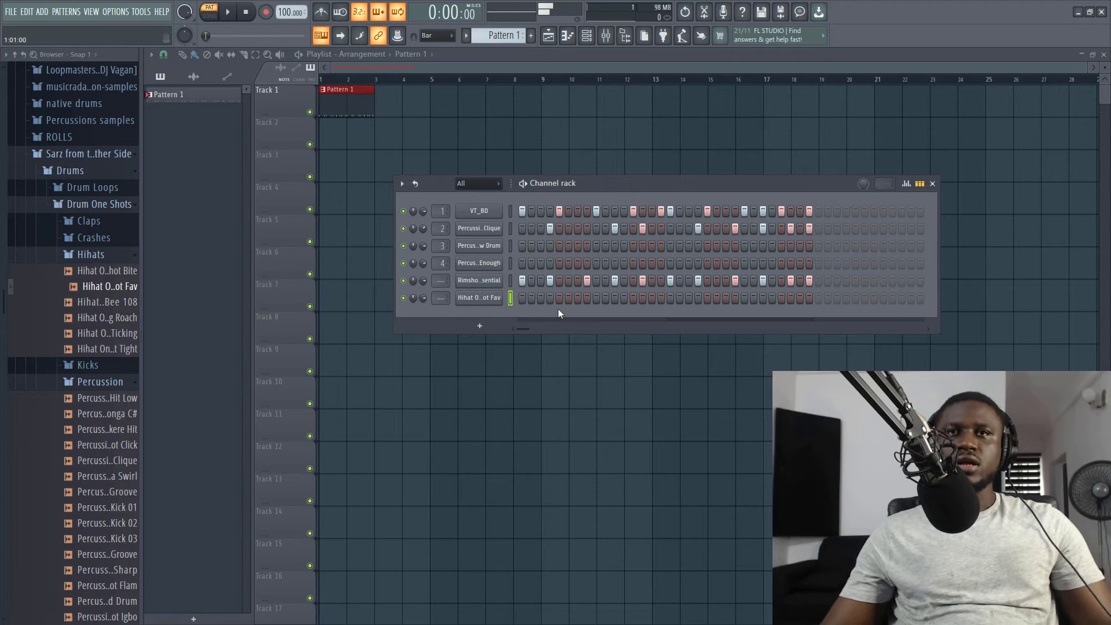
key("space")
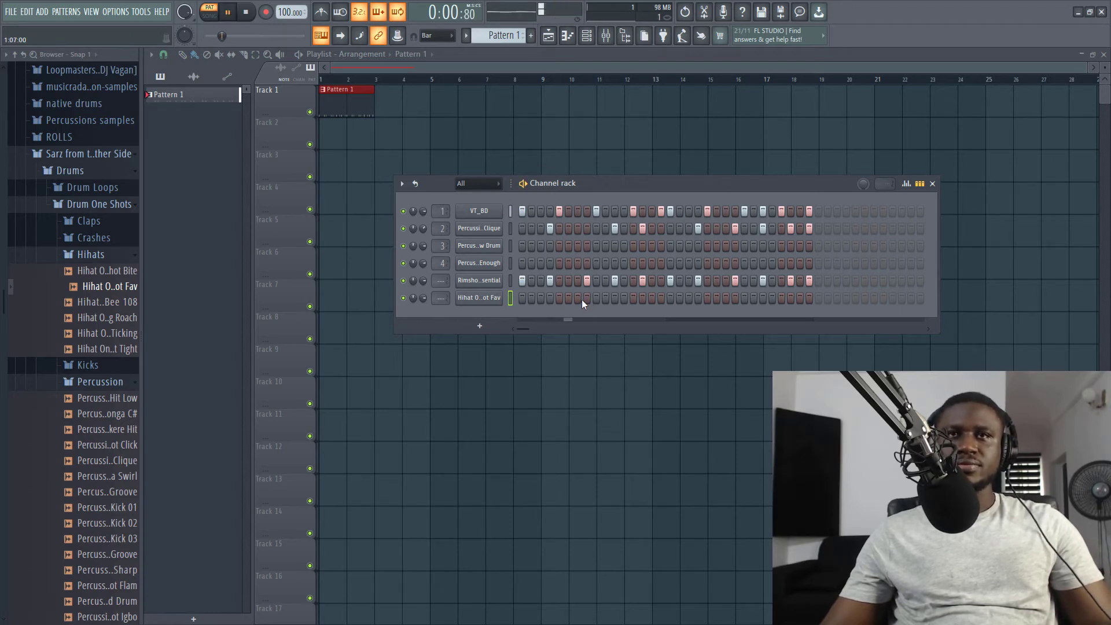
key("space")
key("space")
left_click(576, 299)
left_click(586, 298)
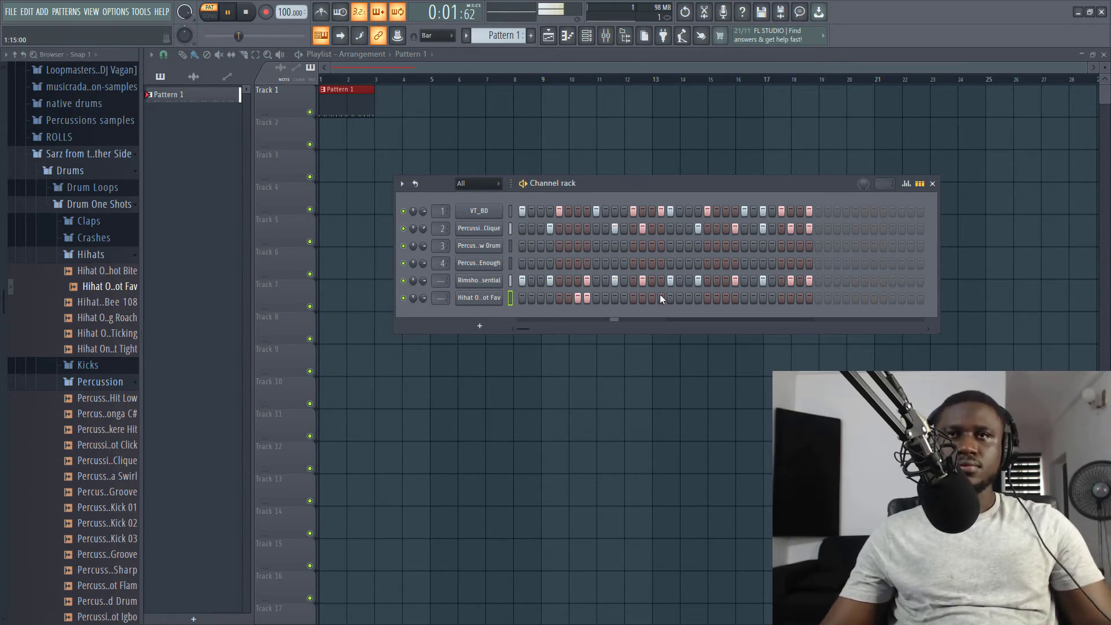
left_click(689, 298)
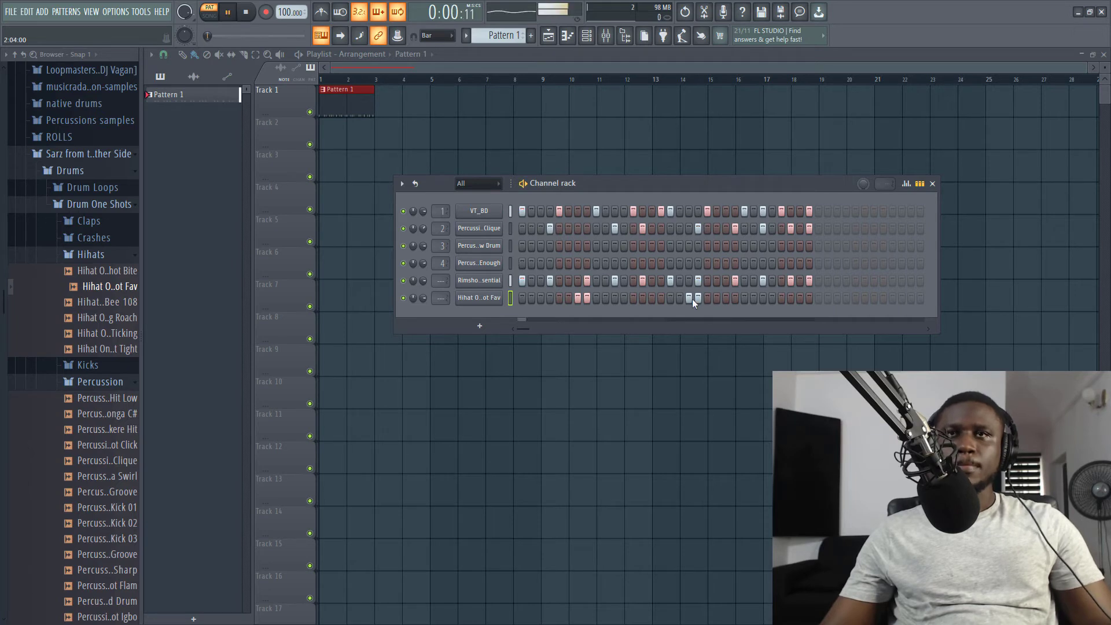
left_click(681, 299)
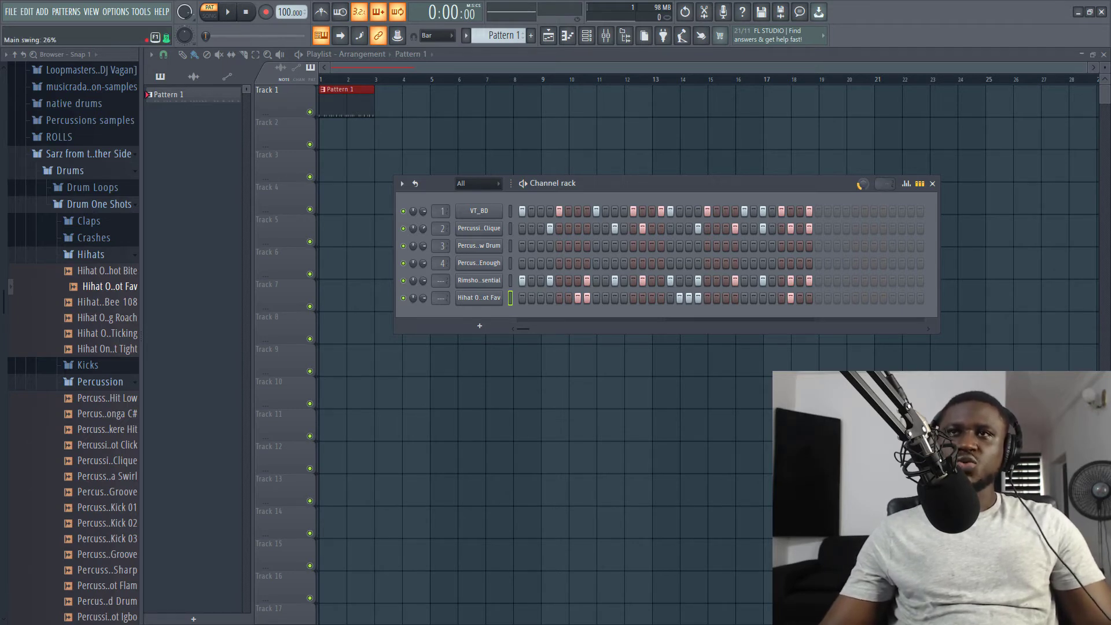
Play the drum loop with 26% swing to hear the groove, then stop
key("space")
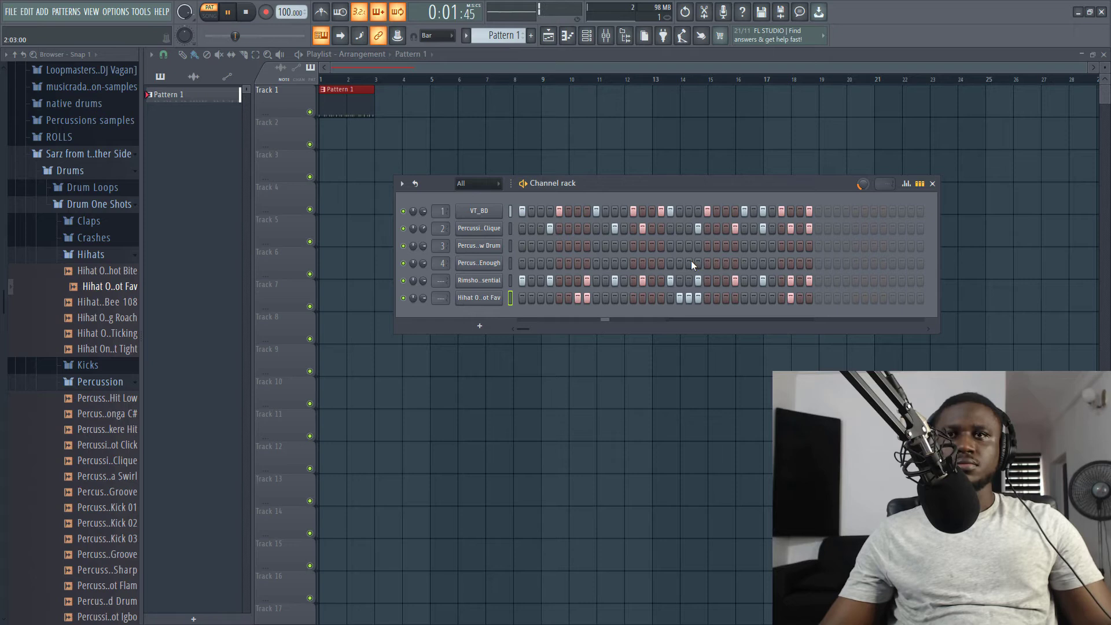
key("space")
Add two hits to the third percussion row, one mid-pattern and one near the end
left_click(512, 261)
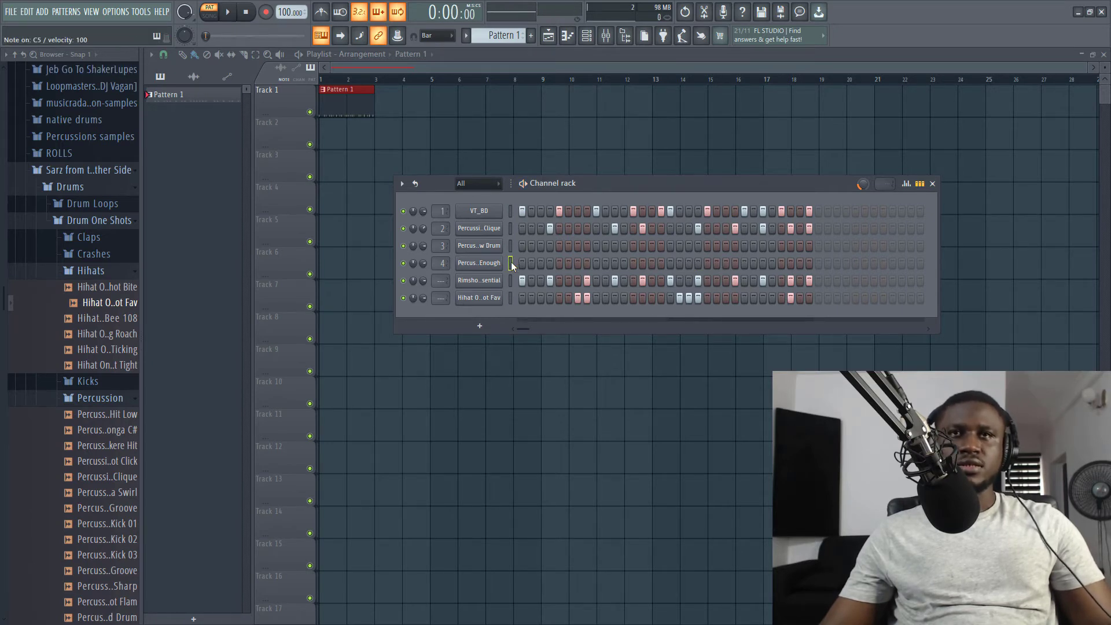
key("space")
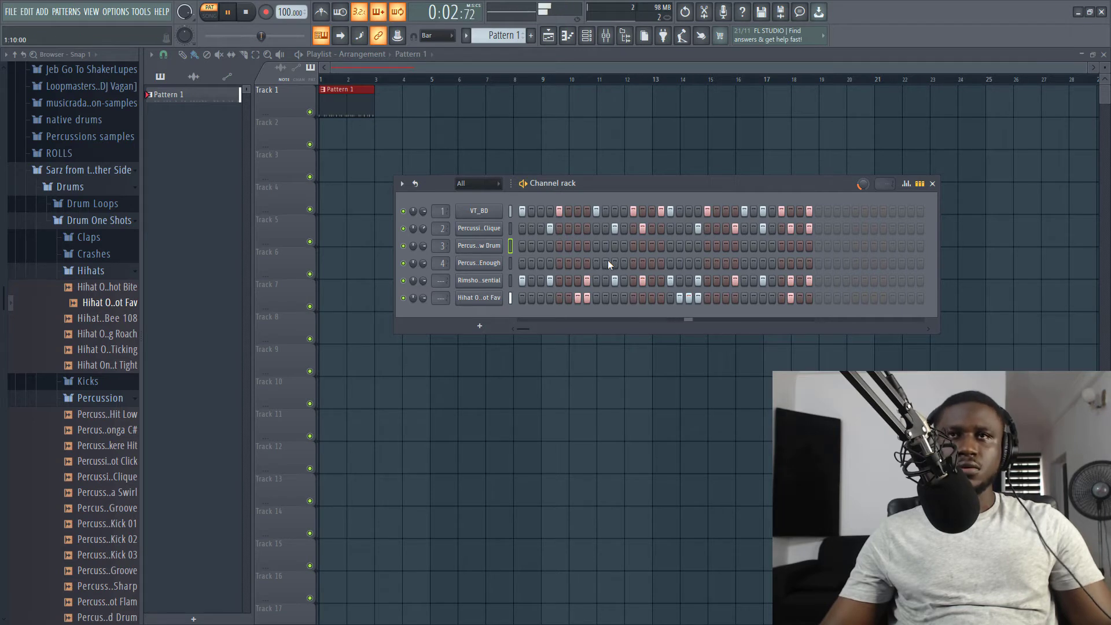
key("space")
key("space")
left_click(644, 246)
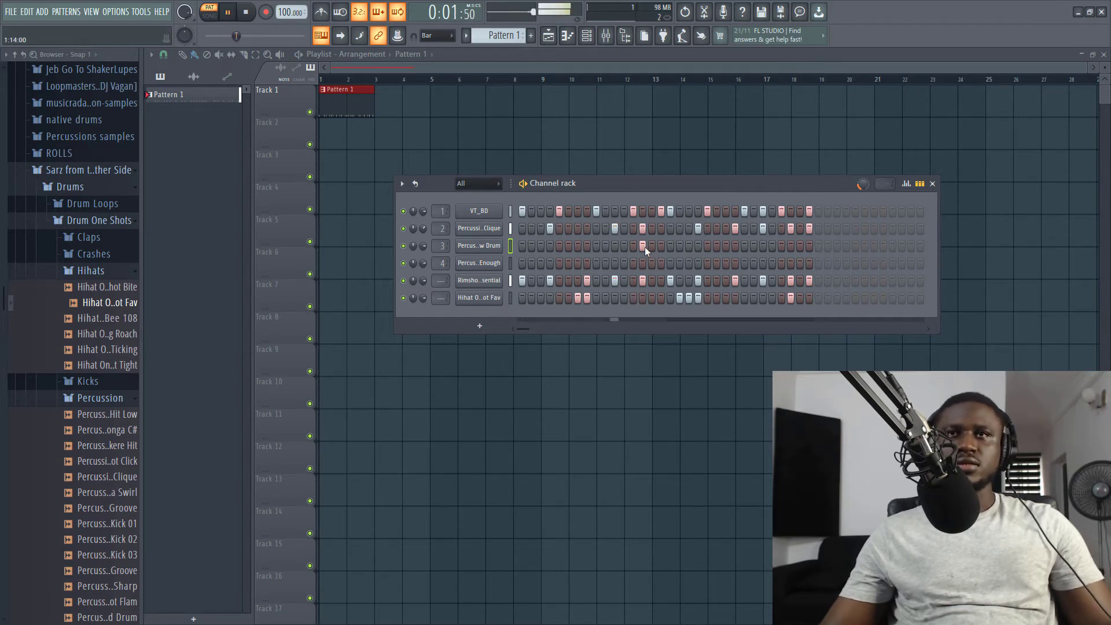
left_click(645, 247)
left_click(650, 248)
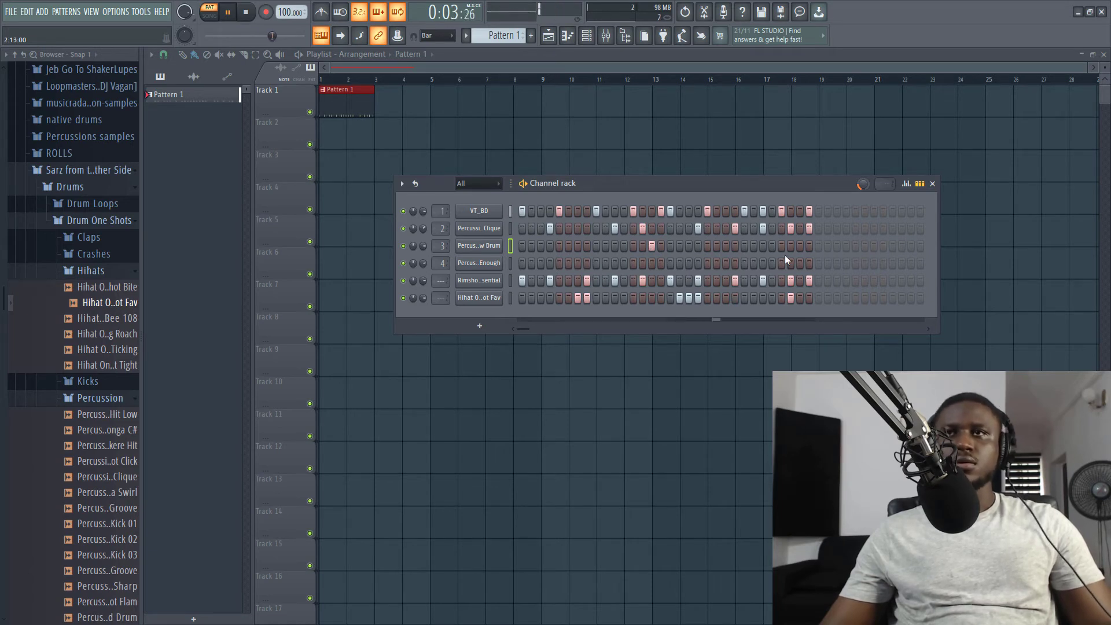
left_click(803, 246)
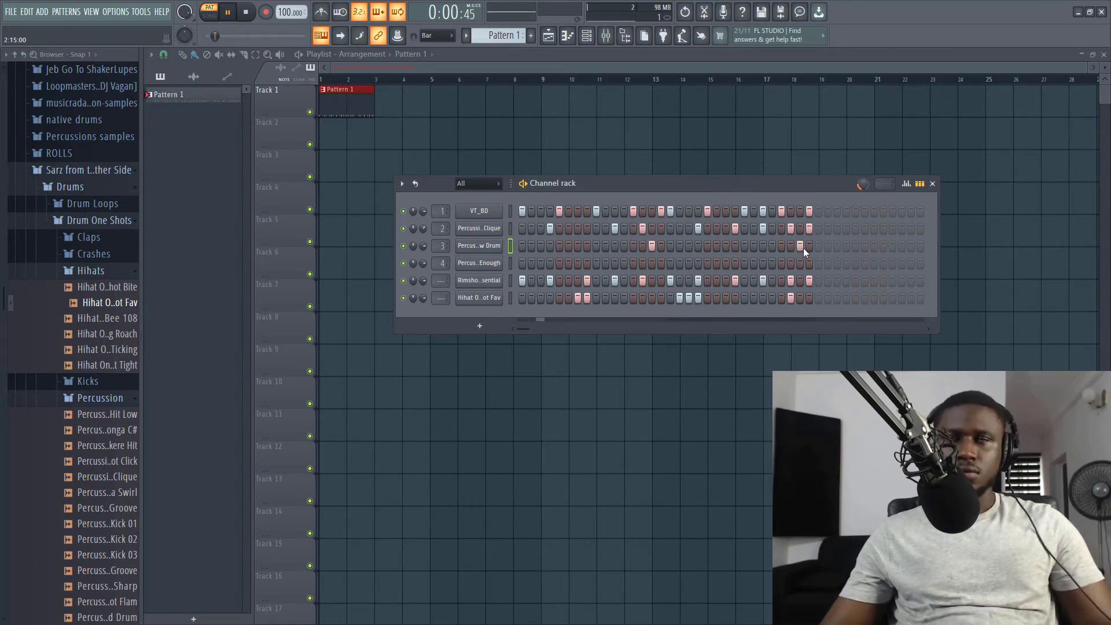
Turn the third percussion channel's volume down to about 72%
left_click_drag(424, 247, 423, 254)
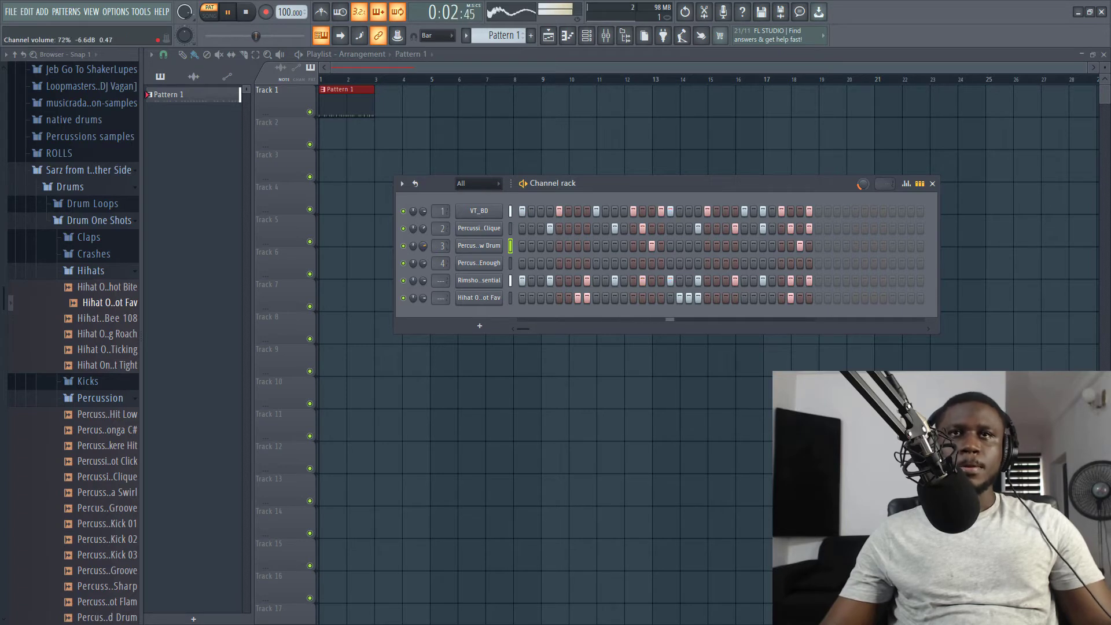
left_click(510, 264)
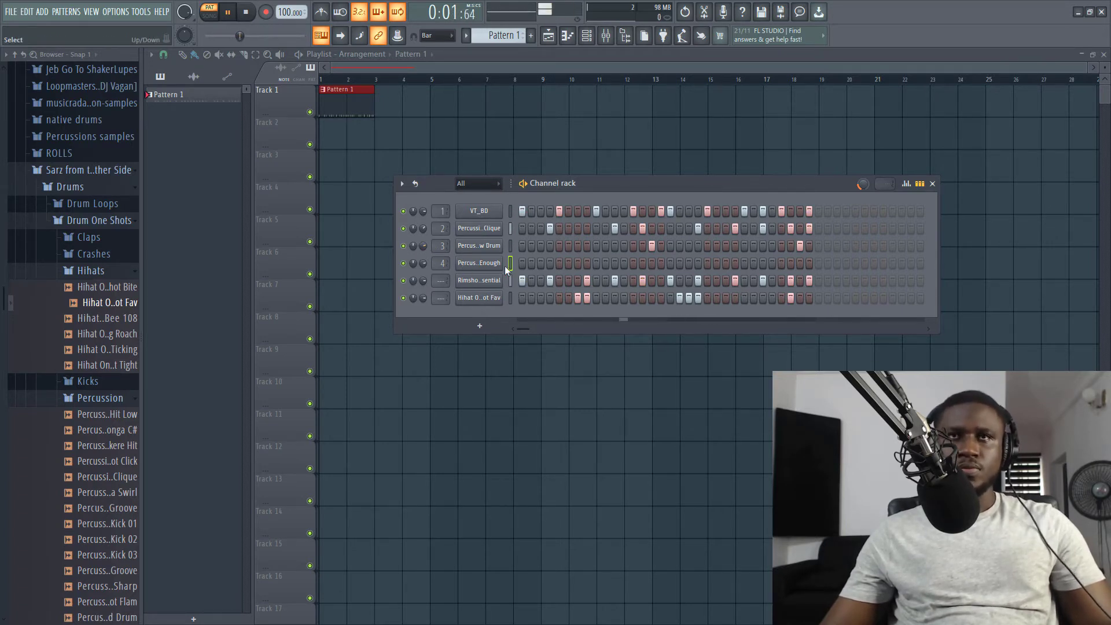
left_click_drag(424, 246, 430, 244)
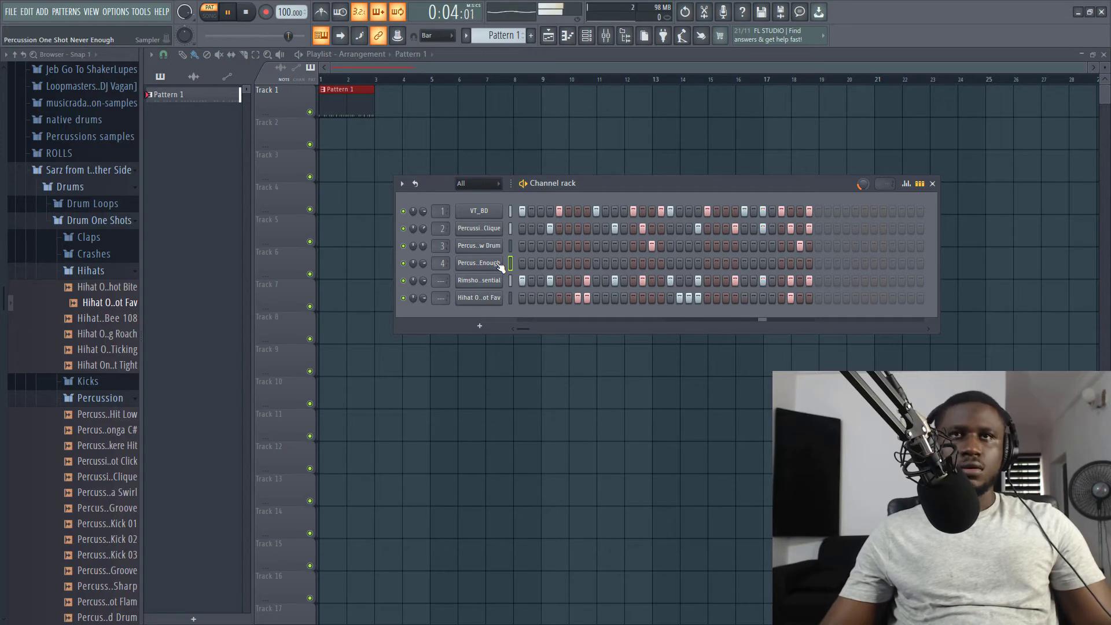
Add hits across row 4, trying and removing step 8, with three in the second half
key("space")
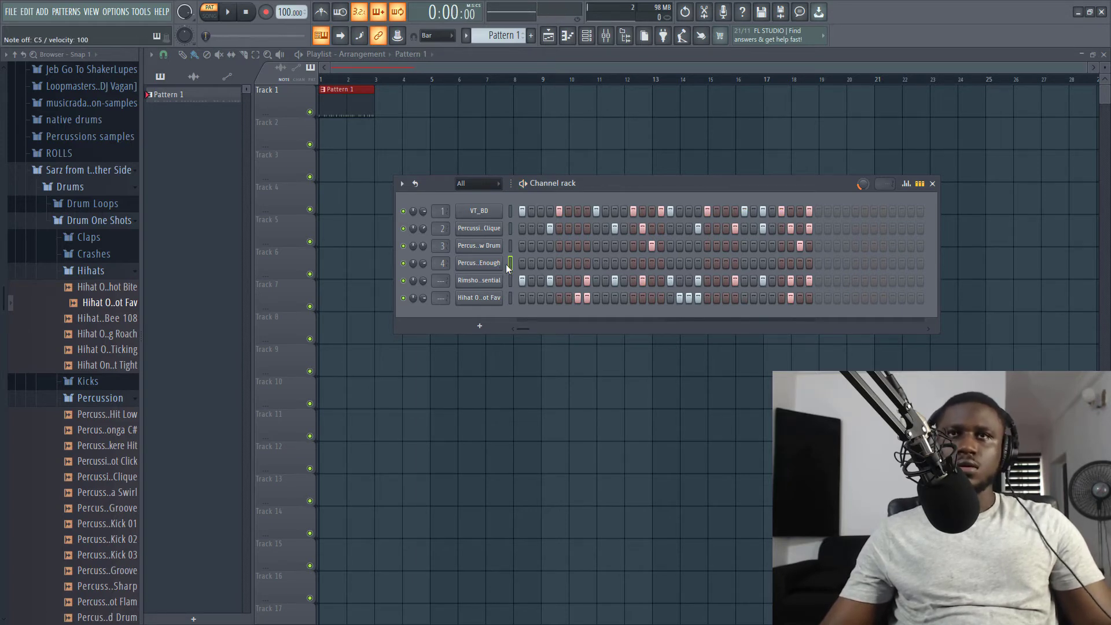
key("space")
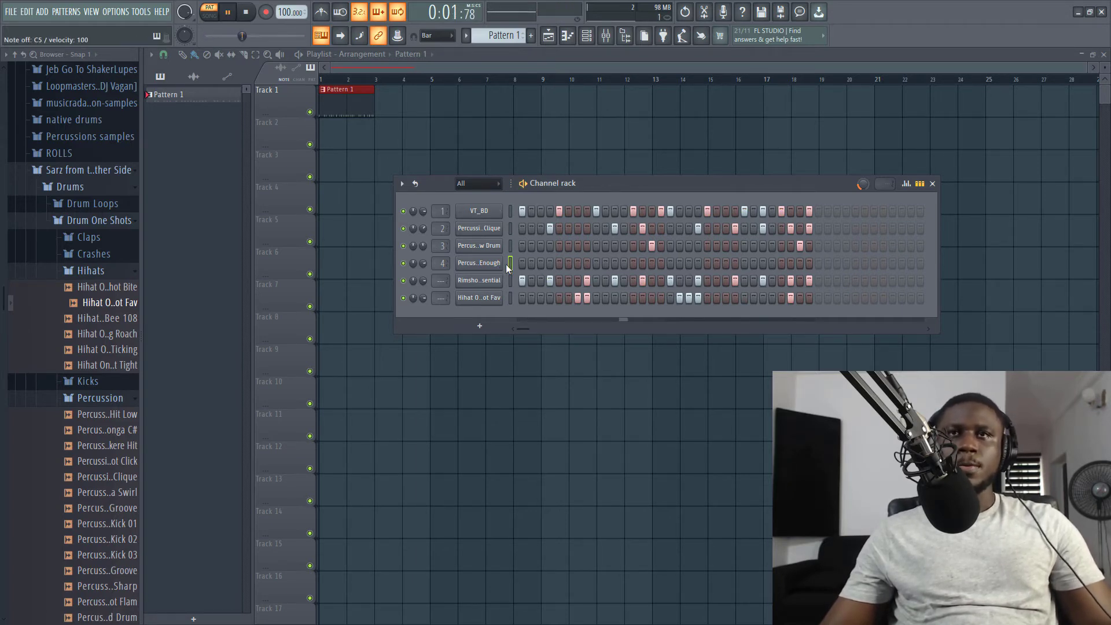
left_click(587, 263)
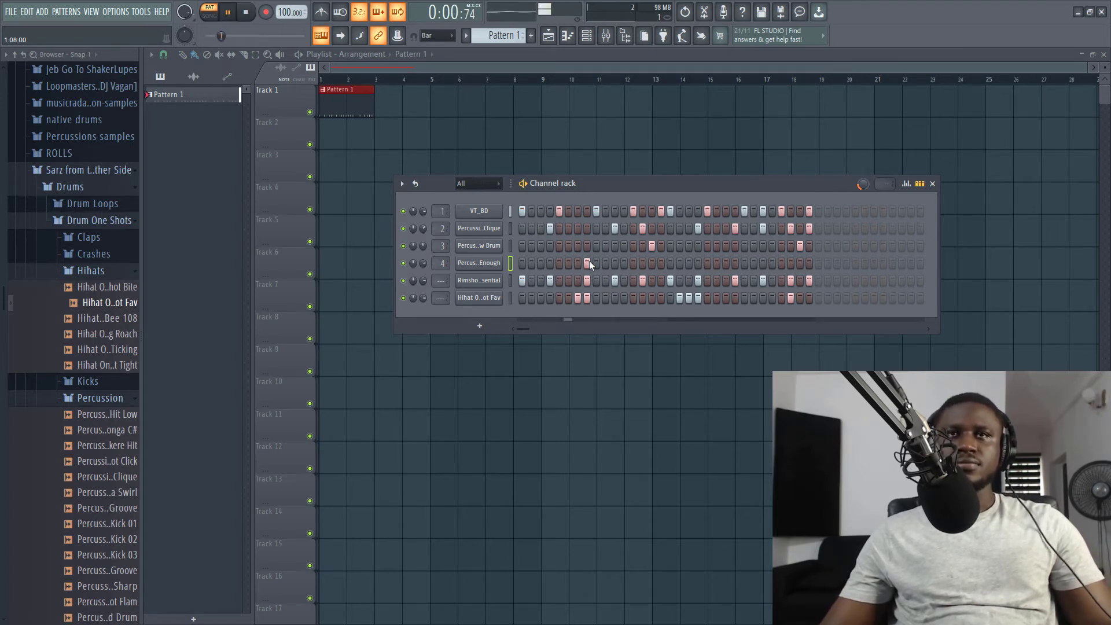
key("space")
key("space")
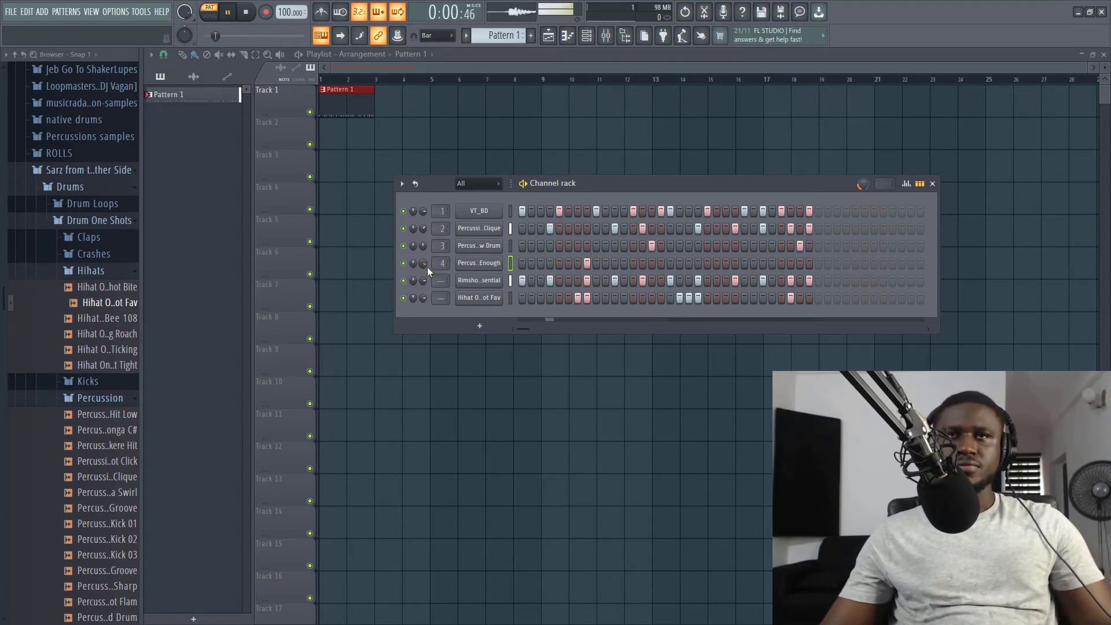
key("space")
key("space")
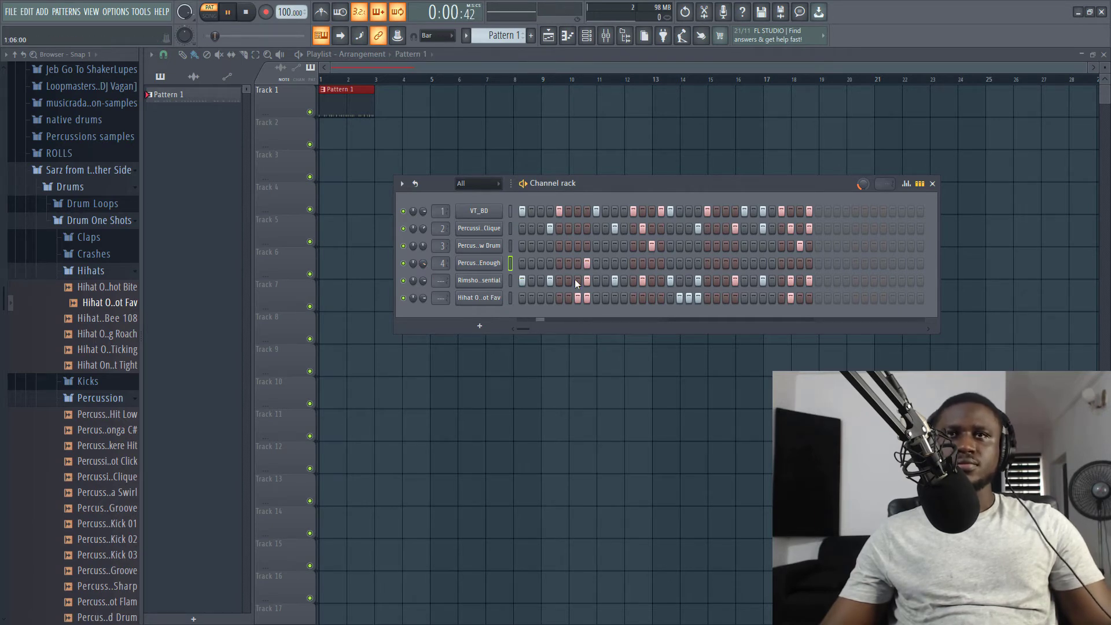
left_click(588, 263)
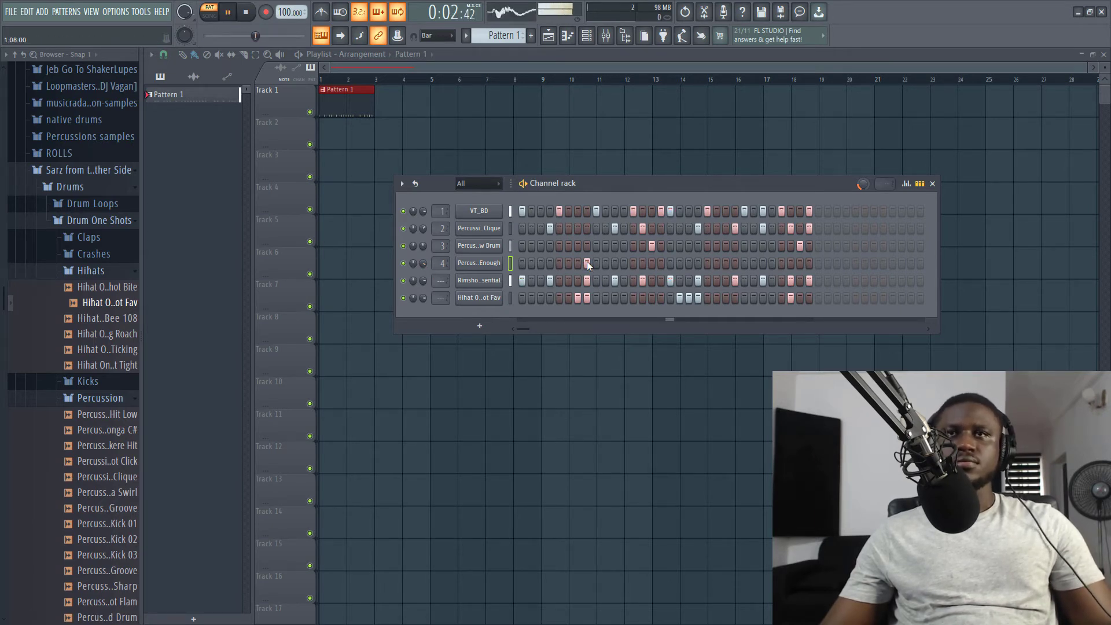
key("space")
key("space")
left_click(578, 263)
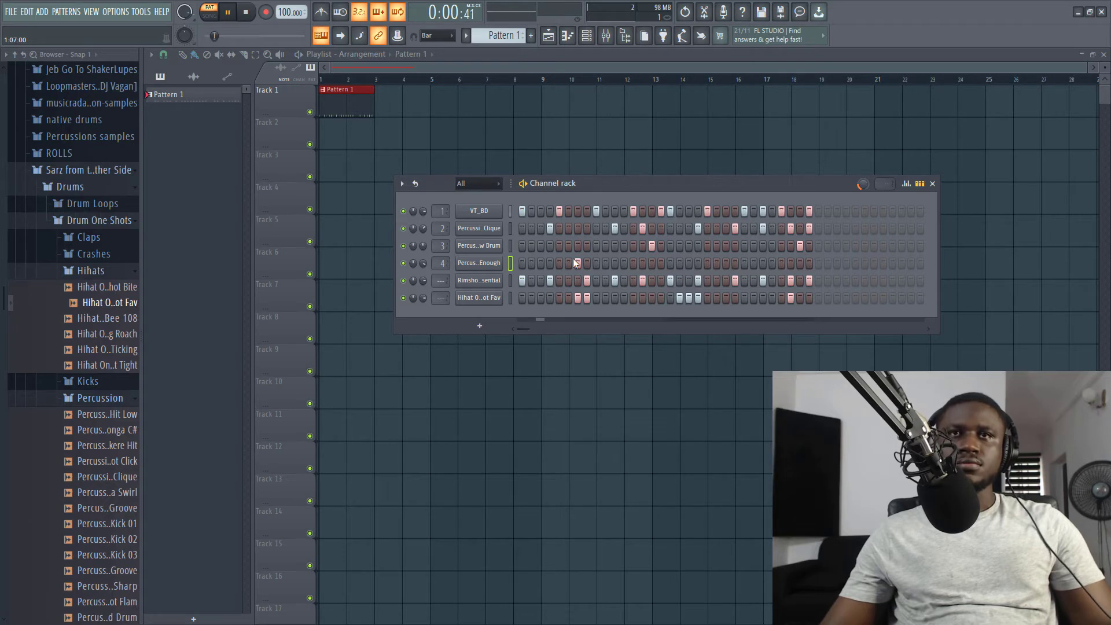
left_click(653, 264)
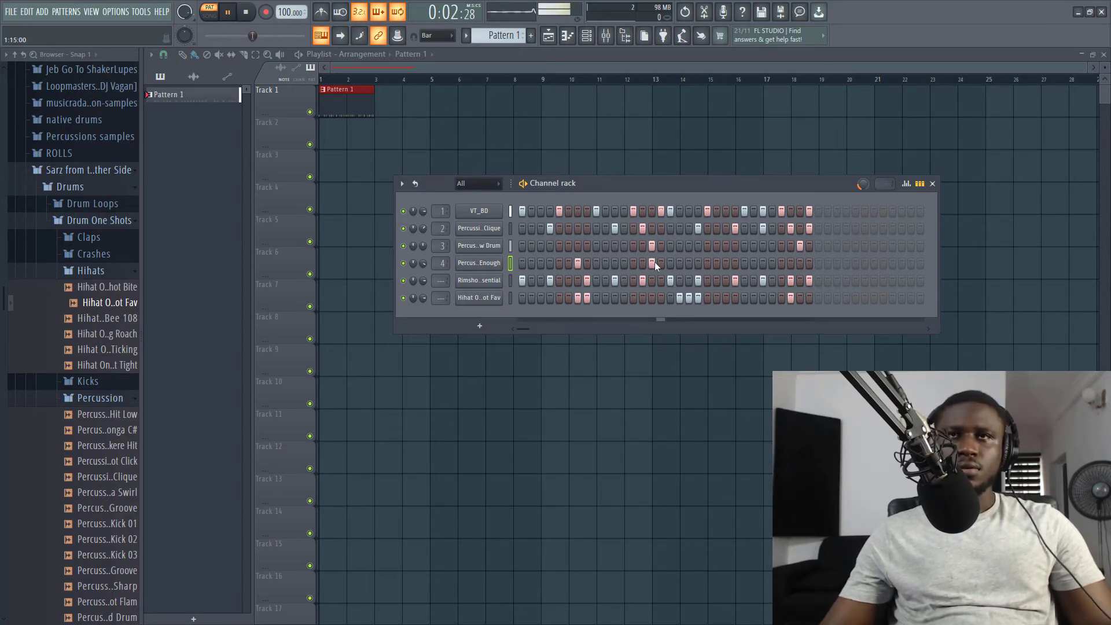
left_click(724, 265)
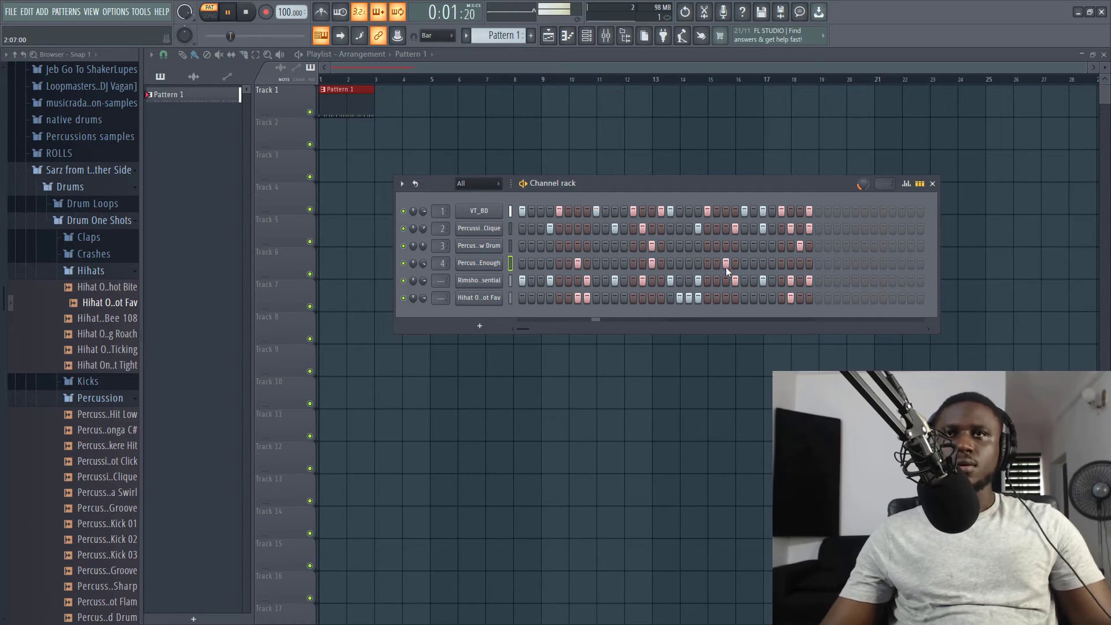
left_click(800, 264)
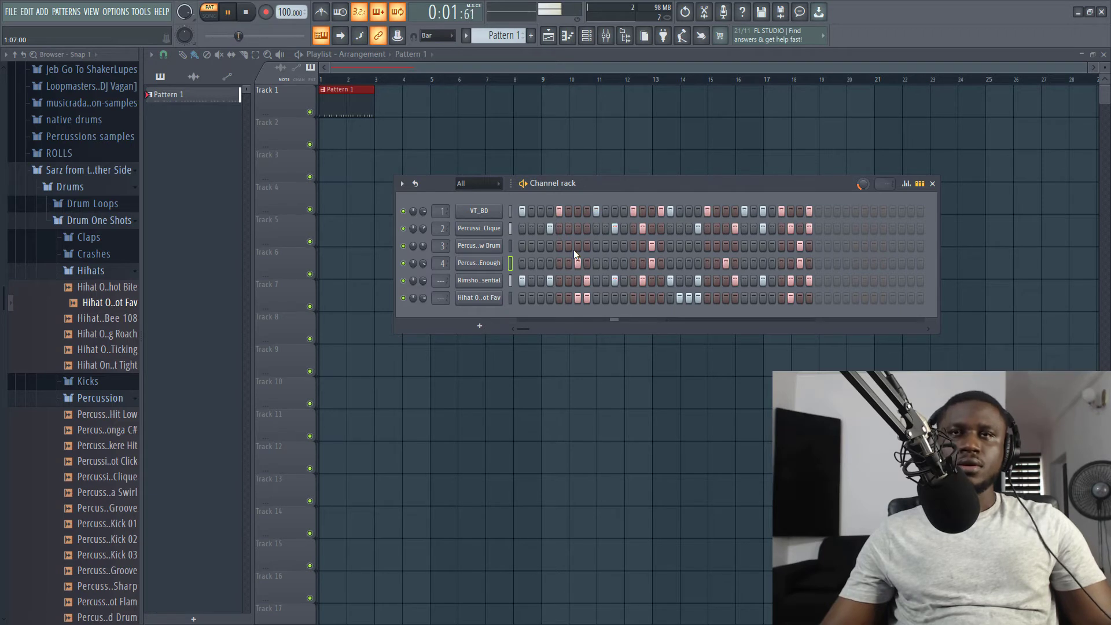
key("space")
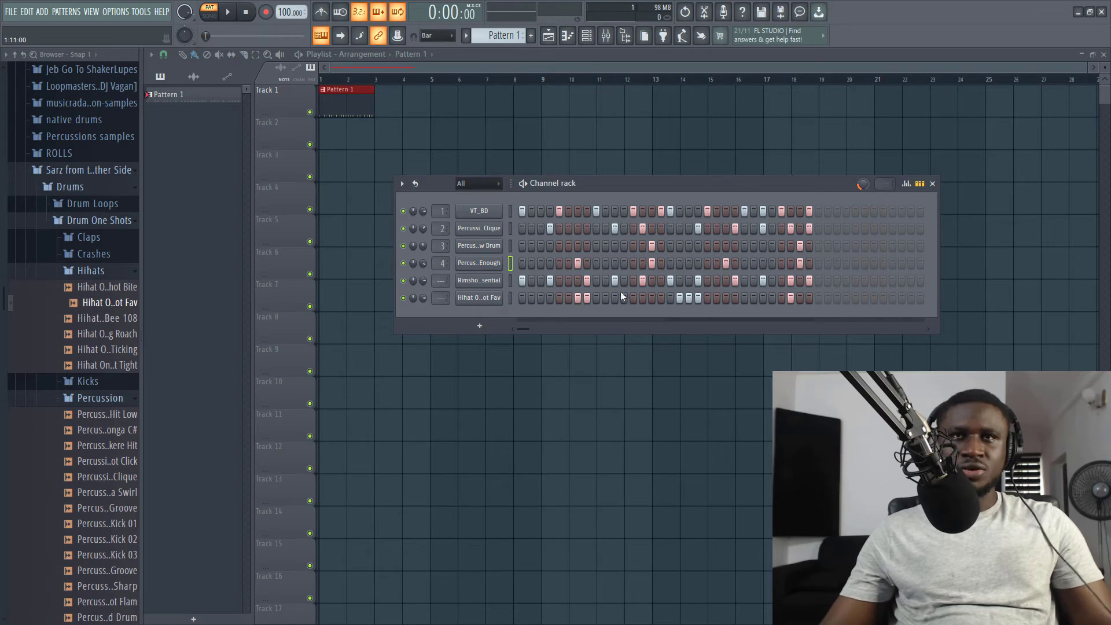
key("space")
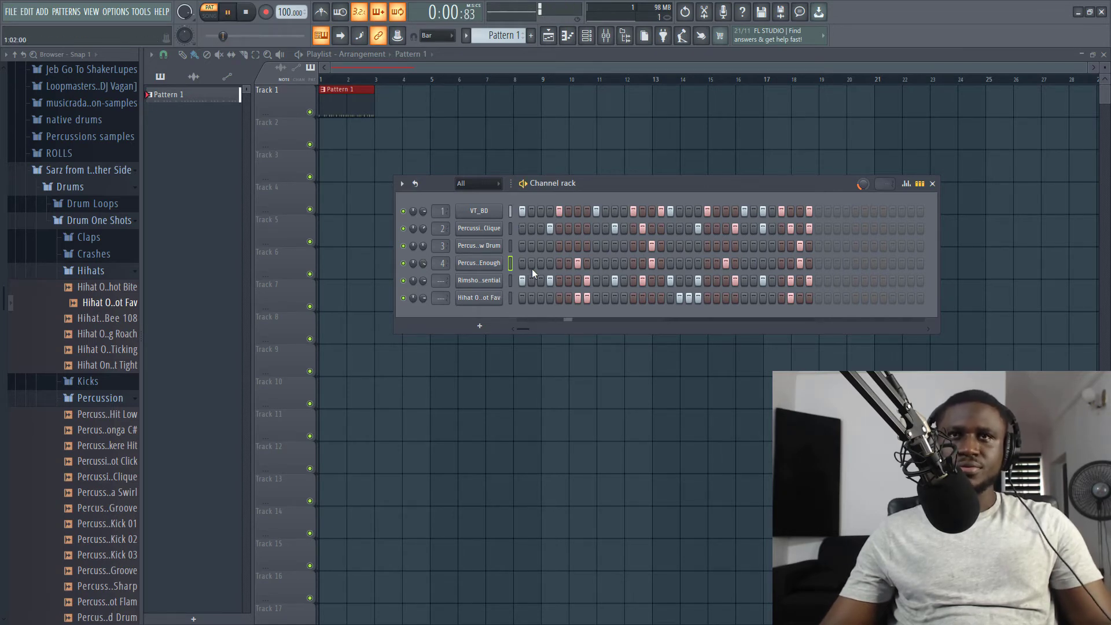
key("space")
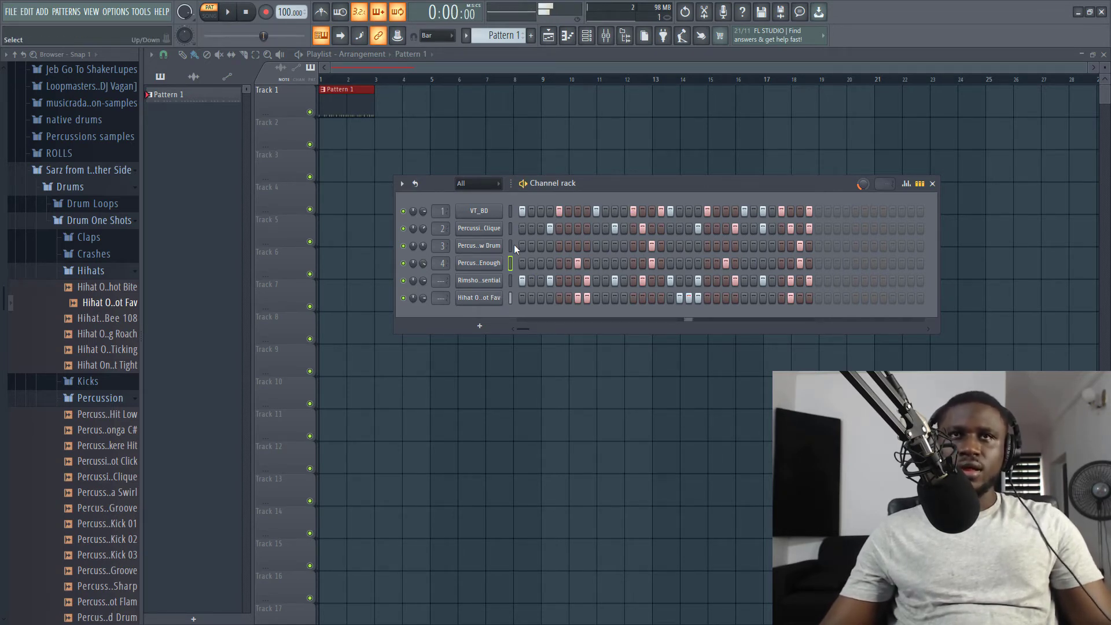
Collapse Hihats and Percussion, open PERCS > Jeb Go To ShakerLupes, and preview 93 SHAKER
left_click(511, 297)
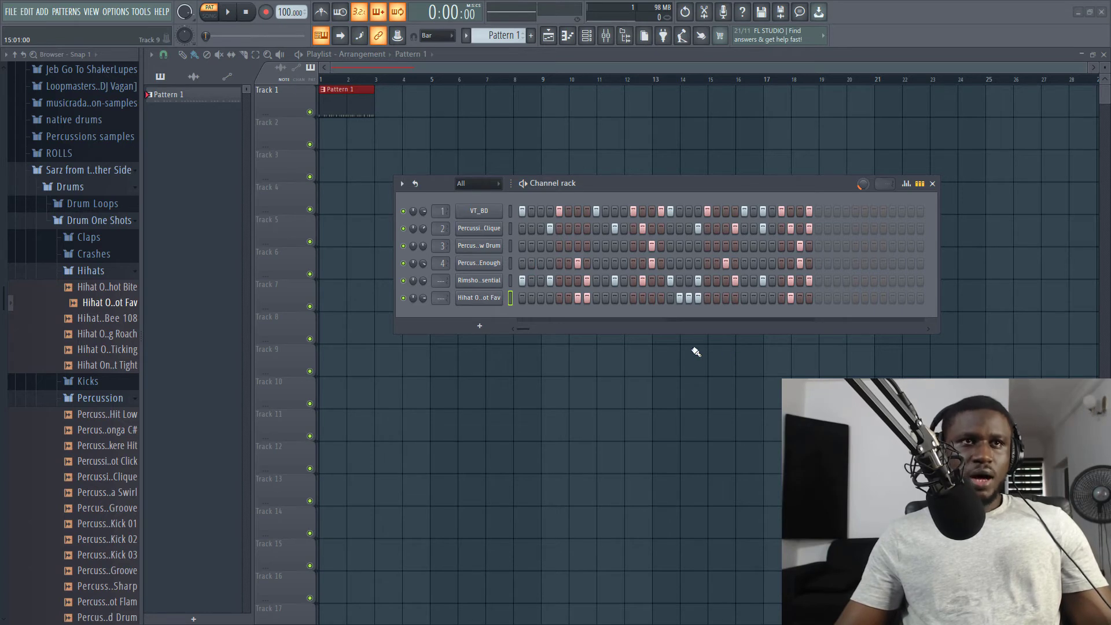
left_click(78, 272)
left_click(76, 304)
left_click(75, 320)
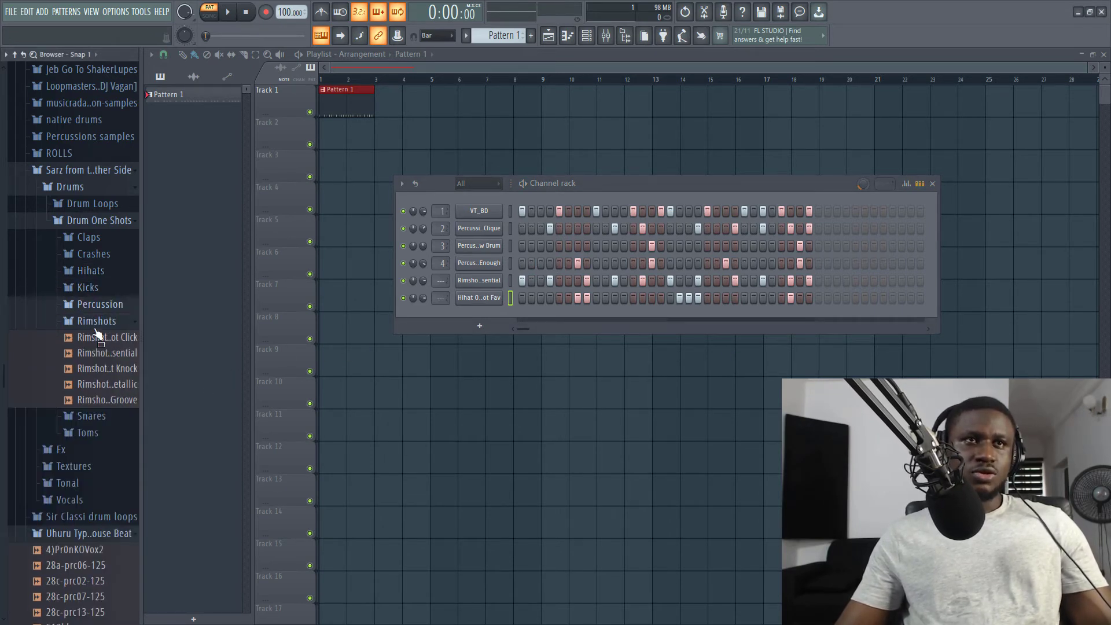
scroll(91, 489, "down", 3)
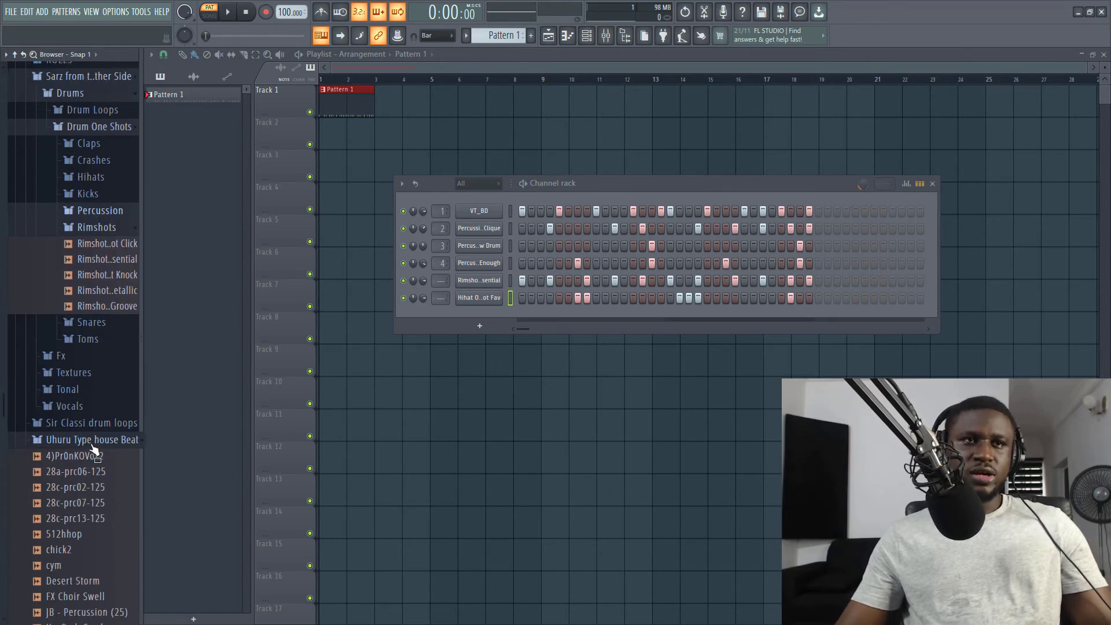
scroll(95, 451, "up", 6)
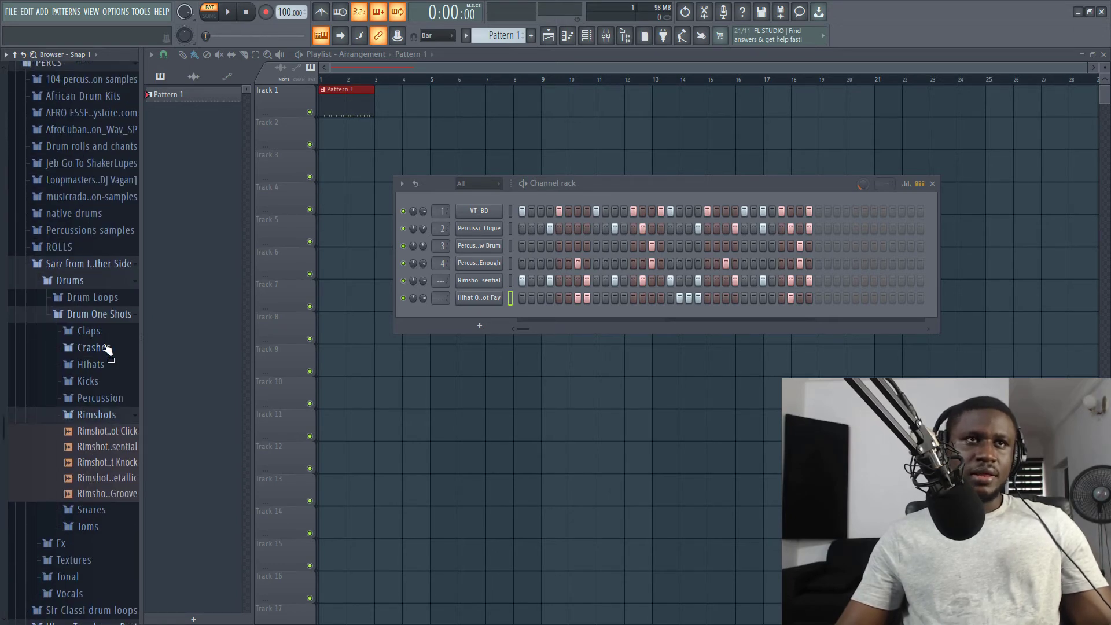
scroll(85, 378, "up", 9)
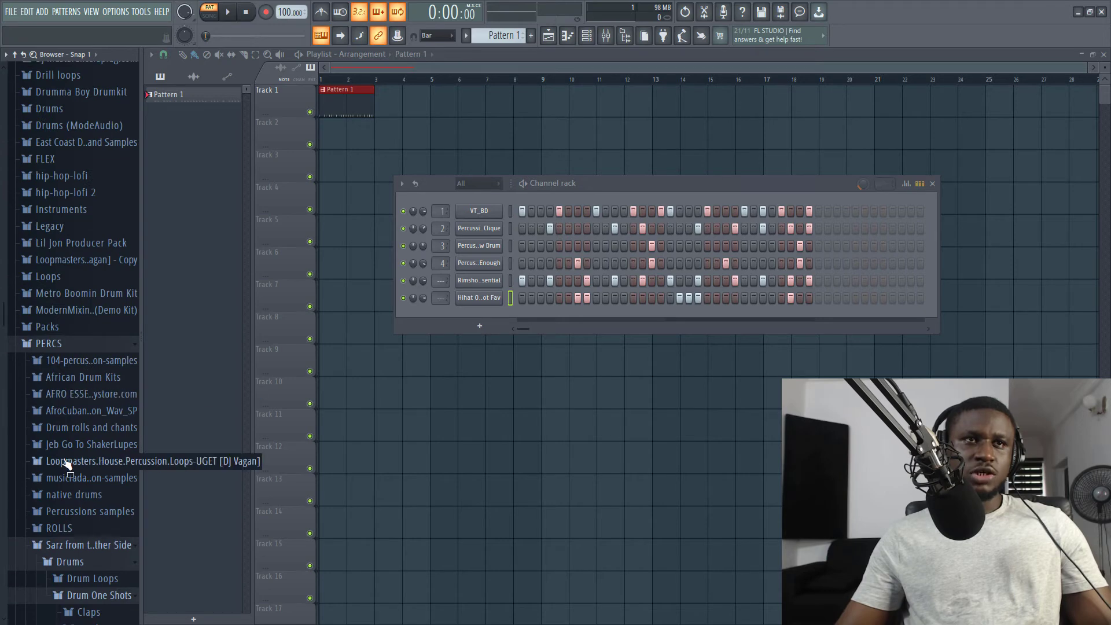
left_click(69, 444)
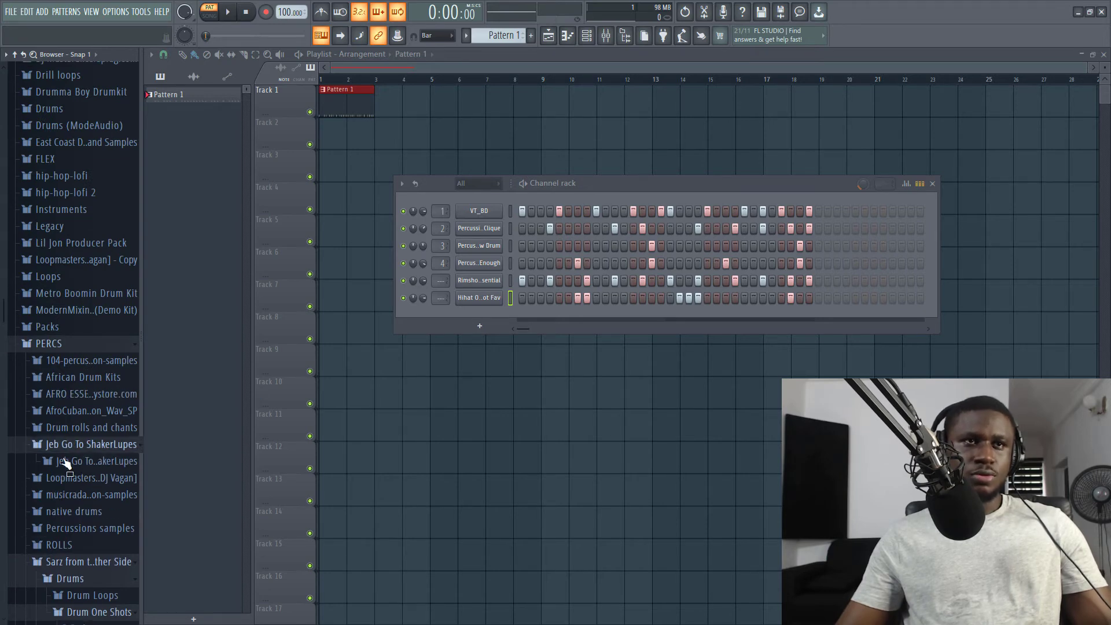
left_click(65, 461)
scroll(87, 361, "up", 6)
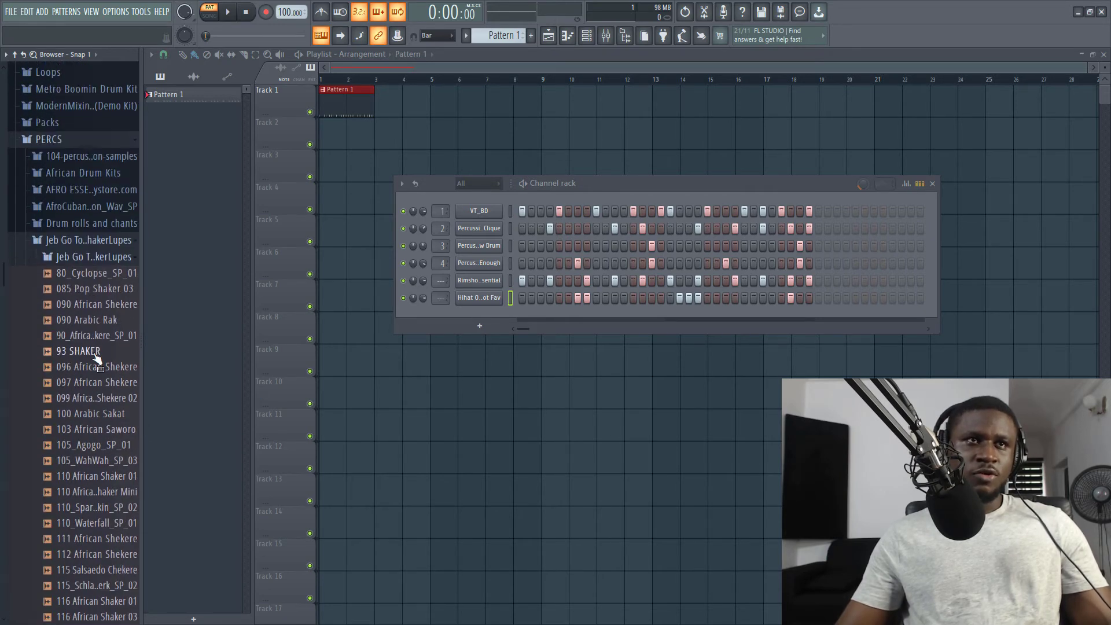
left_click(81, 352)
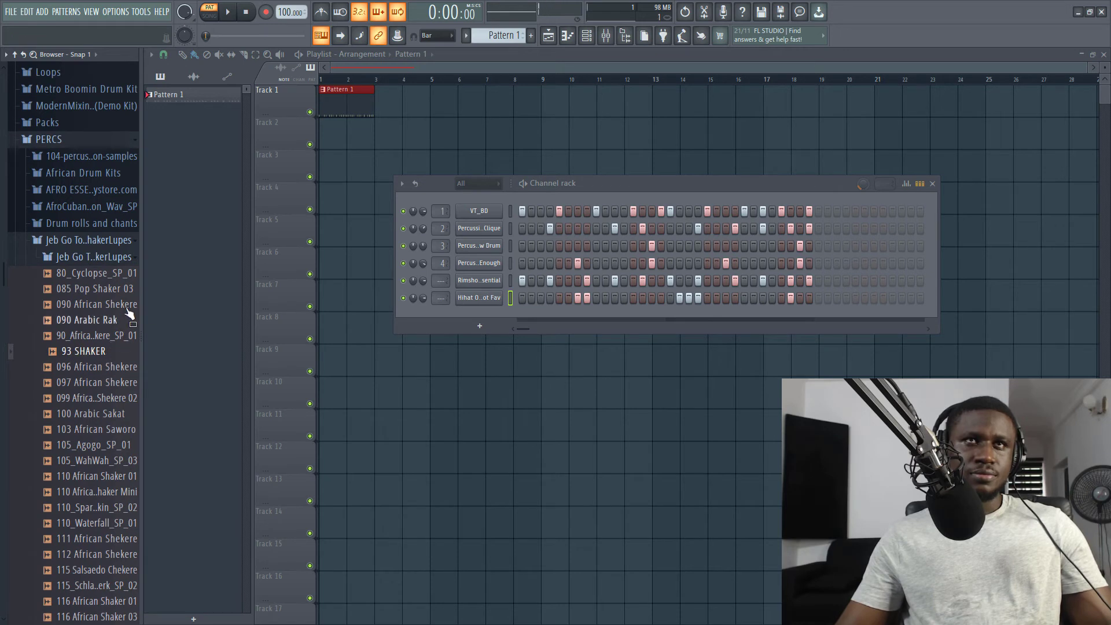
Place the 93 SHAKER sample on playlist Track 2 and play it back
left_click_drag(87, 351, 349, 136)
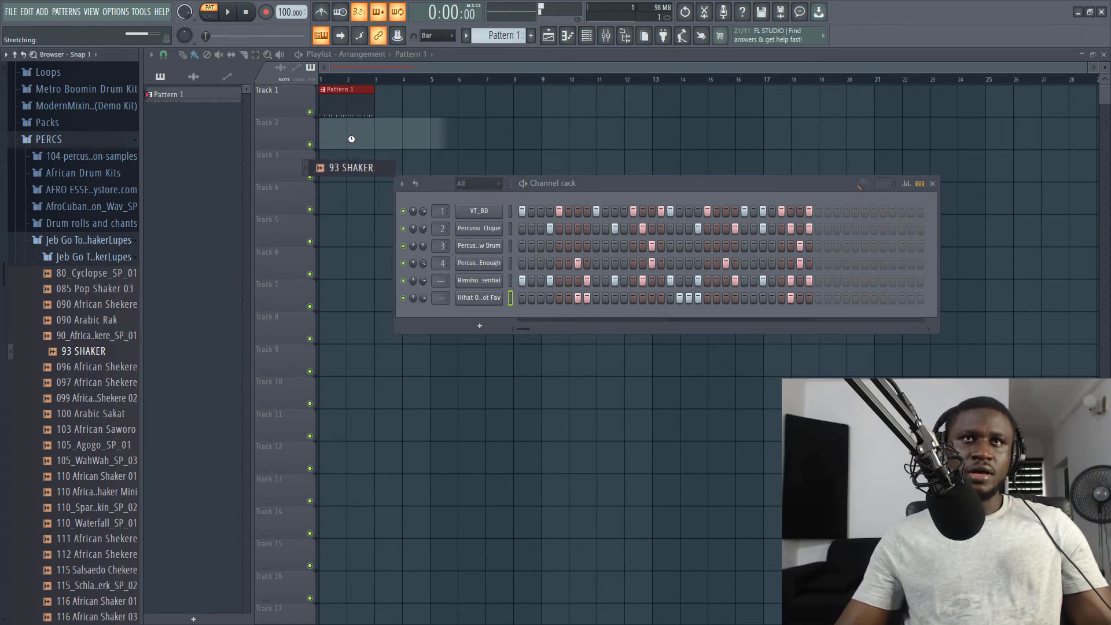
left_click(352, 139)
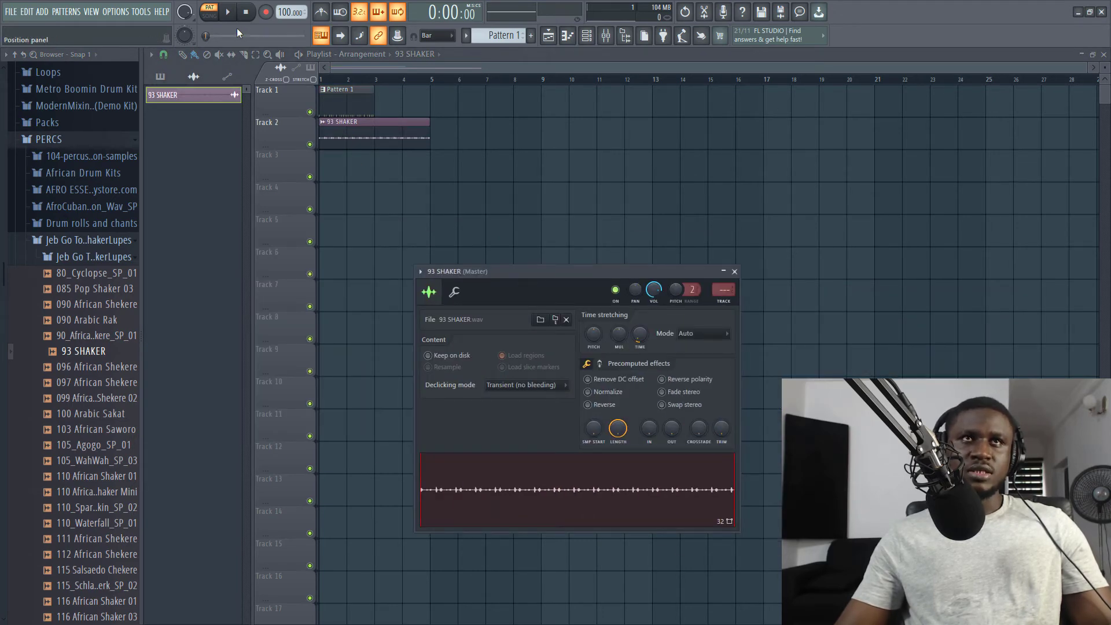
left_click(229, 13)
In Song mode, duplicate Pattern 1 with Ctrl+B so drums and shaker fill four bars
left_click(209, 16)
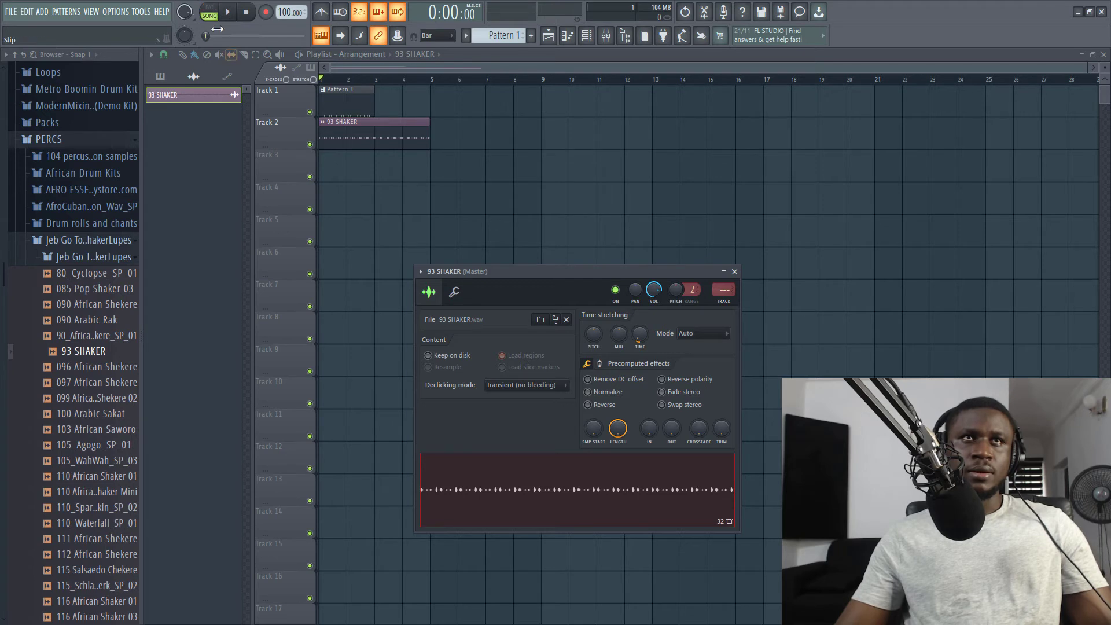
key("space")
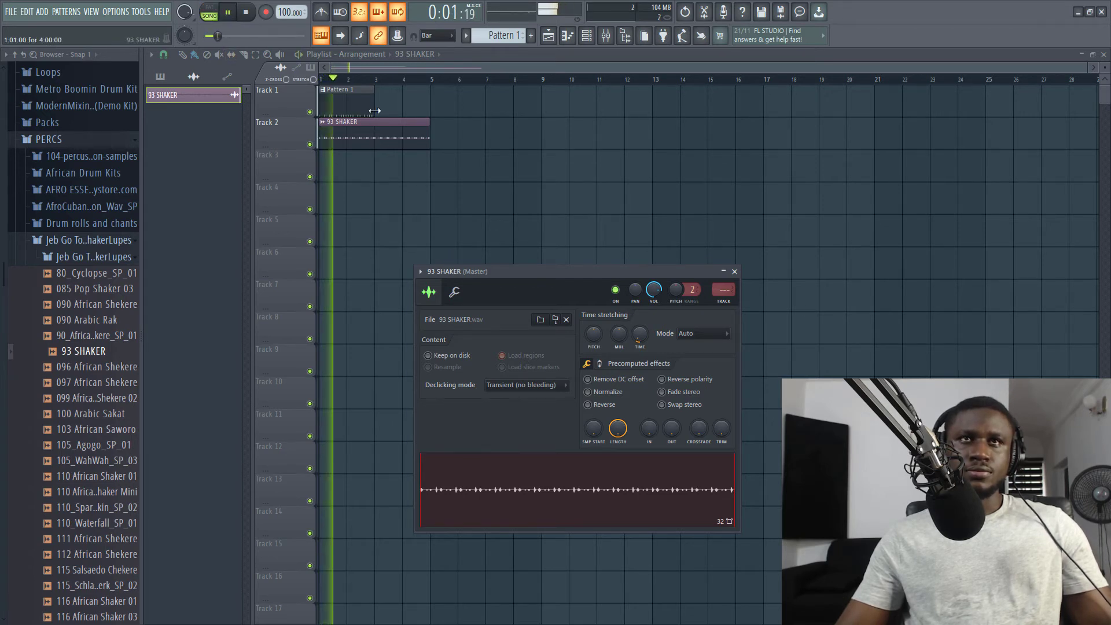
left_click(335, 108)
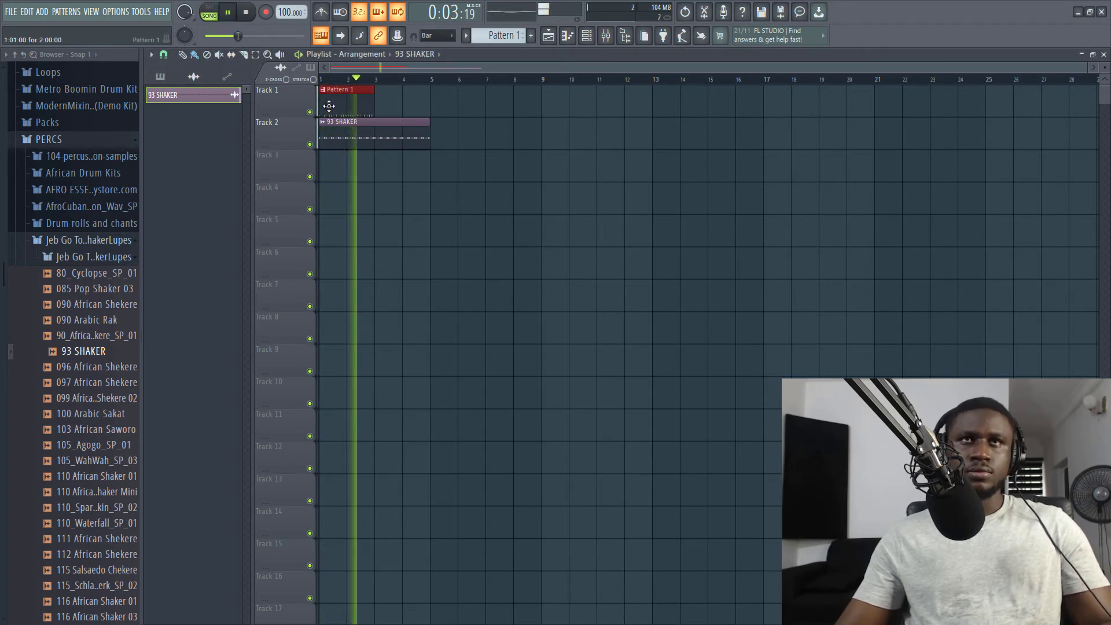
key("ctrl+b")
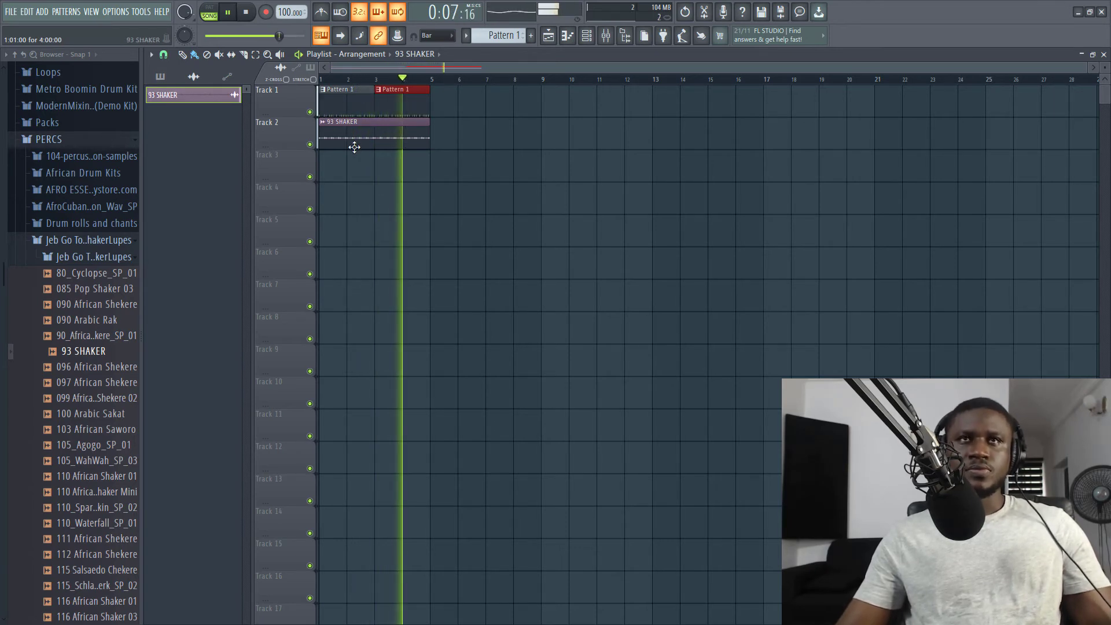
key("space")
double_click(370, 137)
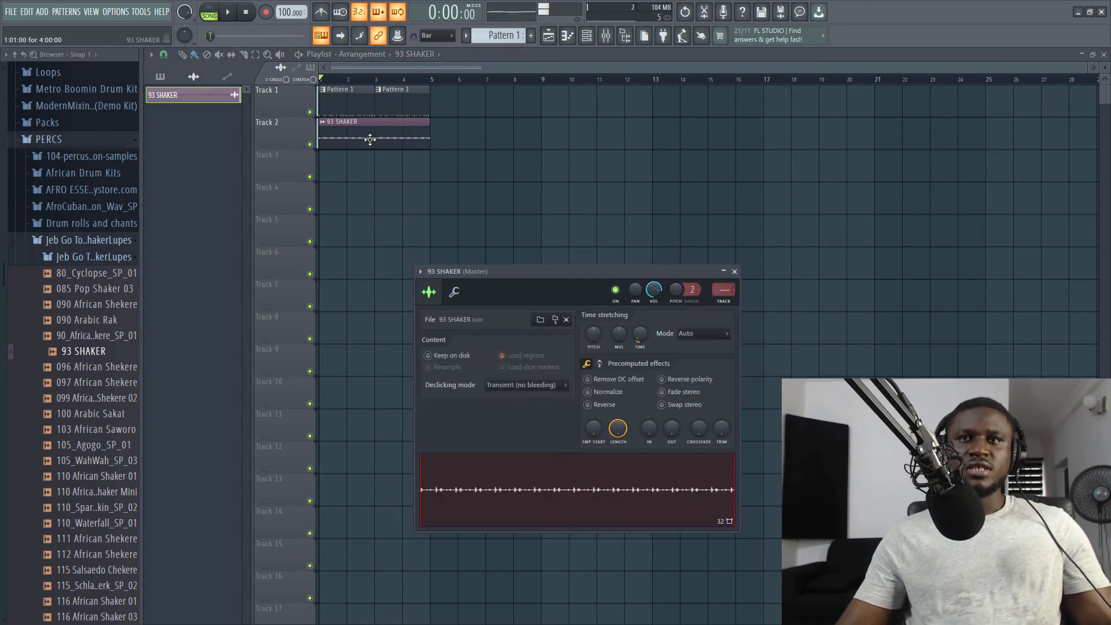
left_click(587, 35)
Set the Channel rack filter to All and play the full groove
left_click(490, 192)
left_click(478, 193)
key("space")
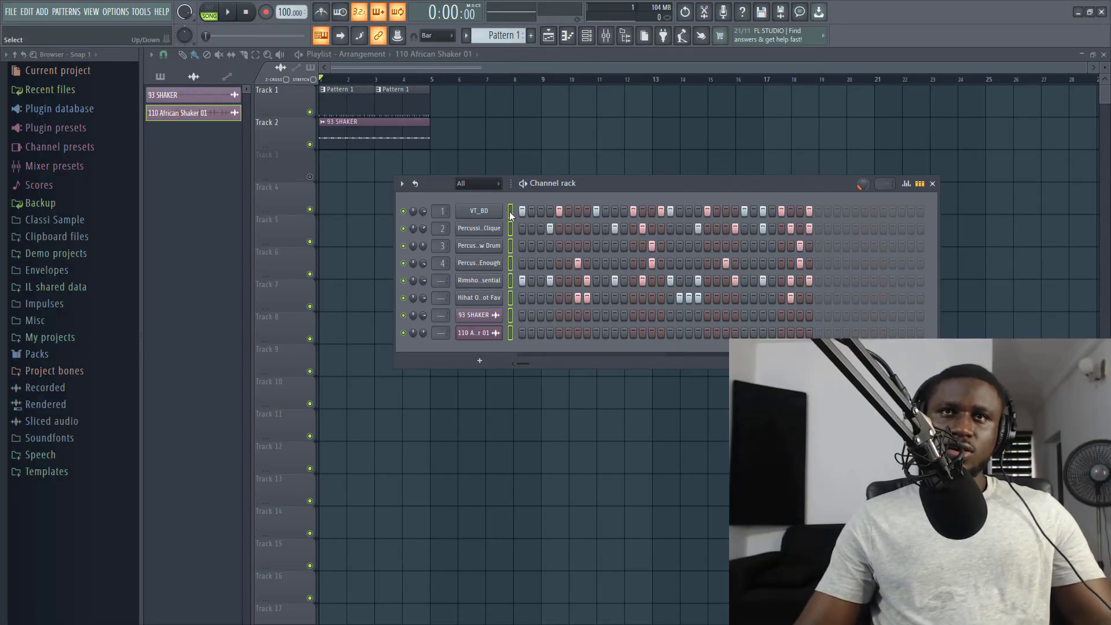
Route each channel to its own named mixer insert with Ctrl+L and check the meters
key("F9")
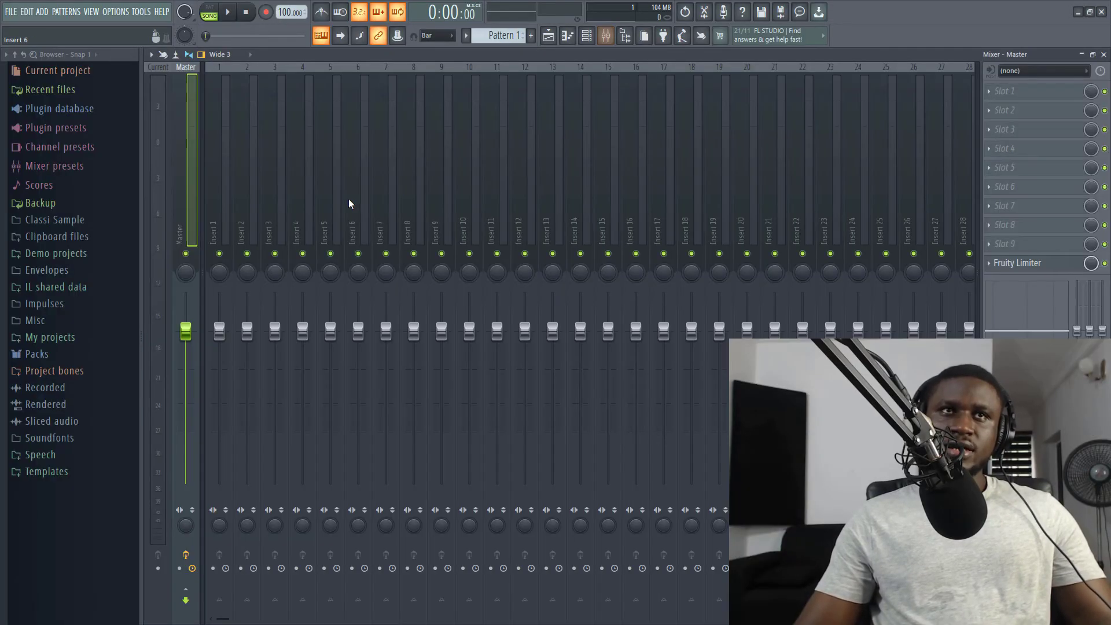
left_click(217, 211)
key("ctrl+l")
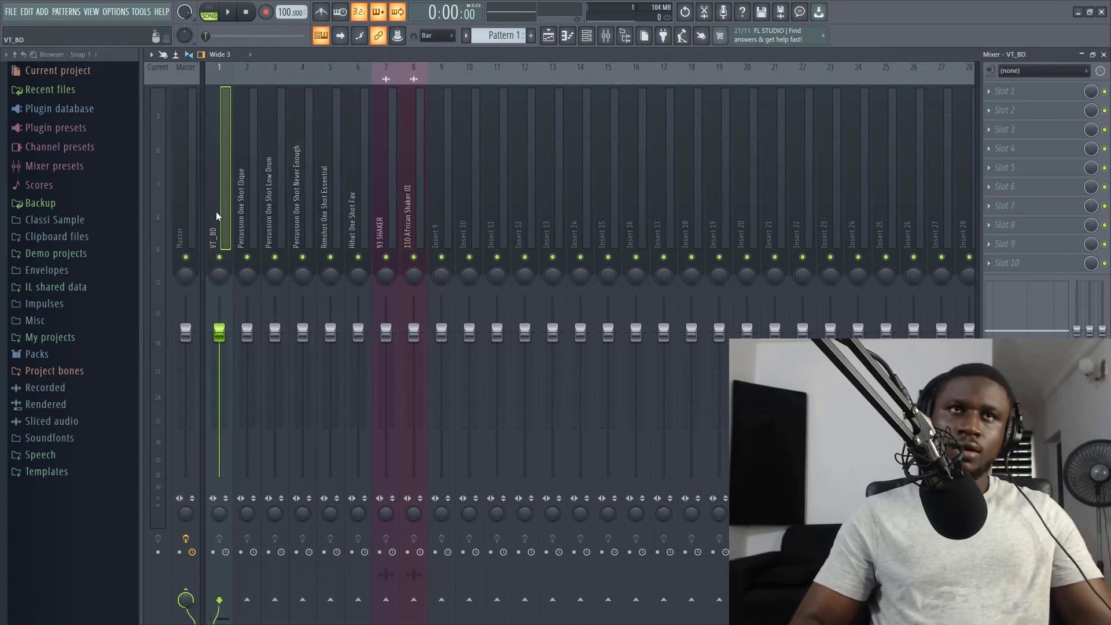
key("space")
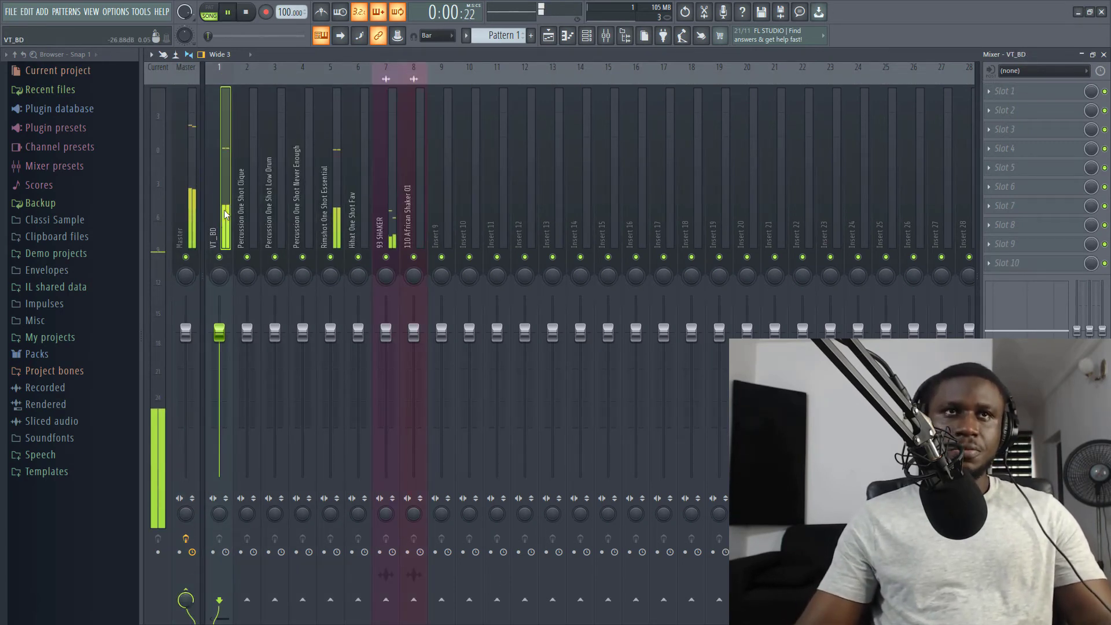
key("space")
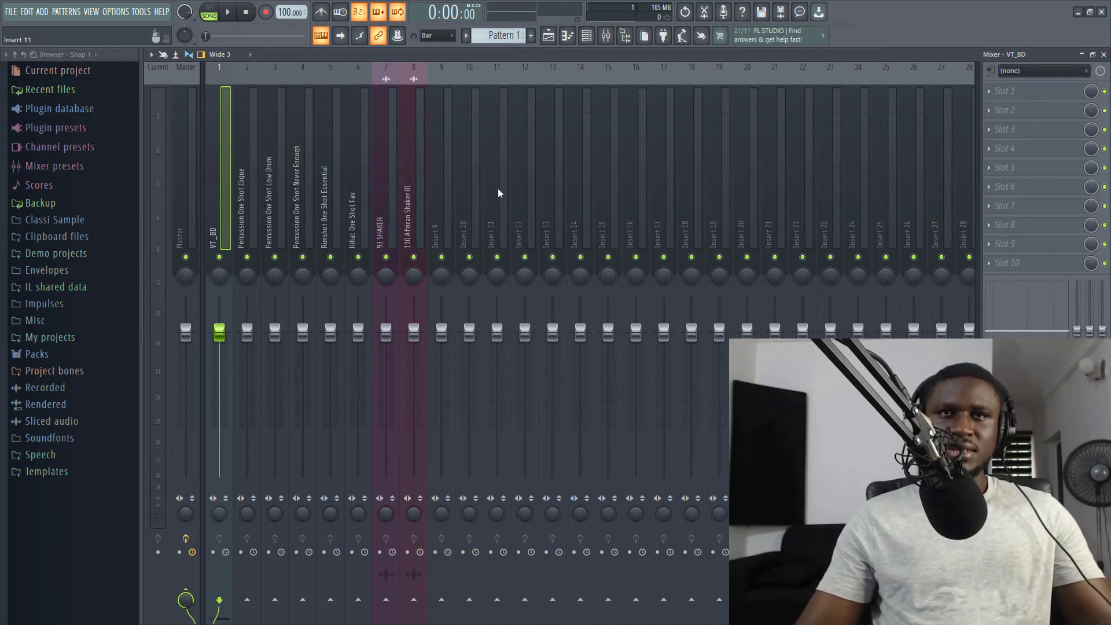
key("space")
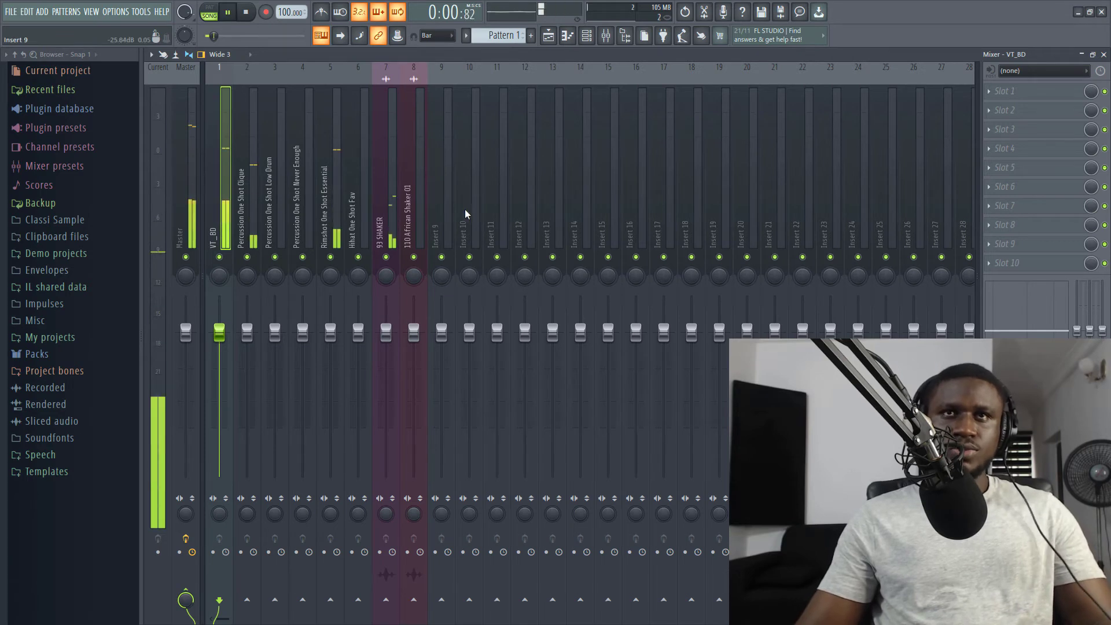
key("space")
Group inserts 1–10 into a submix named 'drums' and select the drums master track
left_click_drag(478, 218, 251, 230)
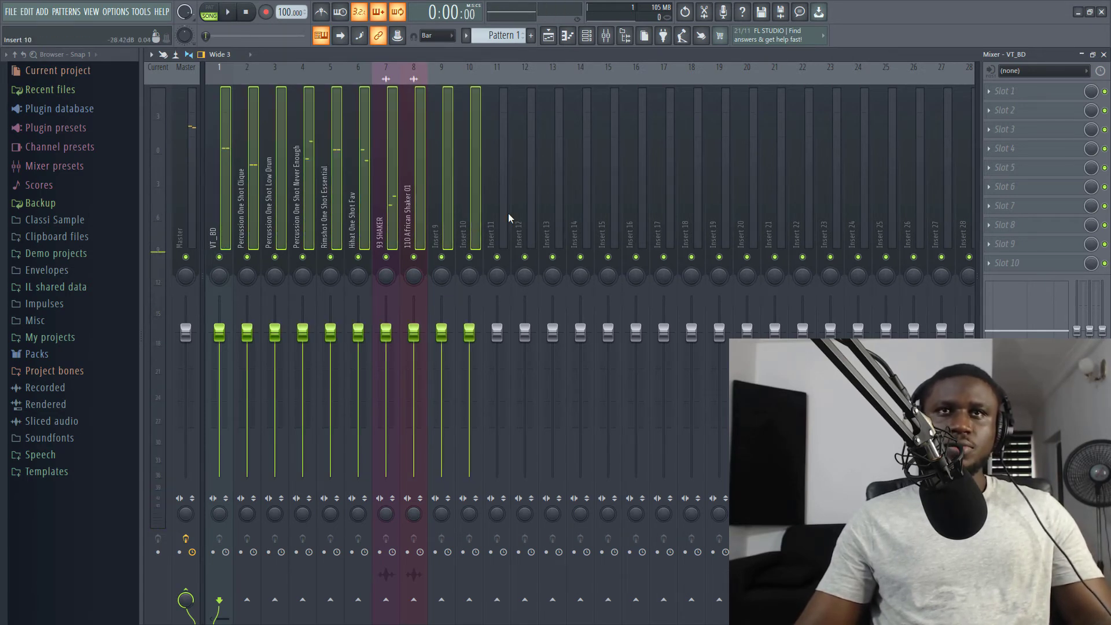
right_click(459, 208)
mouse_move(553, 195)
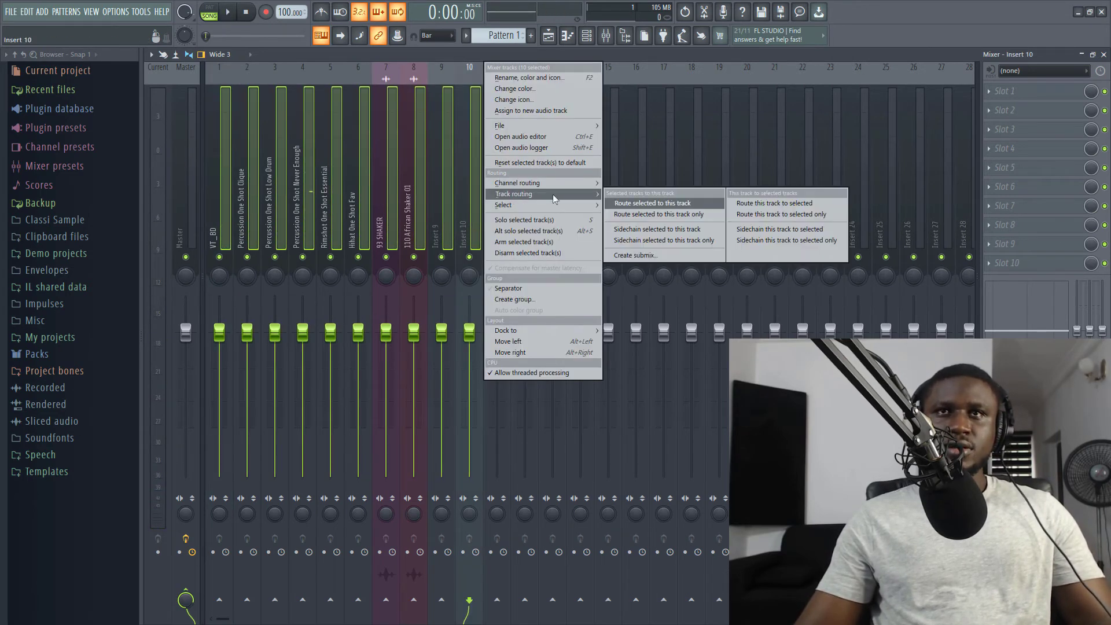
left_click(659, 257)
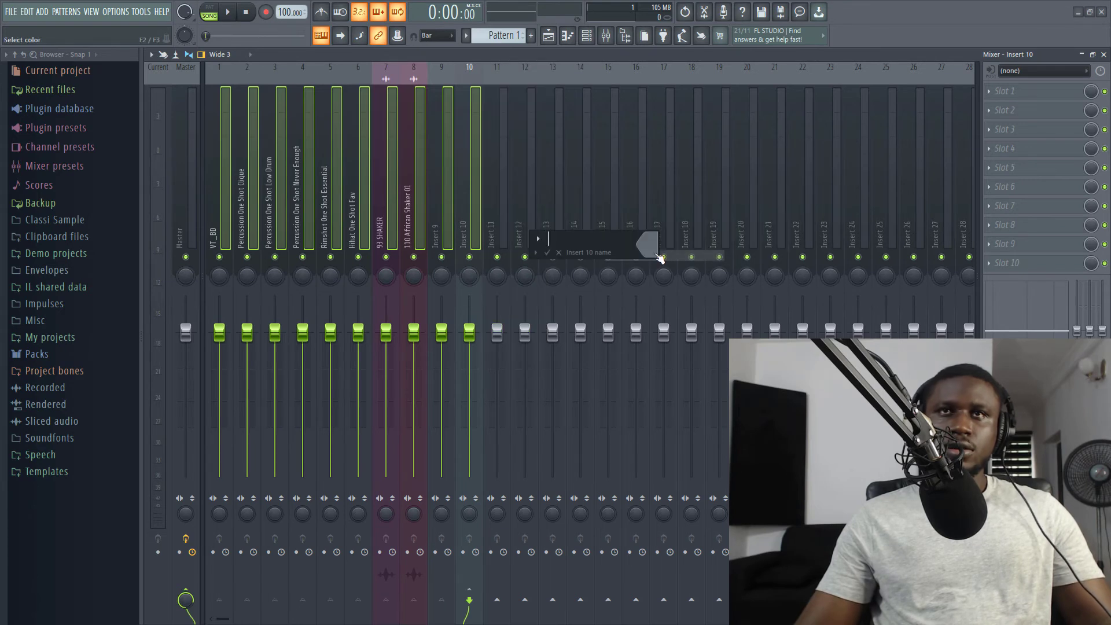
type("drums")
key("Return")
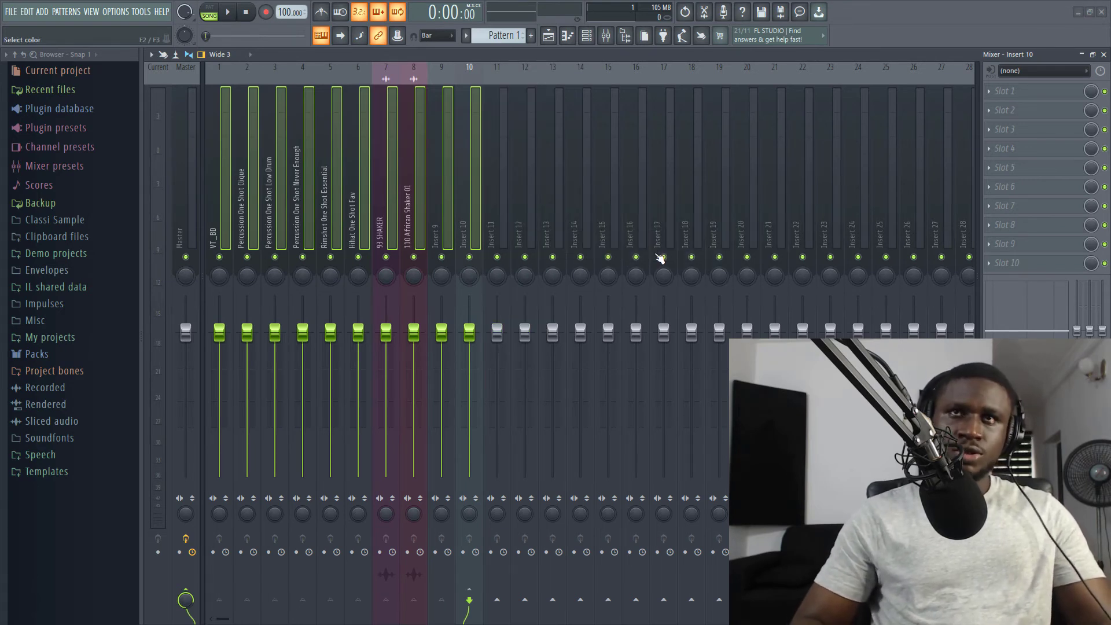
left_click(410, 208)
left_click(460, 193)
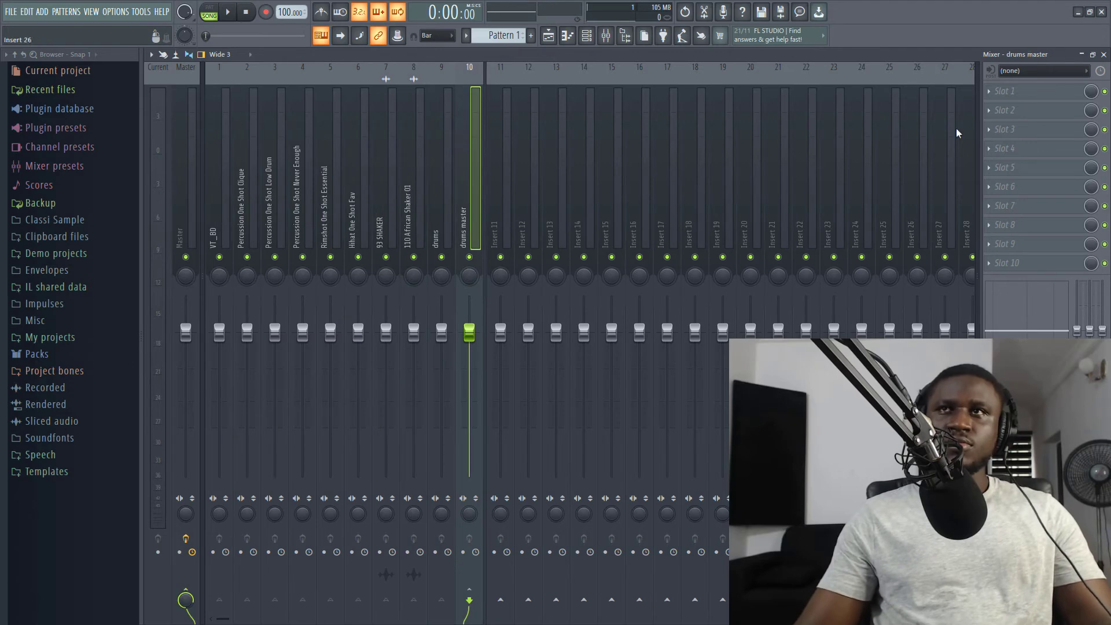
Load Voxengo Crunchessor into slot 1 of drums master and apply its Factory ROM Drum Snap preset
left_click(1014, 94)
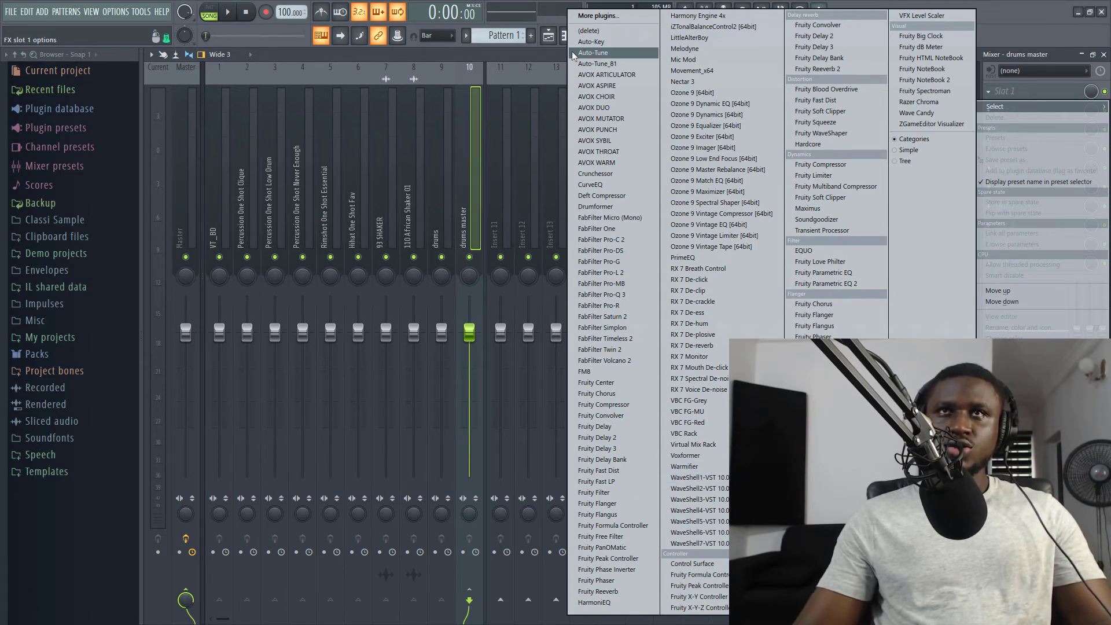
left_click(604, 175)
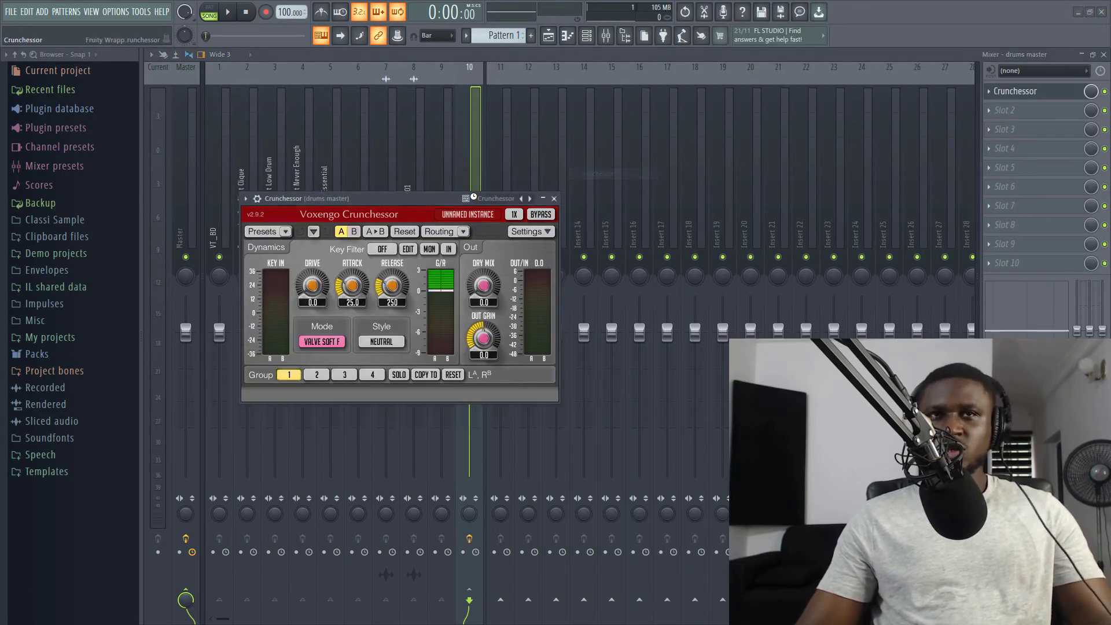
left_click_drag(449, 196, 757, 198)
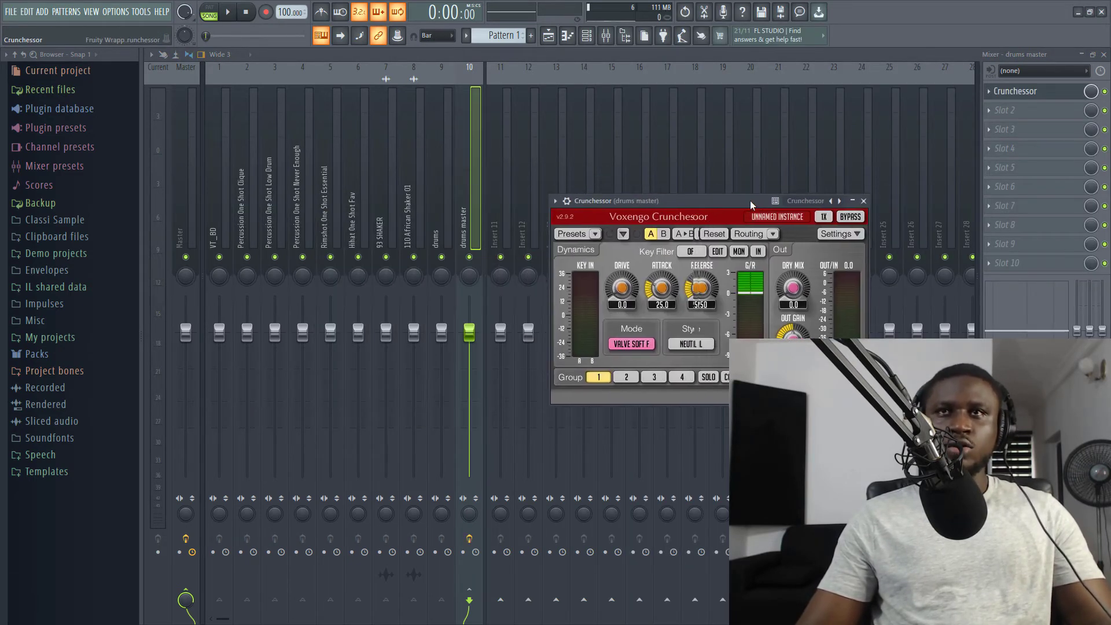
left_click(594, 234)
left_click(594, 234)
left_click(593, 234)
mouse_move(594, 255)
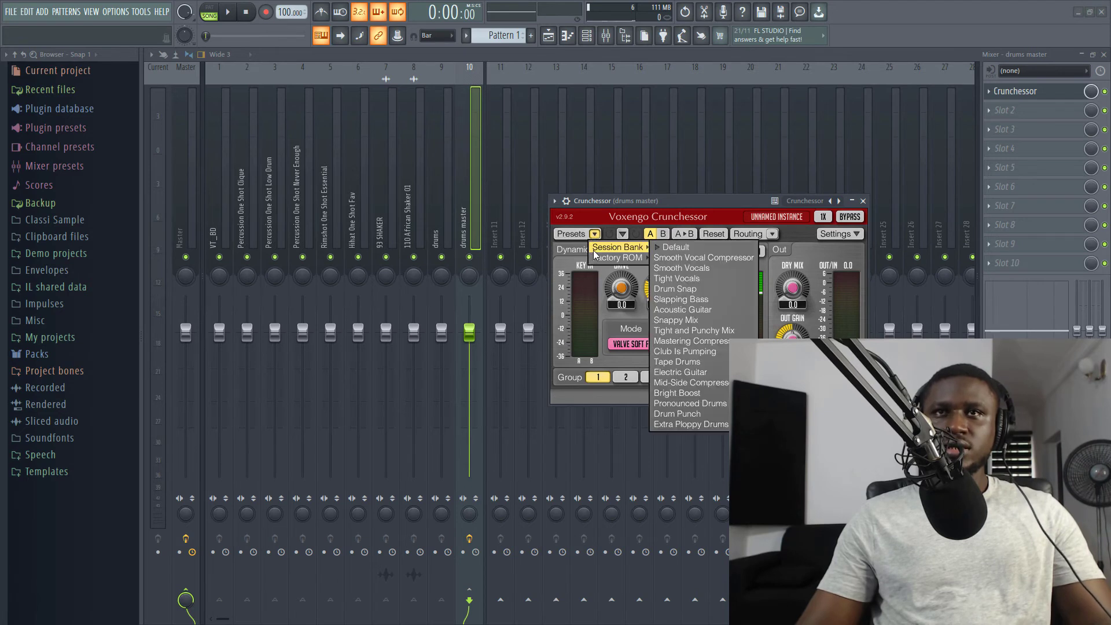
left_click(686, 299)
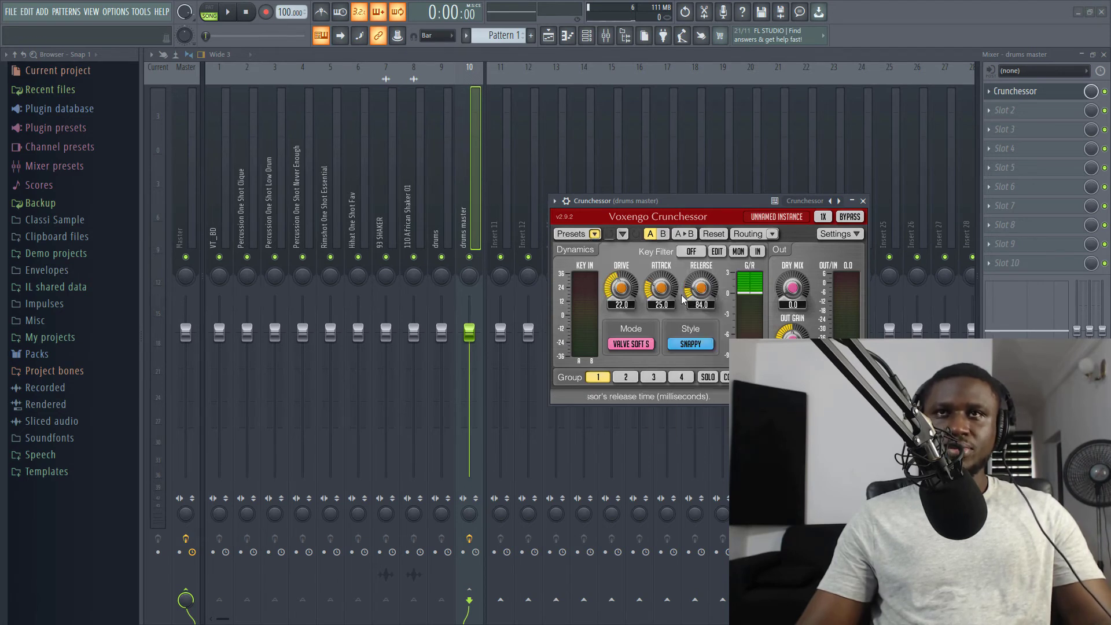
Audition the compressed drum loop and close the Crunchessor window
key("space")
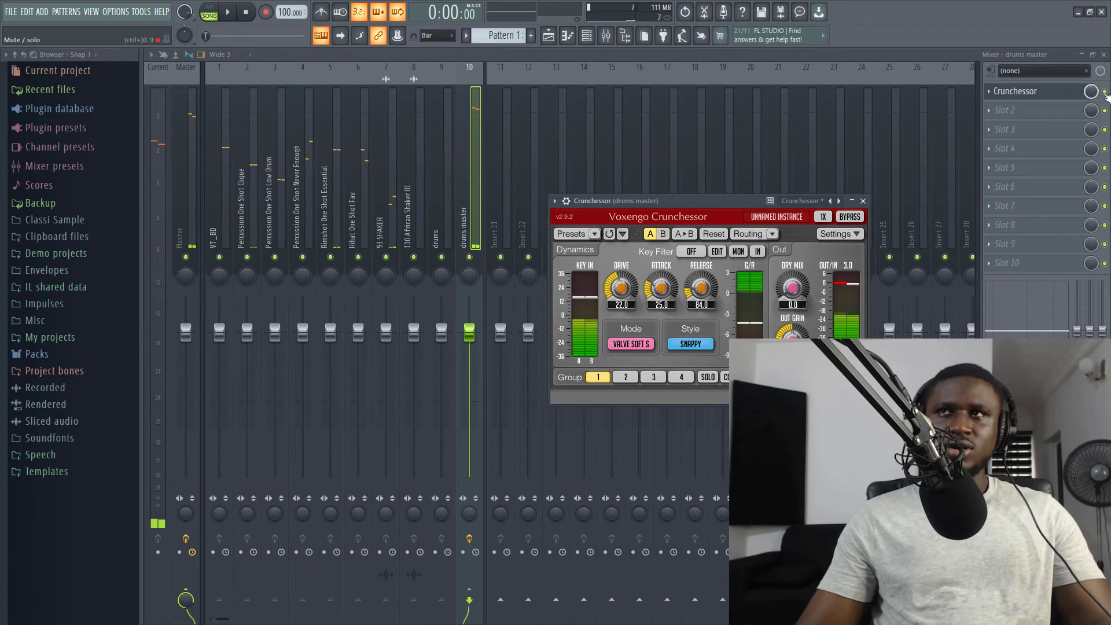
left_click(863, 201)
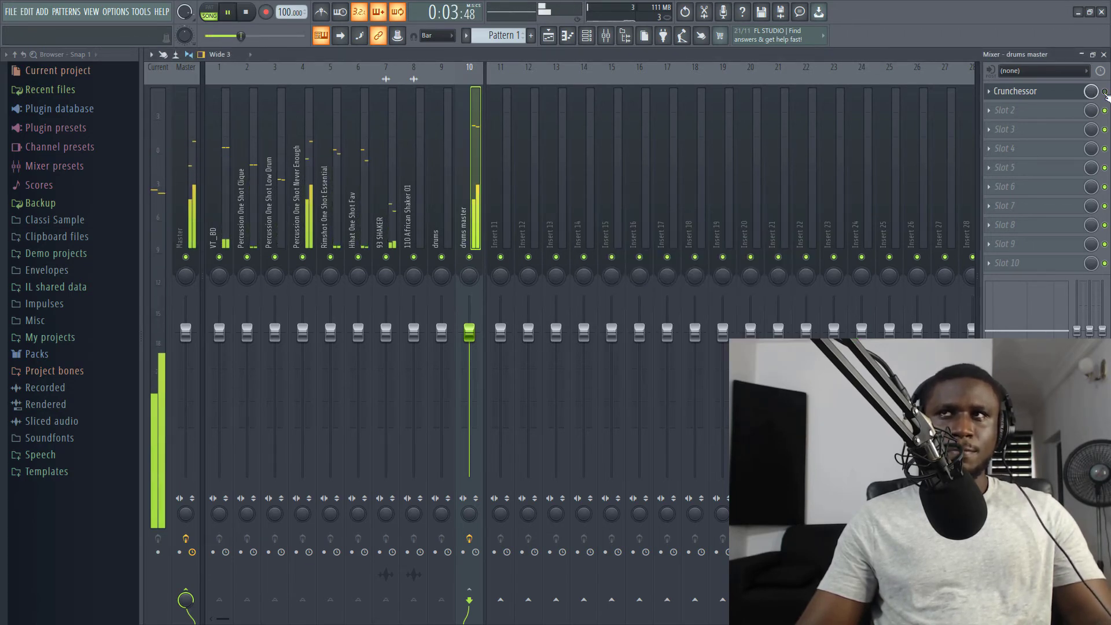
key("space")
key("space")
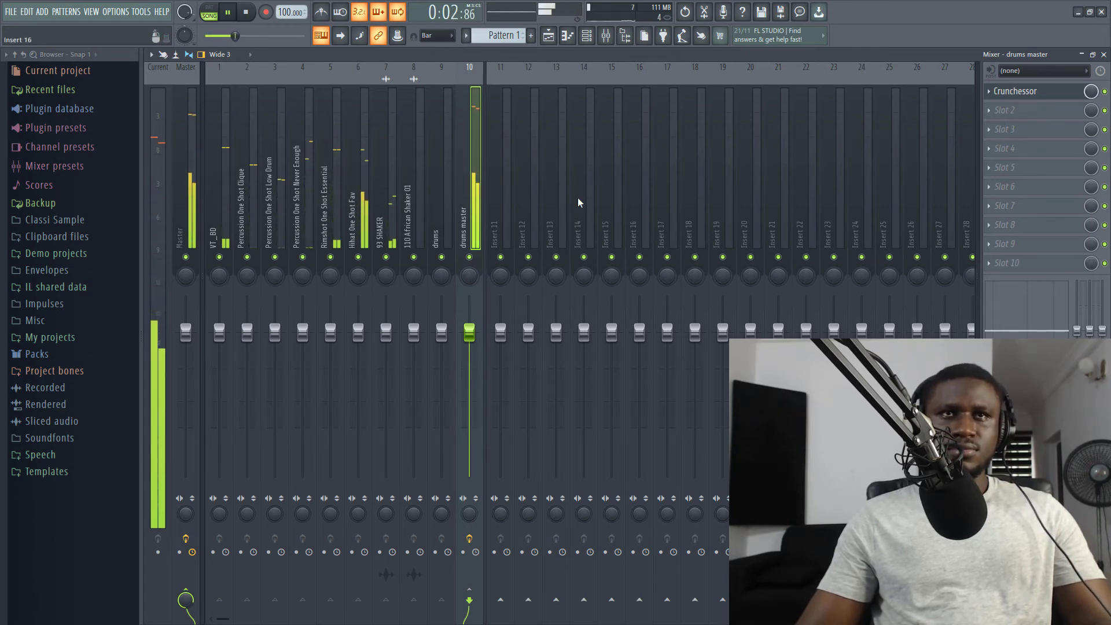
key("space")
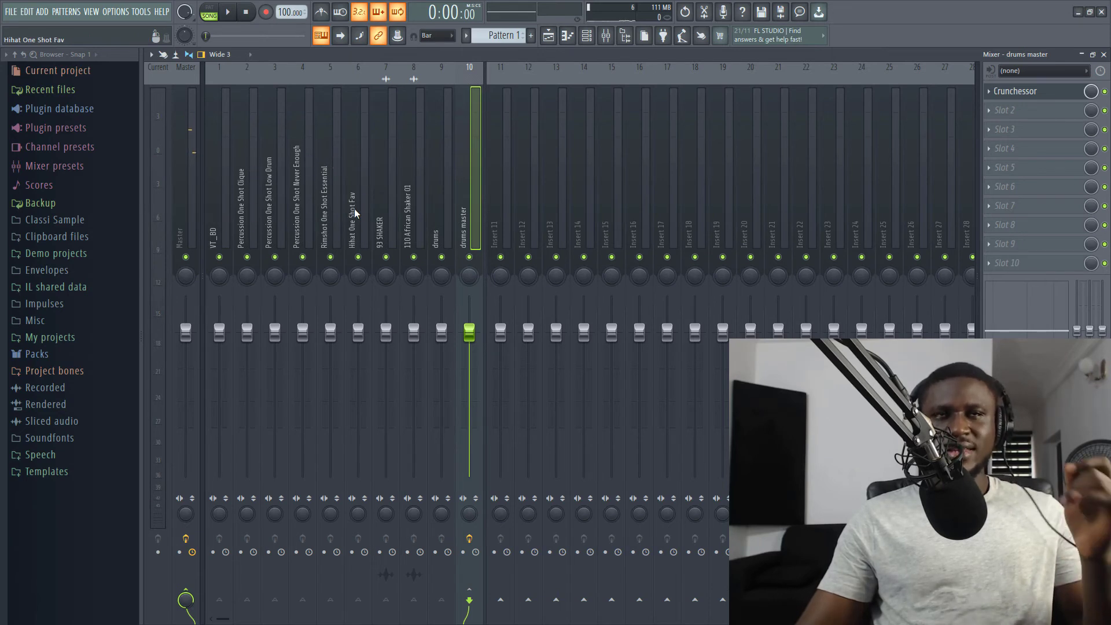
key("space")
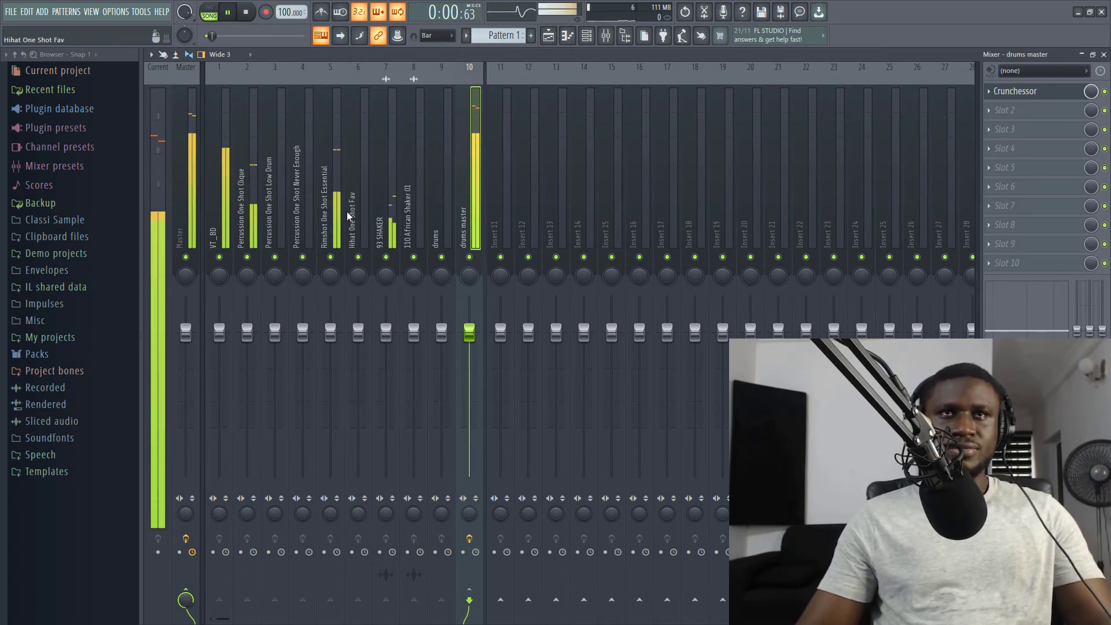
Turn the 93 SHAKER fader down slightly and mute/unmute Rimshot One Shot Essential to compare
left_click(392, 244)
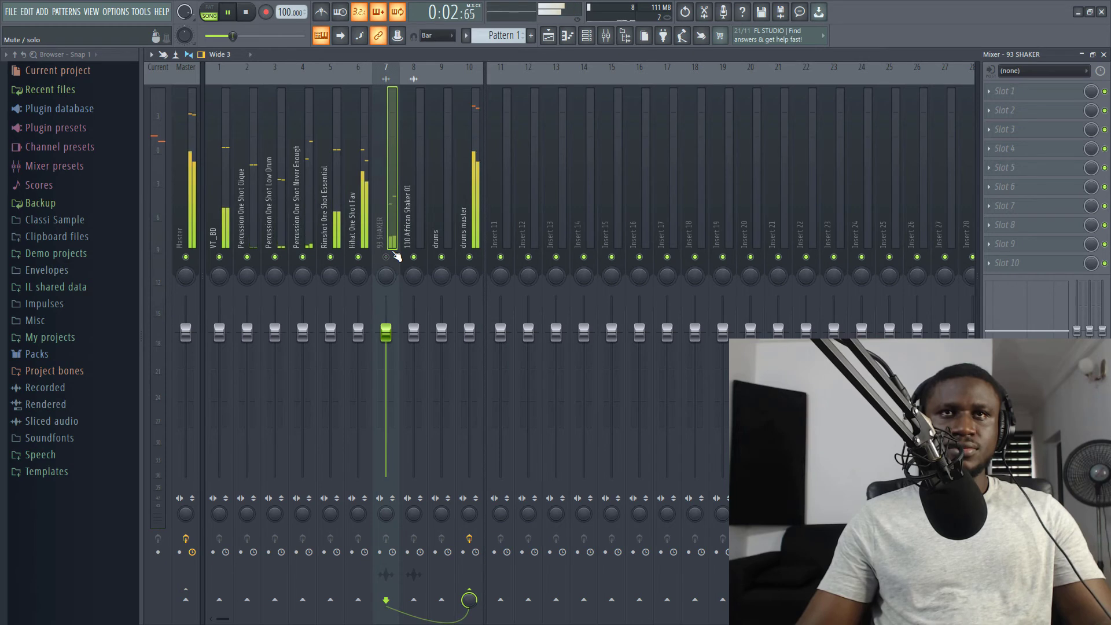
left_click_drag(385, 333, 386, 356)
key("space")
left_click(342, 254)
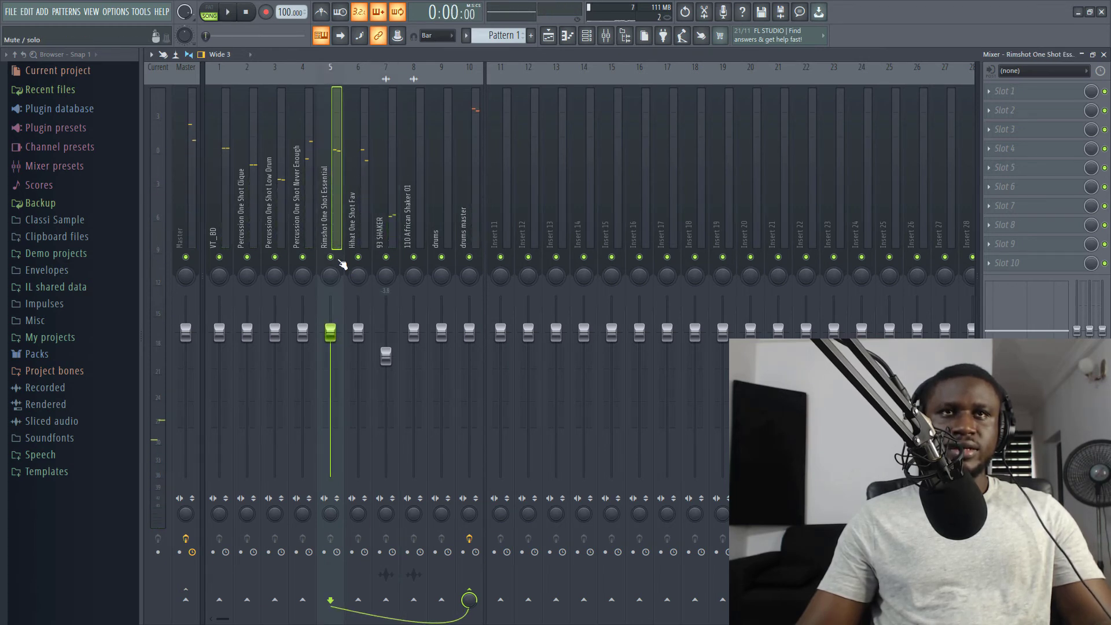
left_click(341, 261)
key("space")
left_click(341, 260)
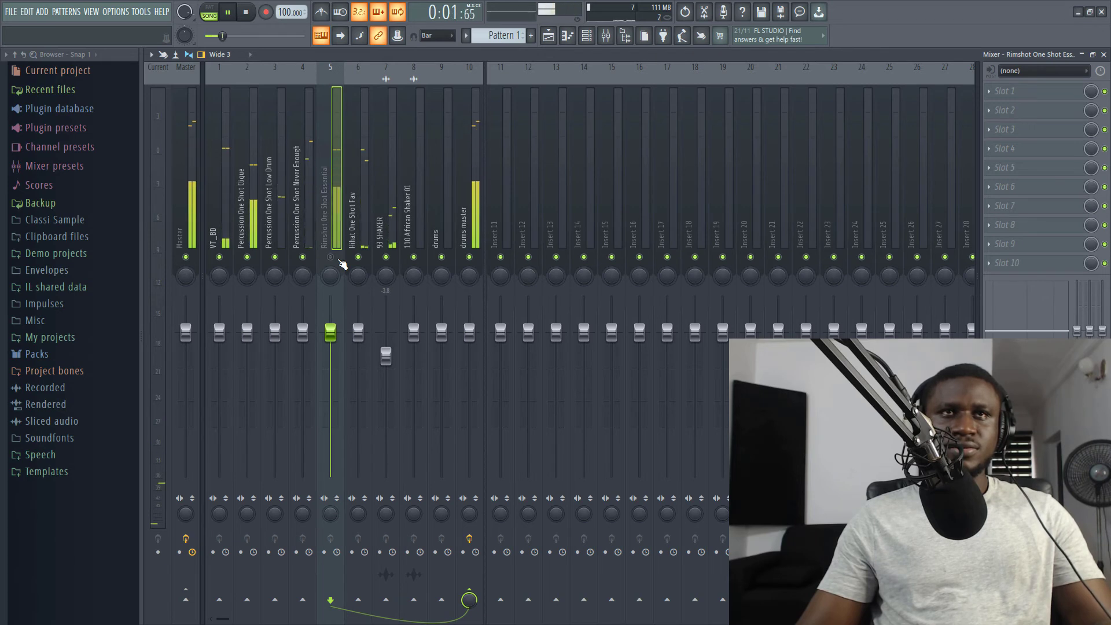
Lower the Rimshot One Shot Essential fader and the Percussion One Shot Clique fader to -5.7 dB
left_click(256, 243)
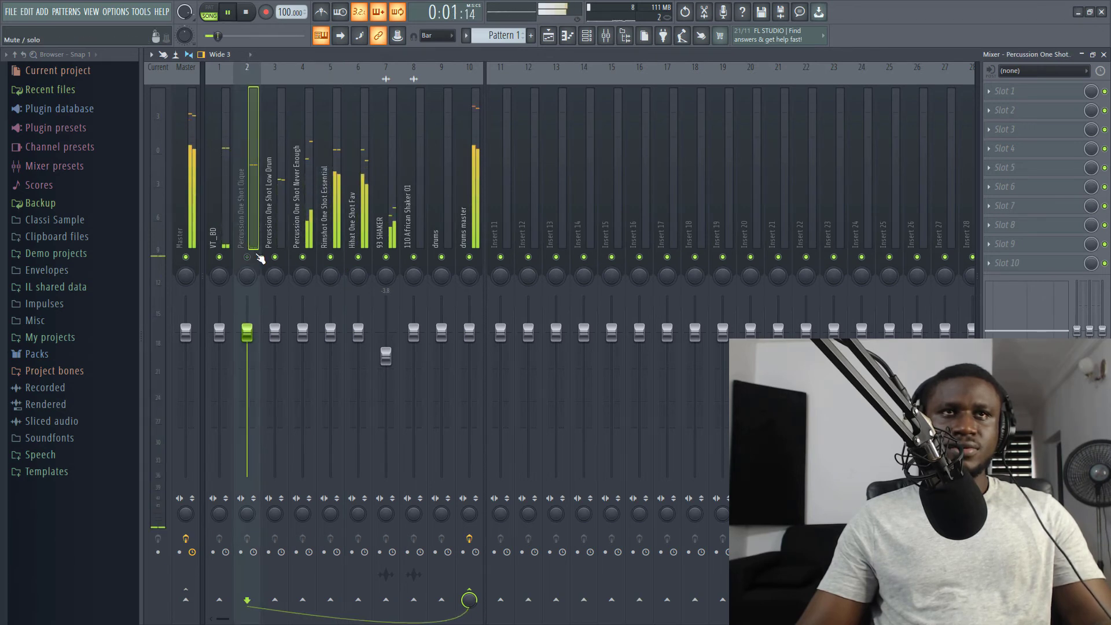
key("space")
left_click_drag(256, 309, 256, 318)
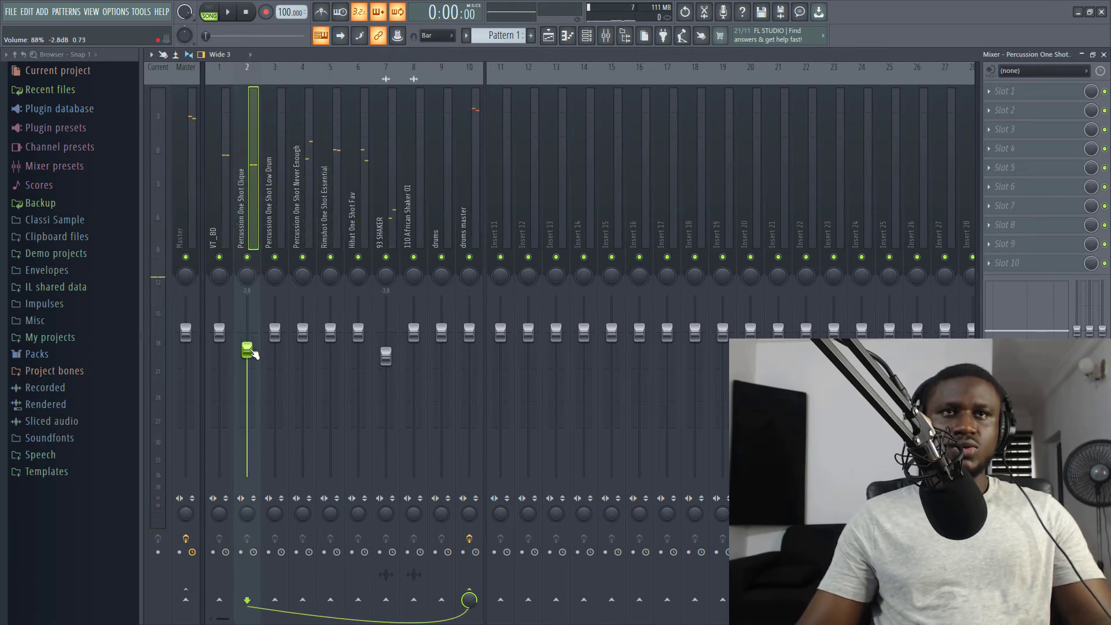
key("space")
left_click_drag(331, 331, 331, 347)
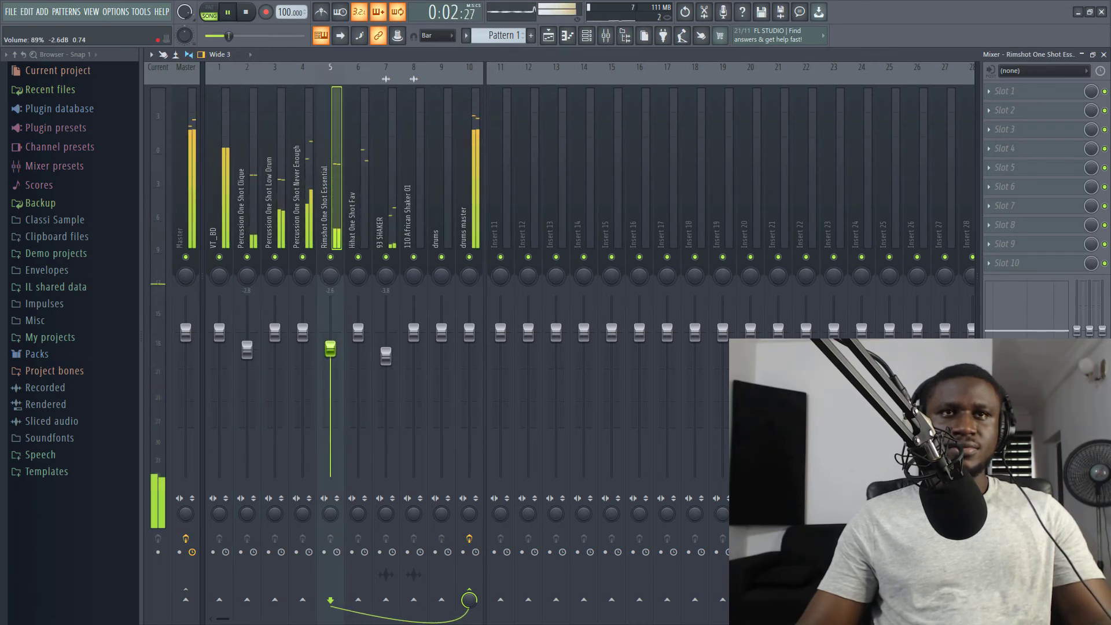
left_click_drag(247, 350, 247, 366)
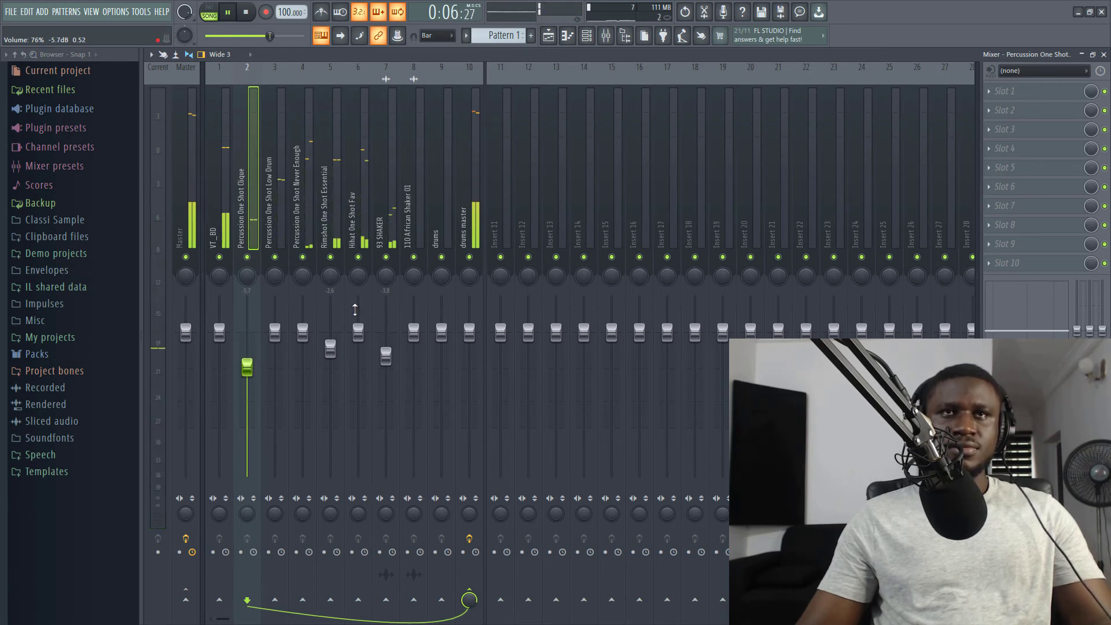
Mute Percussion One Shot Never Enough to compare and lower its fader to about -3.6 dB
left_click(297, 235)
left_click(302, 257)
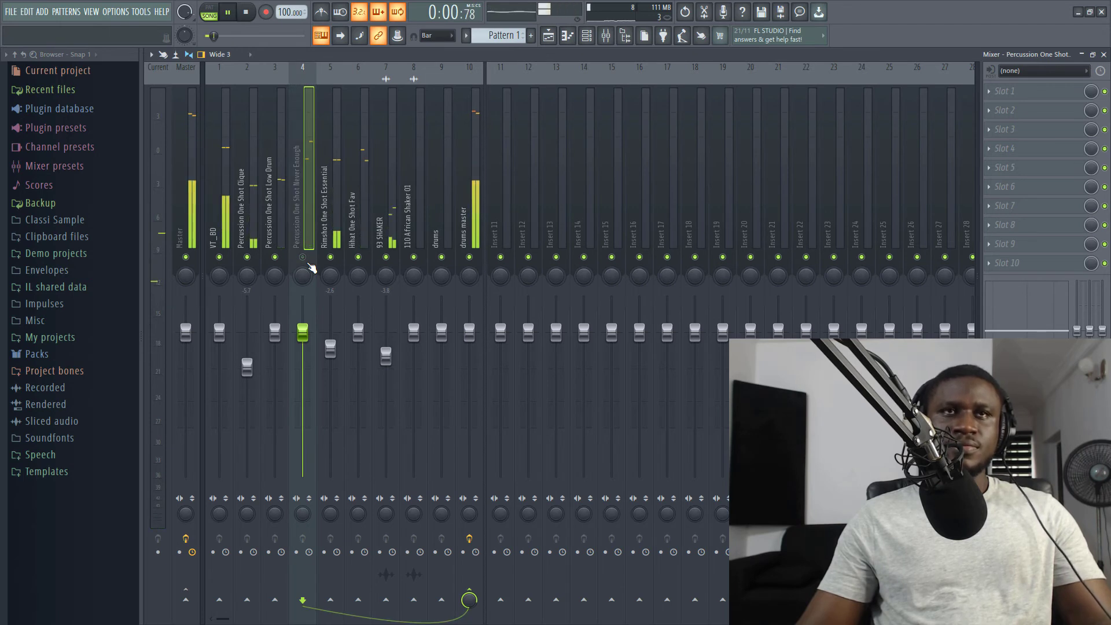
left_click_drag(303, 336, 302, 355)
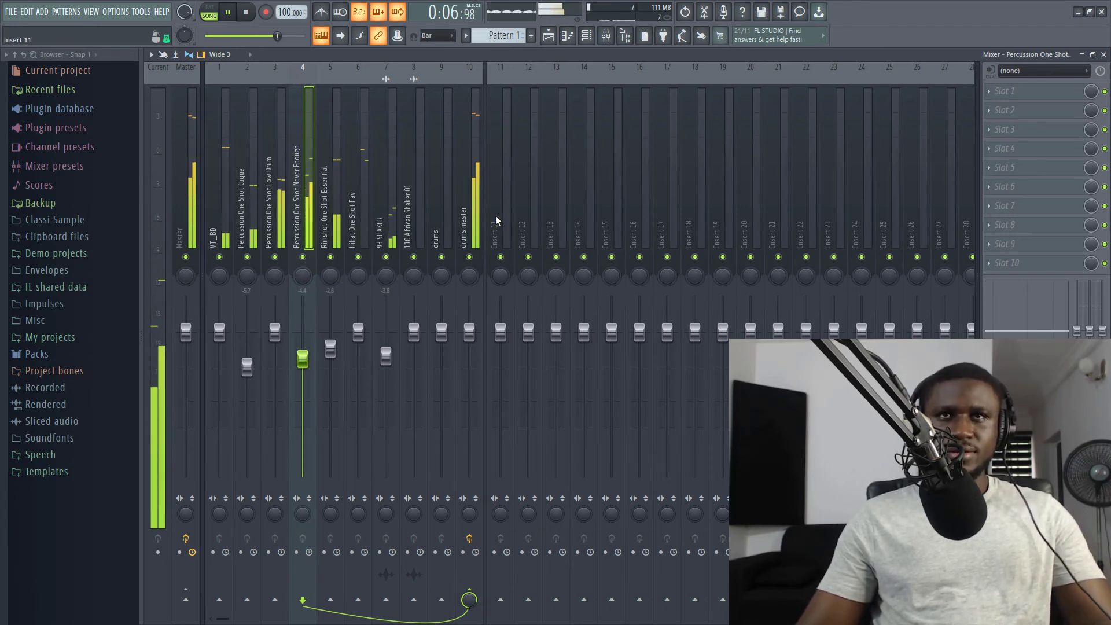
key("space")
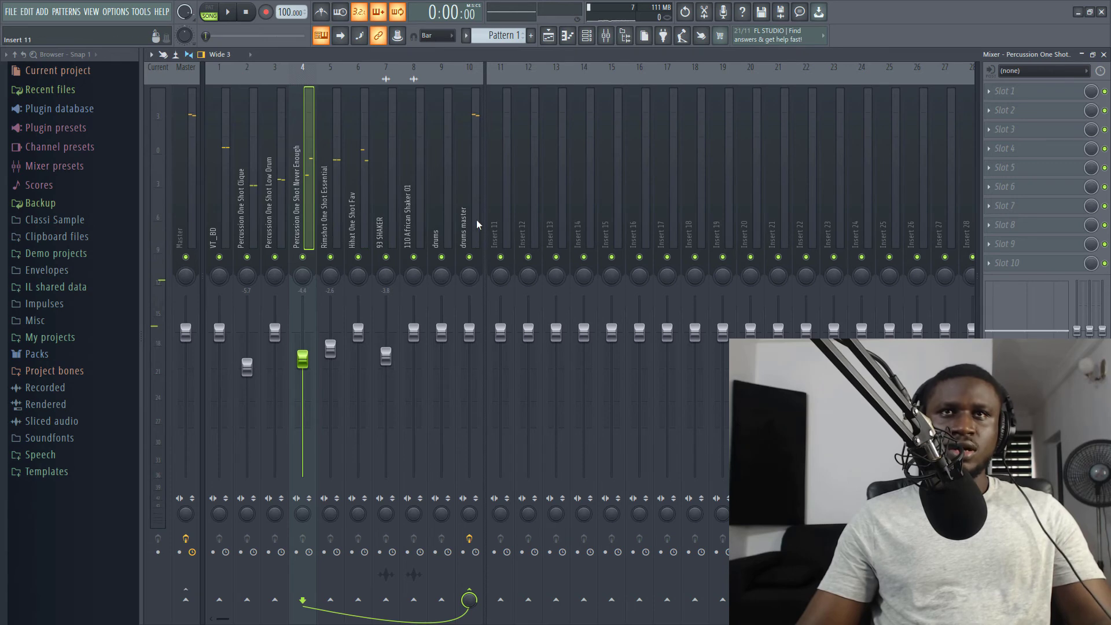
Add Fruity Parametric EQ 2 in drums master slot 2 with a 30 Hz low-shelf cut and -1.9 dB high shelf
left_click(477, 223)
left_click(1039, 116)
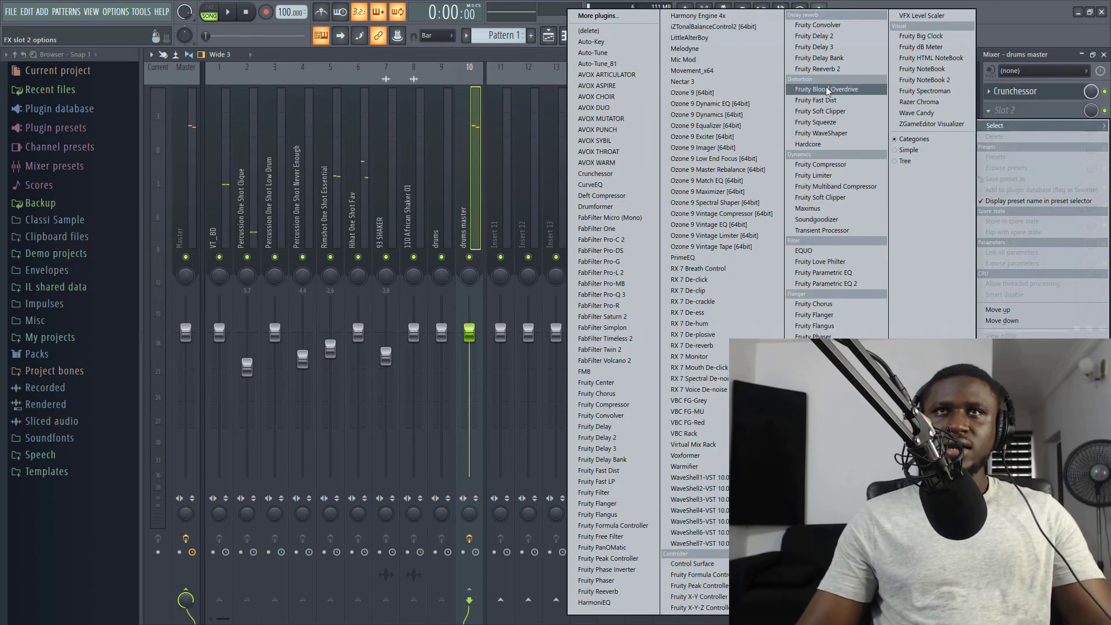
left_click(874, 283)
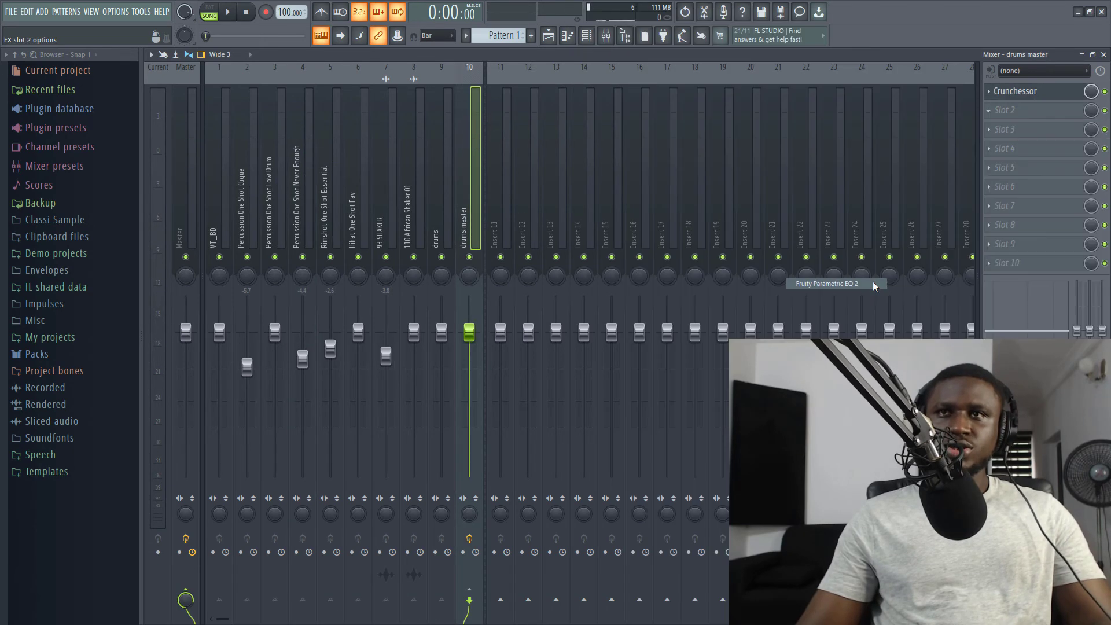
key("space")
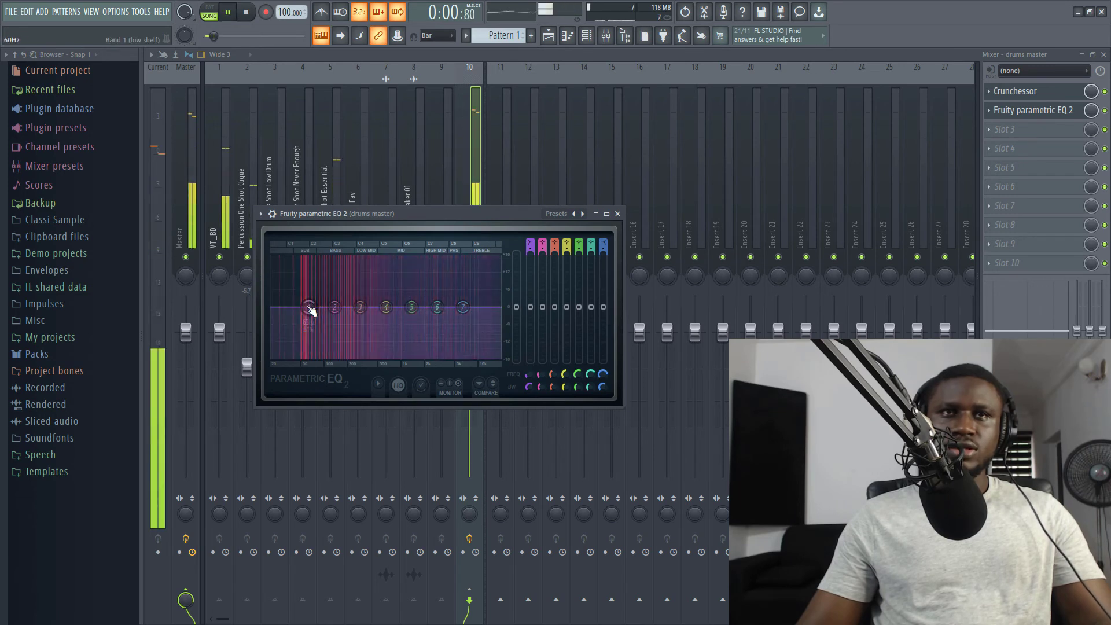
left_click_drag(310, 306, 283, 356)
mouse_move(462, 307)
left_mouse_down()
mouse_move(457, 317)
mouse_move(468, 312)
left_mouse_up()
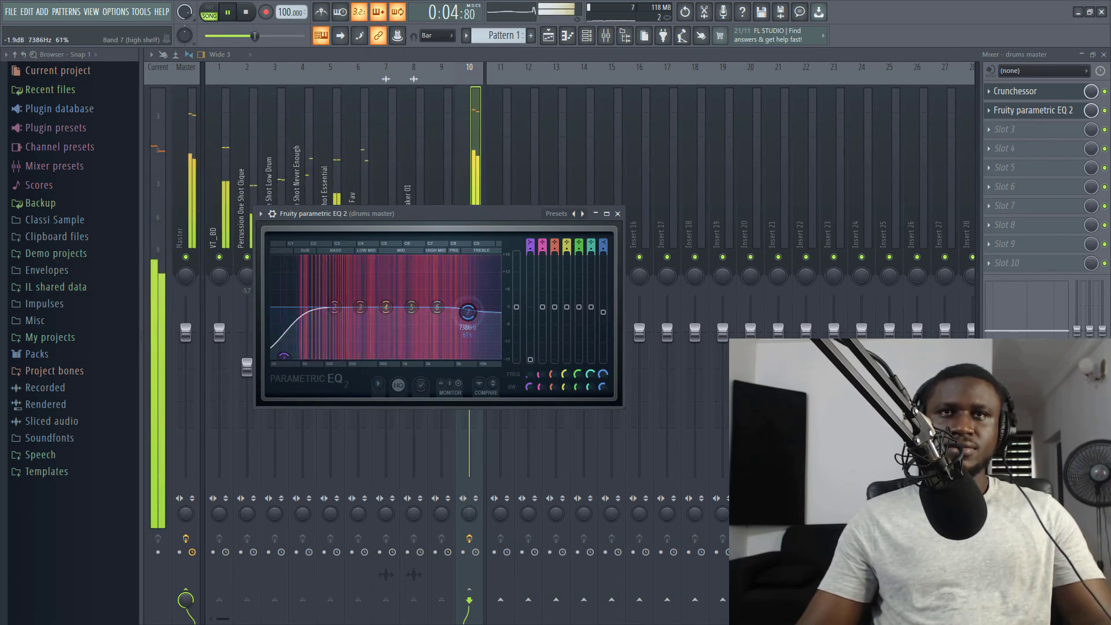
left_click(618, 214)
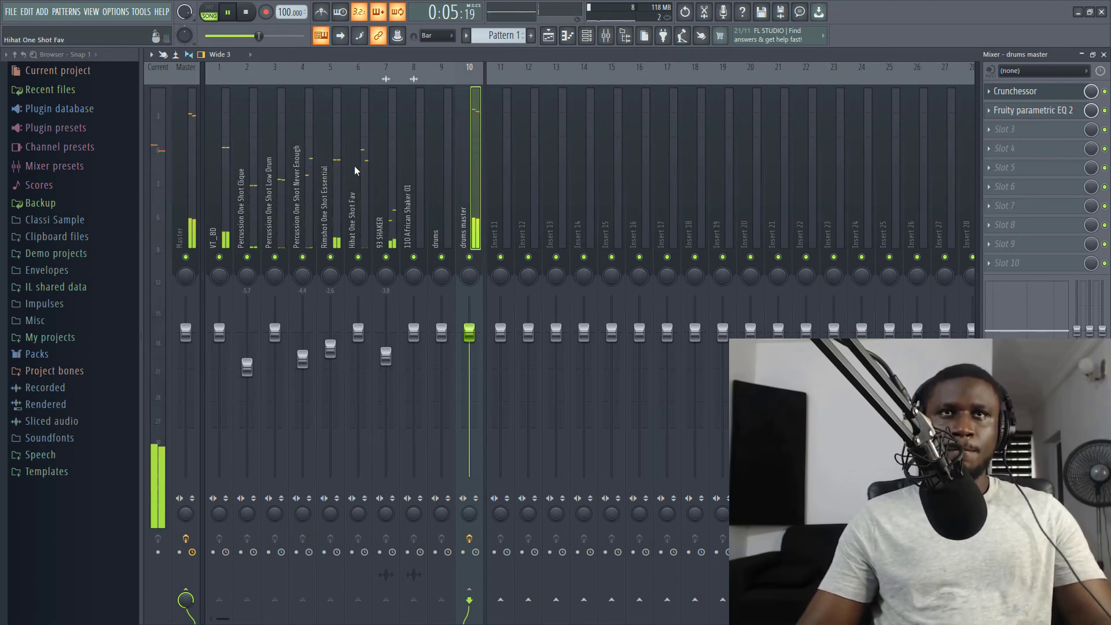
Load Fruity Reeverb 2 into slot 1 of the Percussion One Shot Never Enough insert
left_click(584, 36)
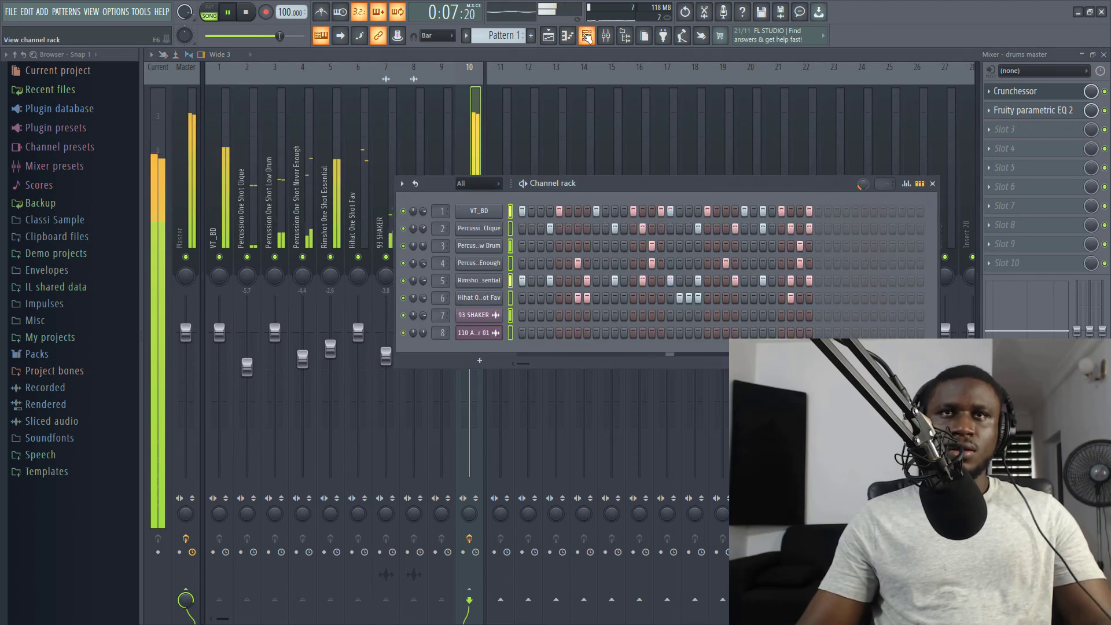
key("space")
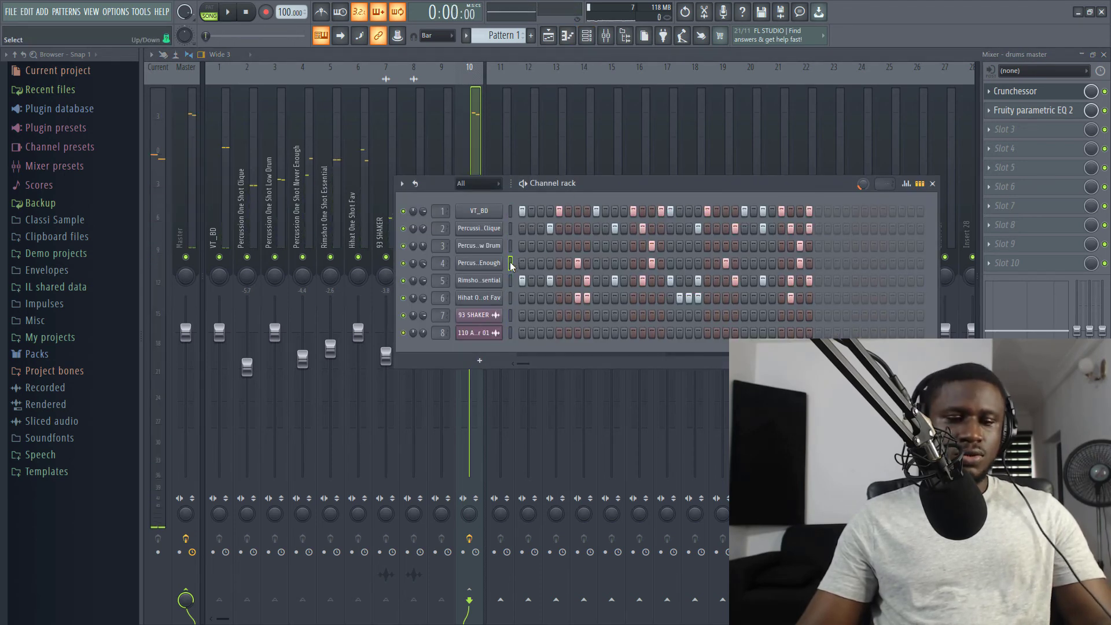
left_click(932, 184)
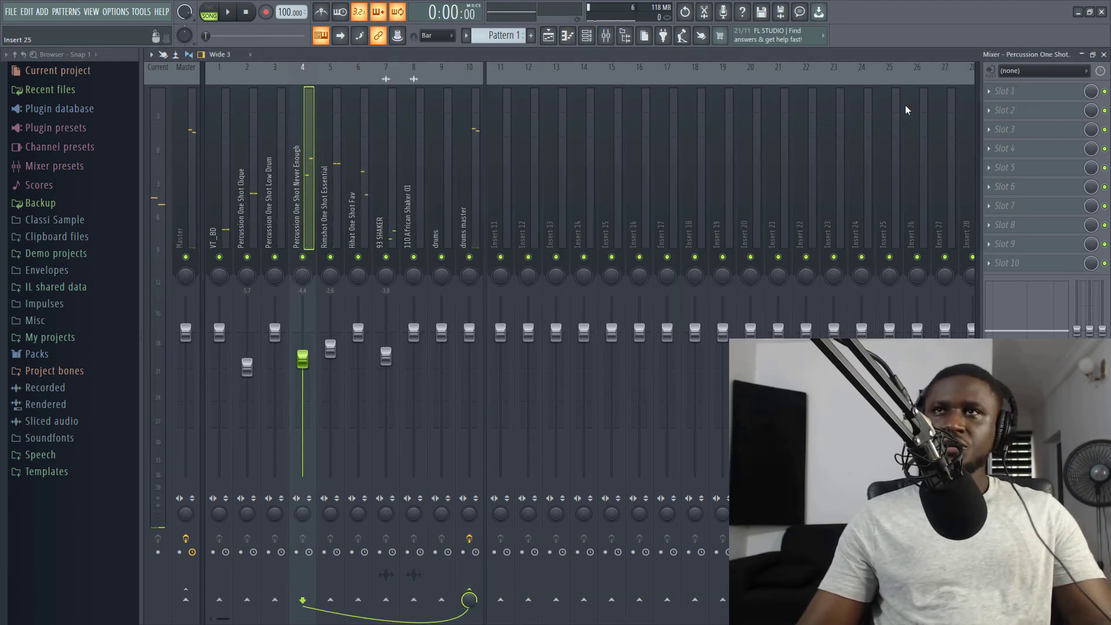
left_click(1013, 92)
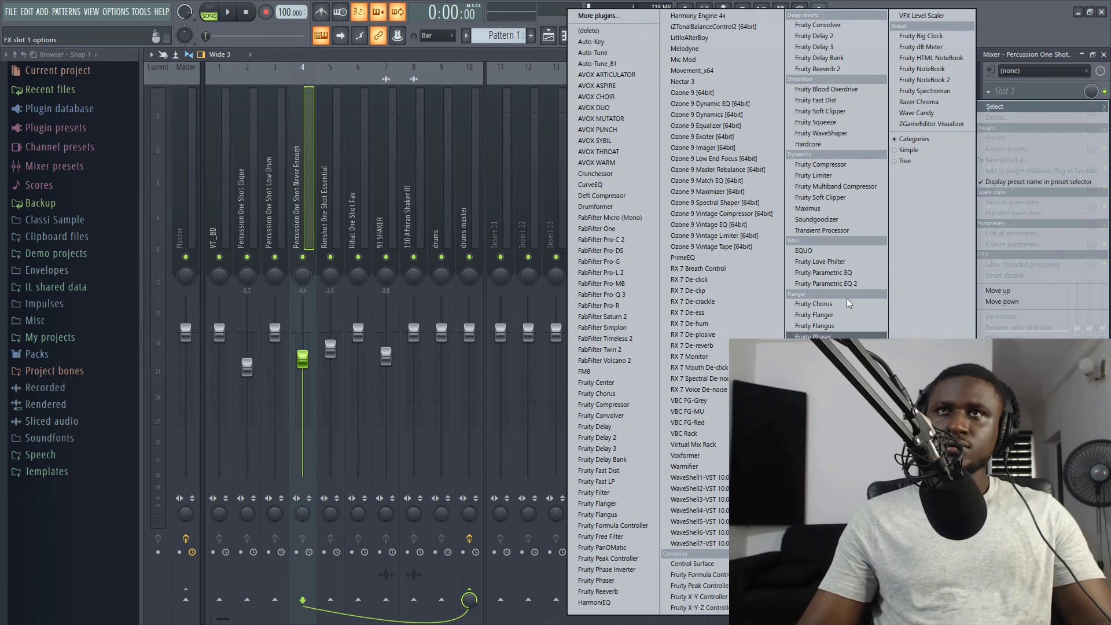
left_click(820, 69)
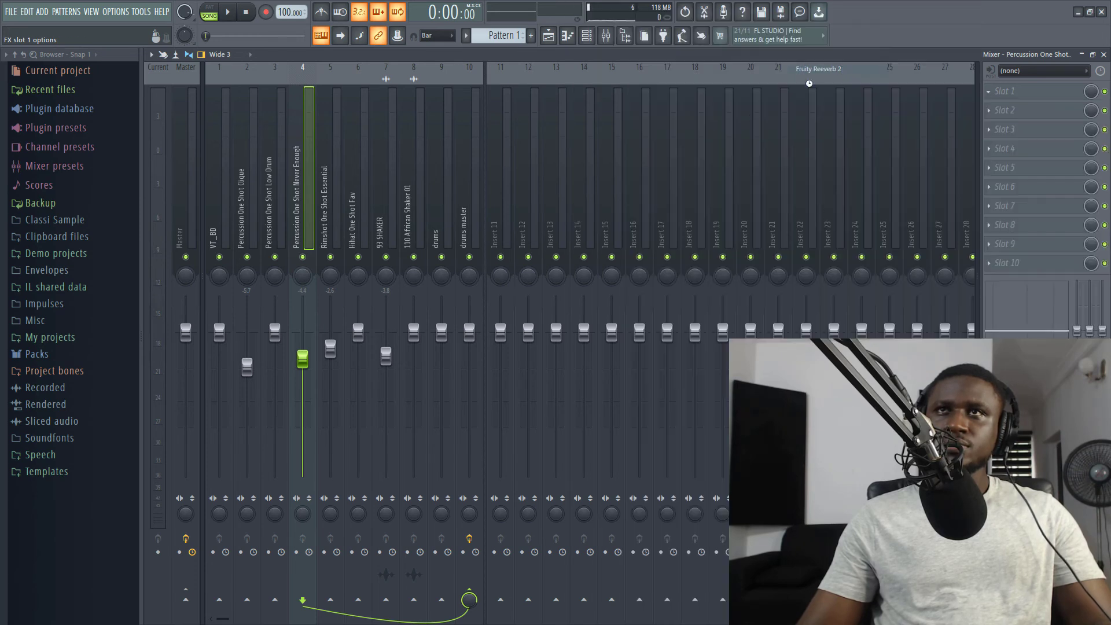
Set the reverb's room size to maximum and its wet level to 14%
key("space")
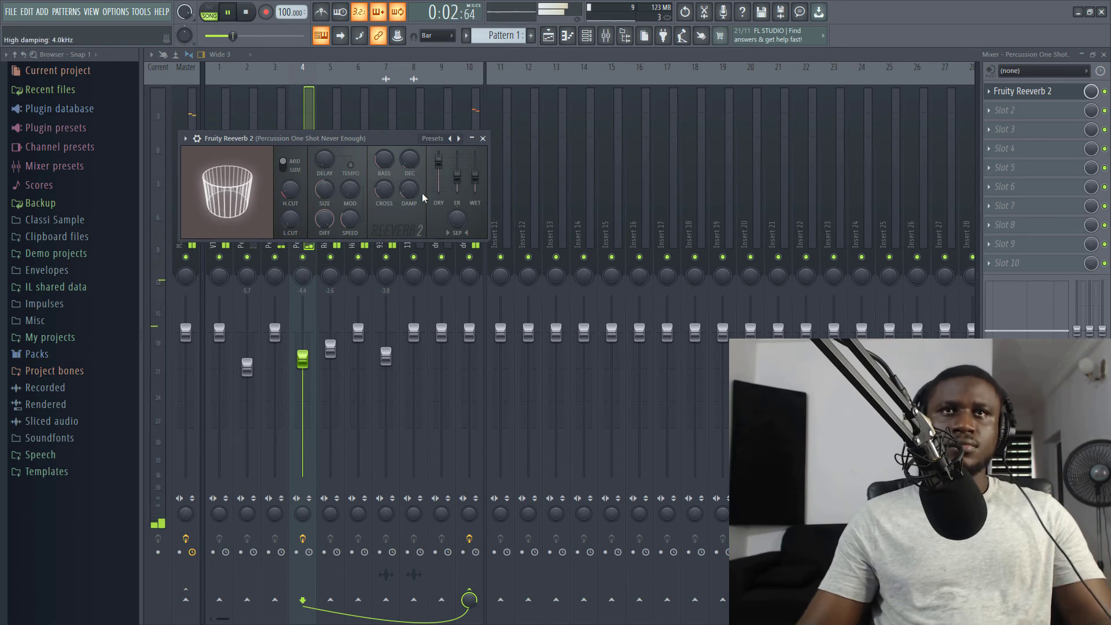
key("space")
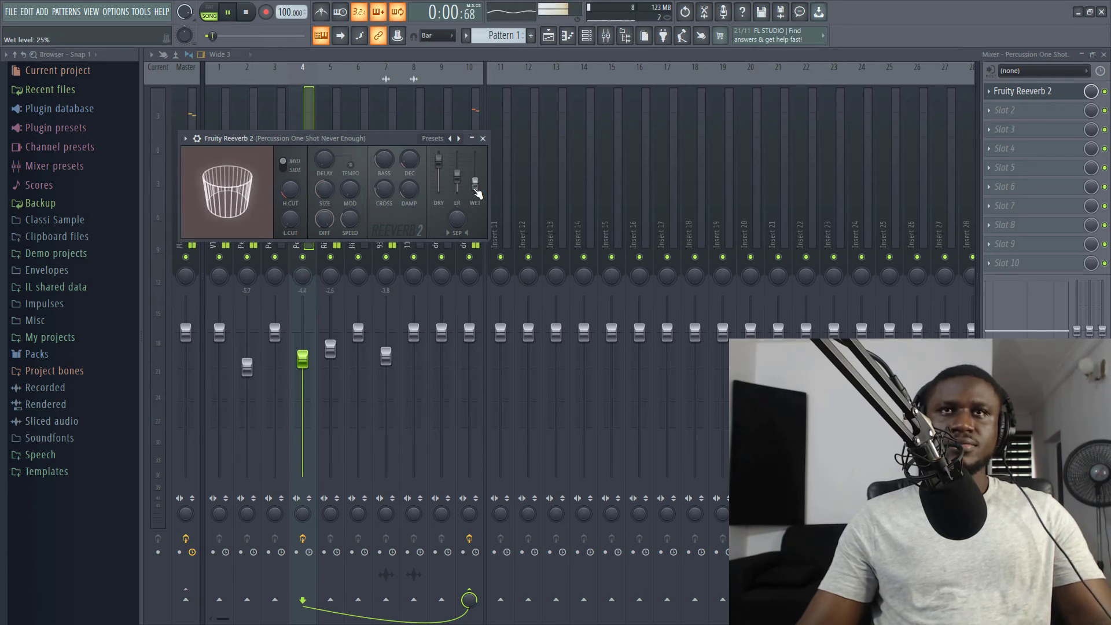
left_click_drag(478, 194, 476, 198)
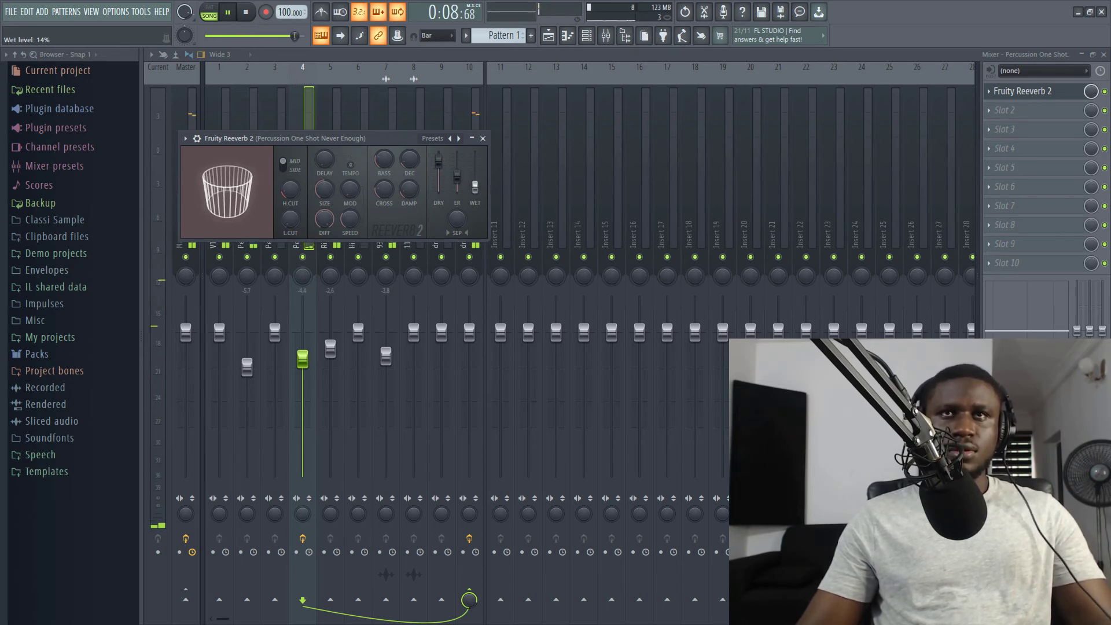
left_click_drag(475, 187, 475, 189)
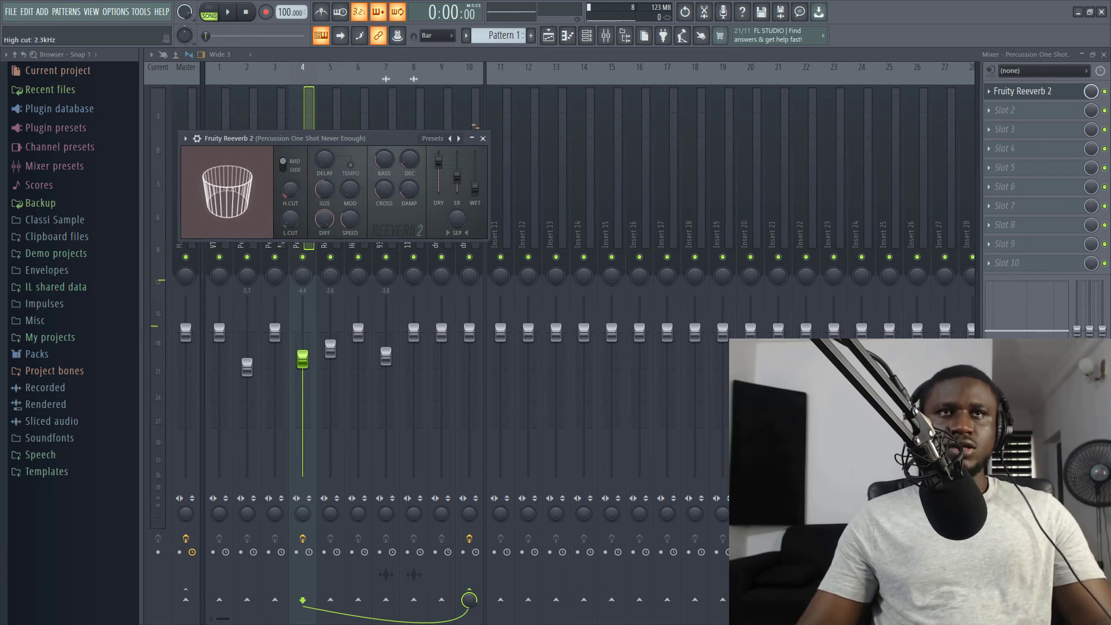
left_click_drag(334, 193, 334, 158)
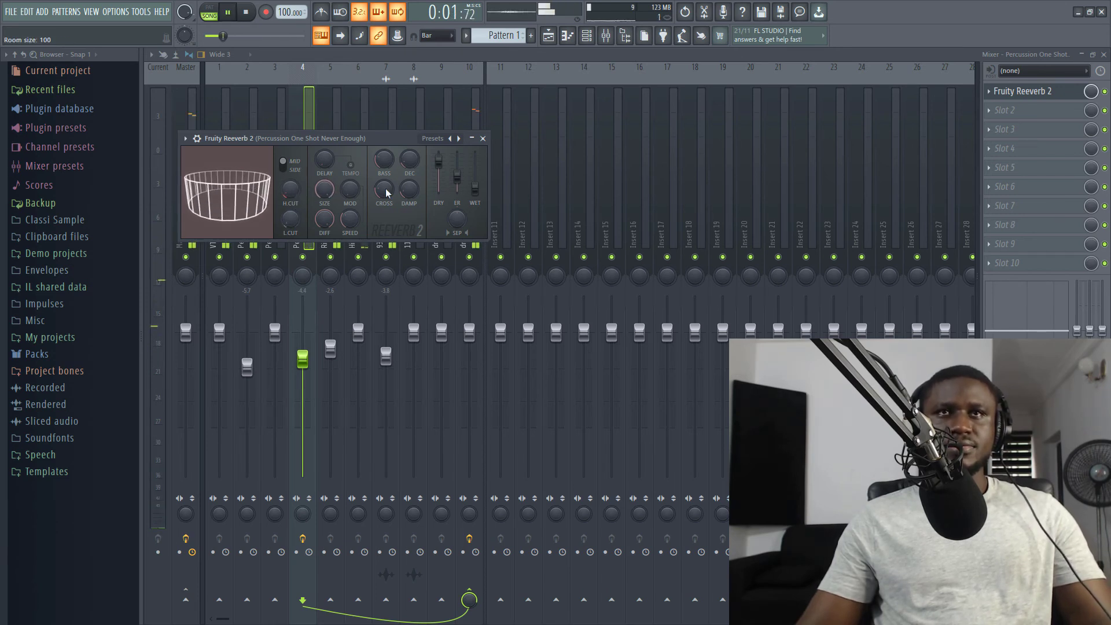
left_click_drag(475, 187, 476, 186)
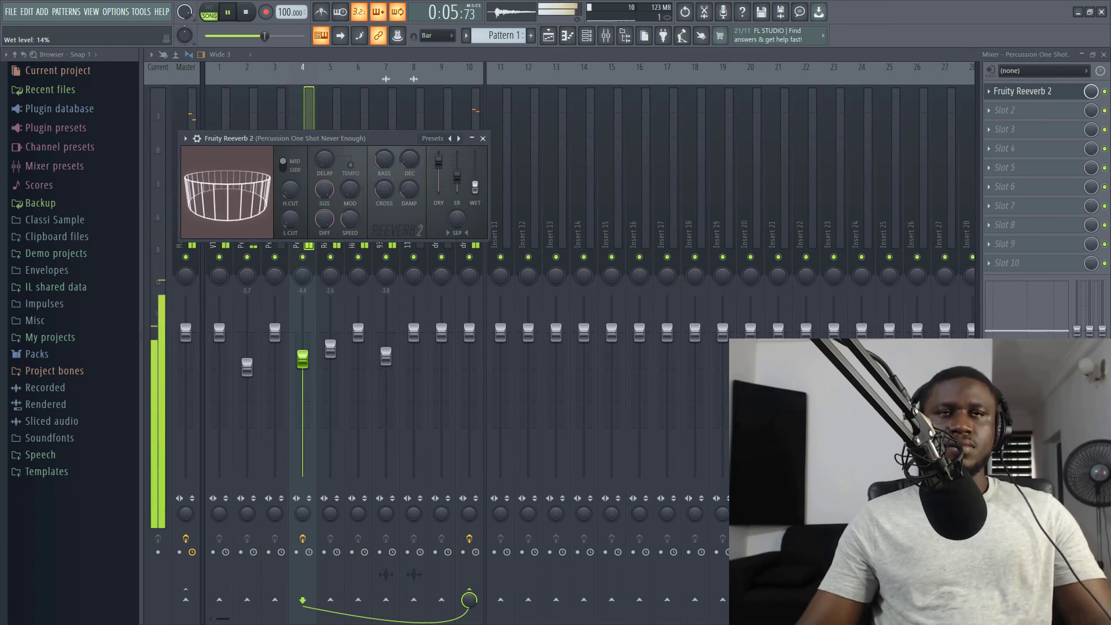
left_click(586, 35)
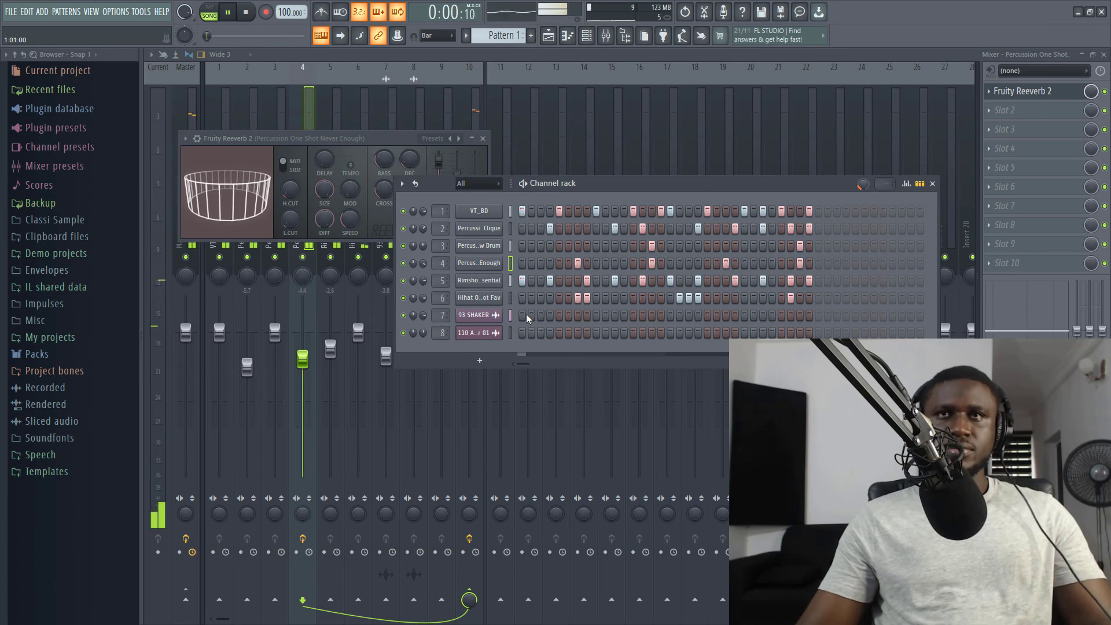
Select the drums master bus with Crunchessor and Parametric EQ 2, and play back the full drum mix
key("space")
left_click(454, 108)
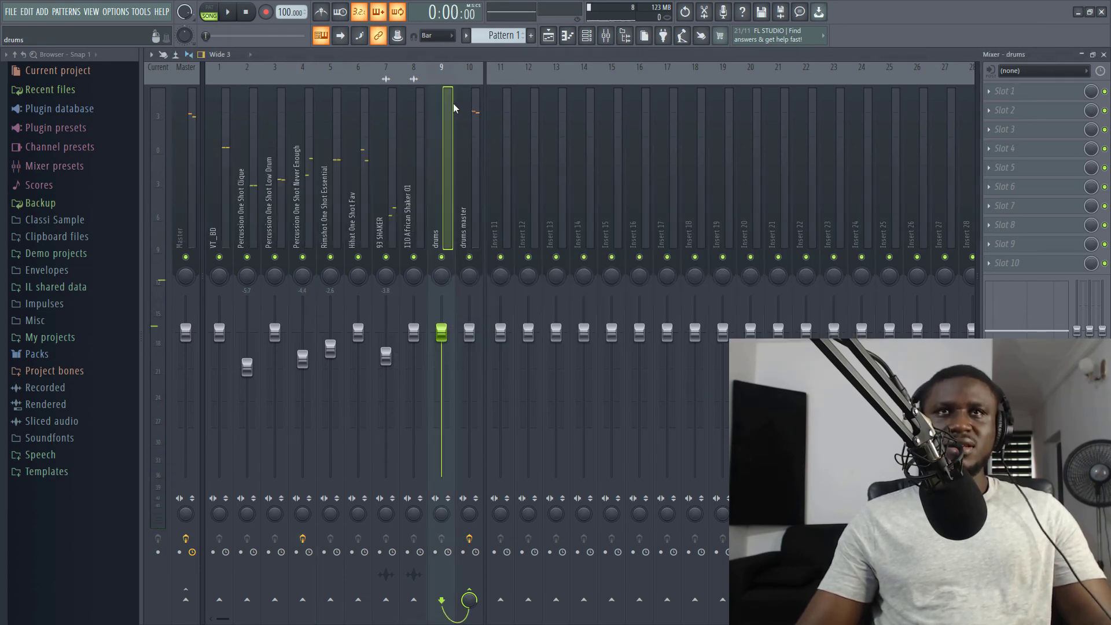
left_click(470, 114)
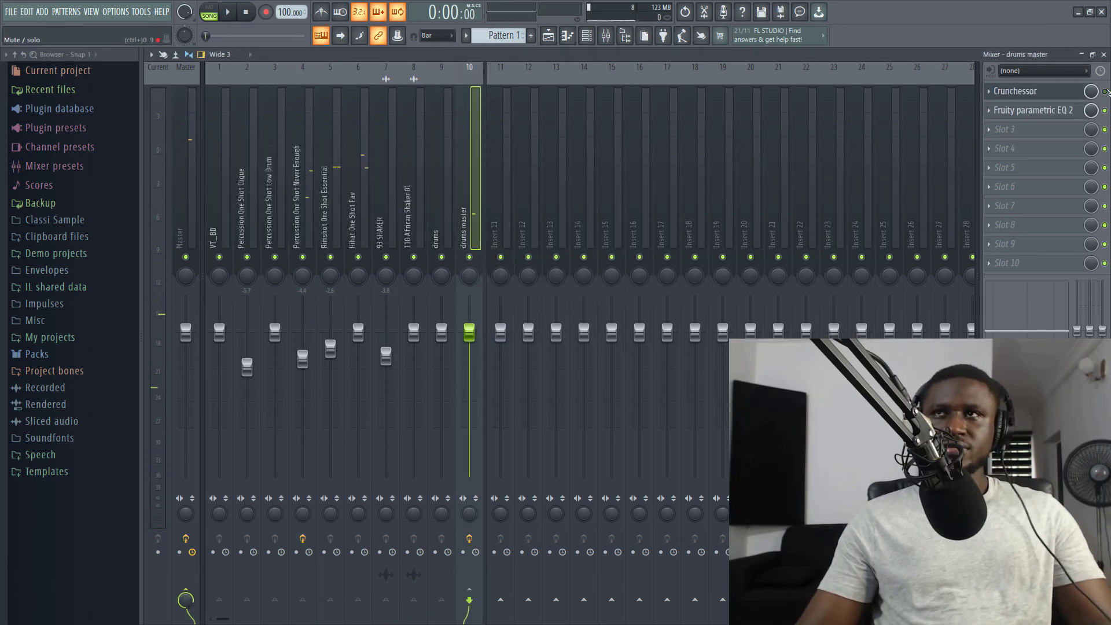
key("space")
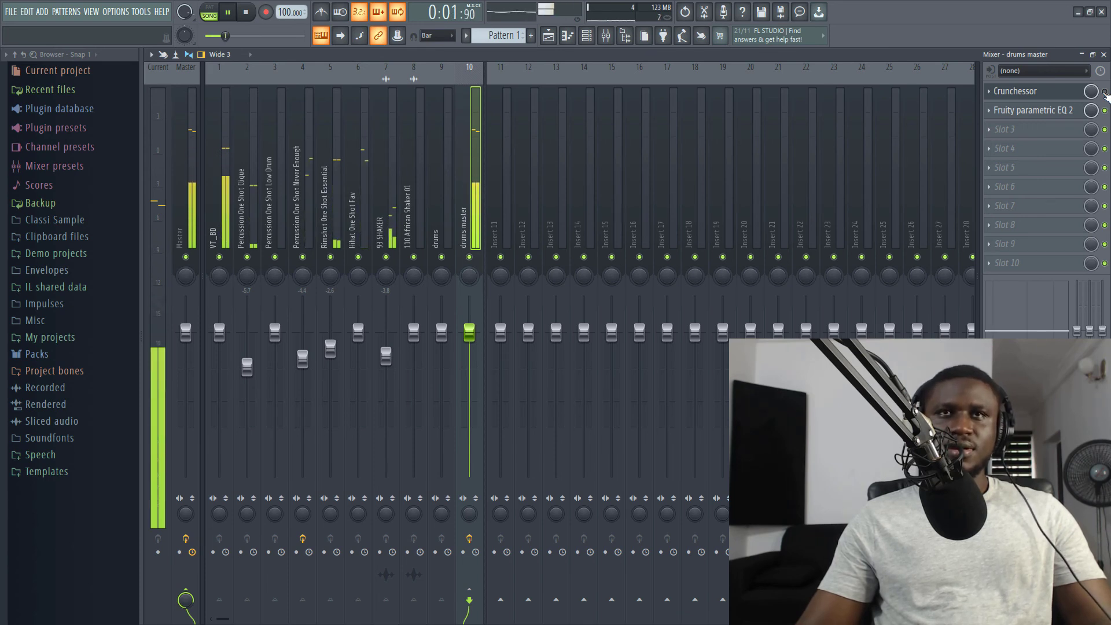
key("space")
key("space")
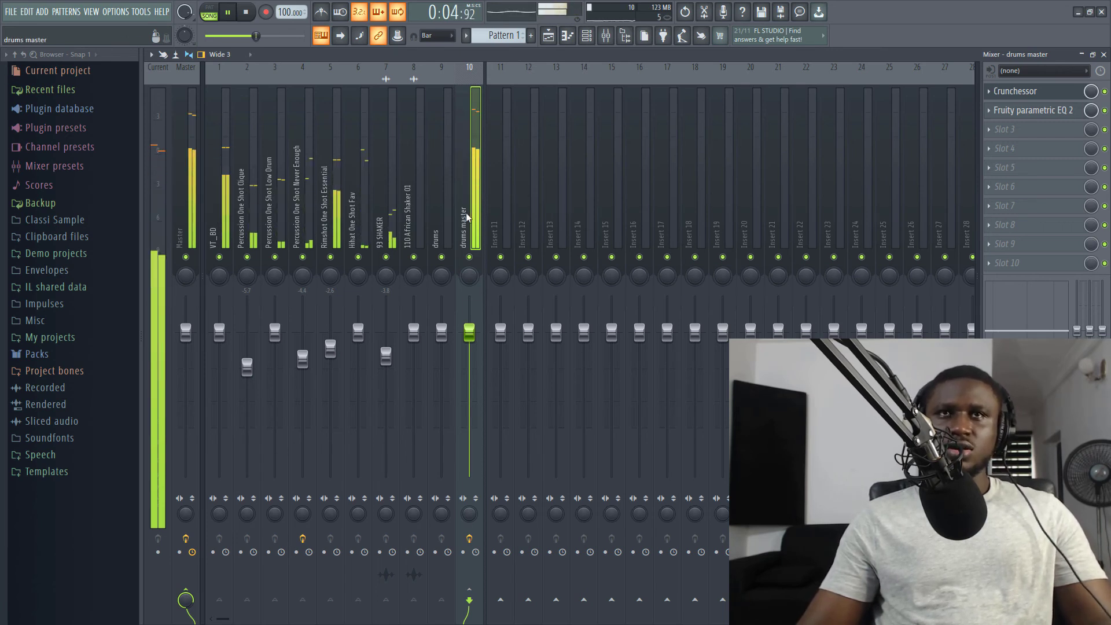
key("space")
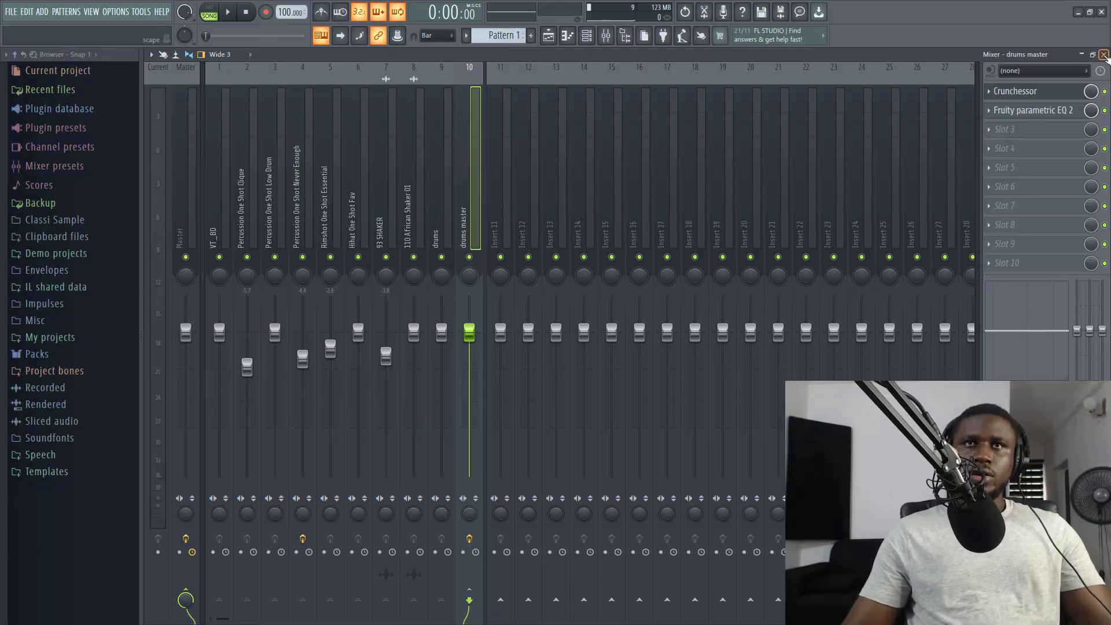
Preview the ICE CREAM melody loops and place ICE CREAM - MELODY LOOP (24) on playlist Track 3
left_click(1104, 54)
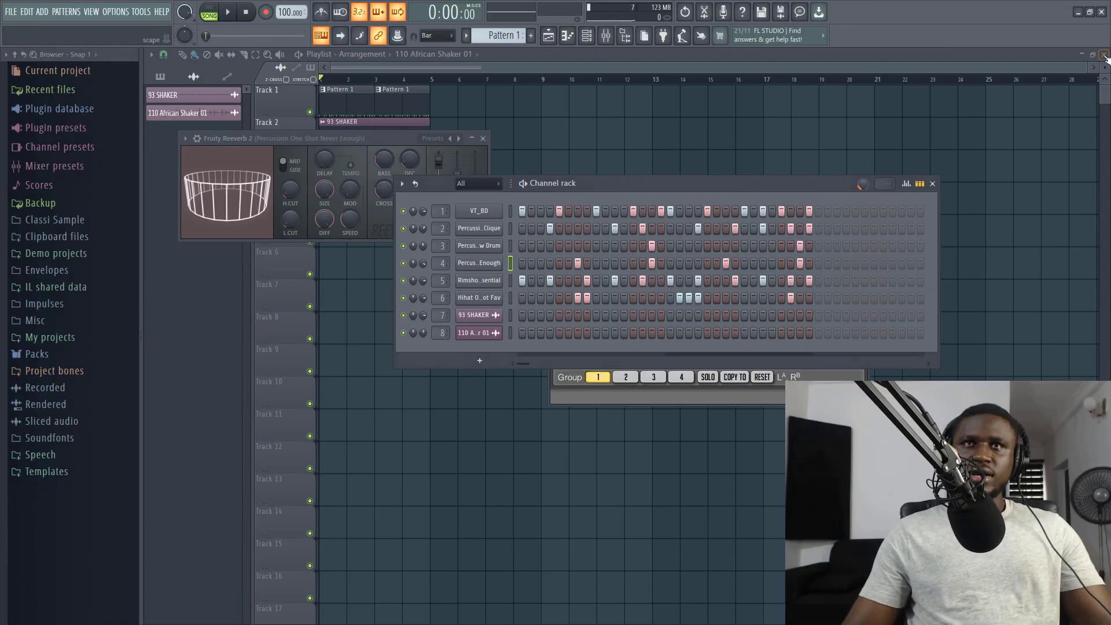
left_click(443, 58)
scroll(79, 327, "down", 10)
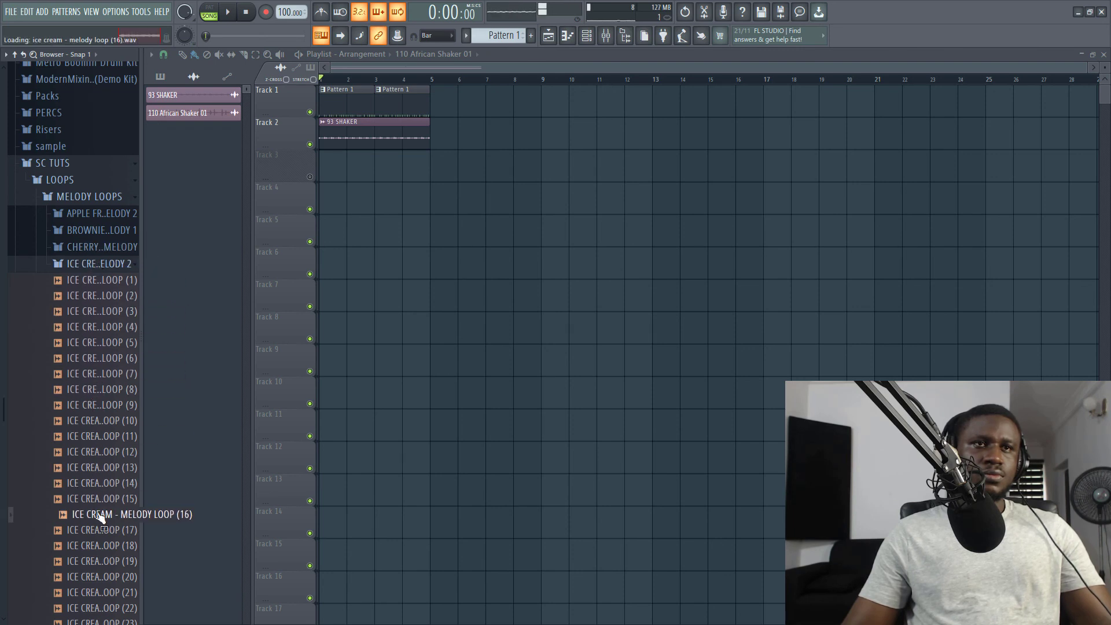
scroll(77, 436, "down", 4)
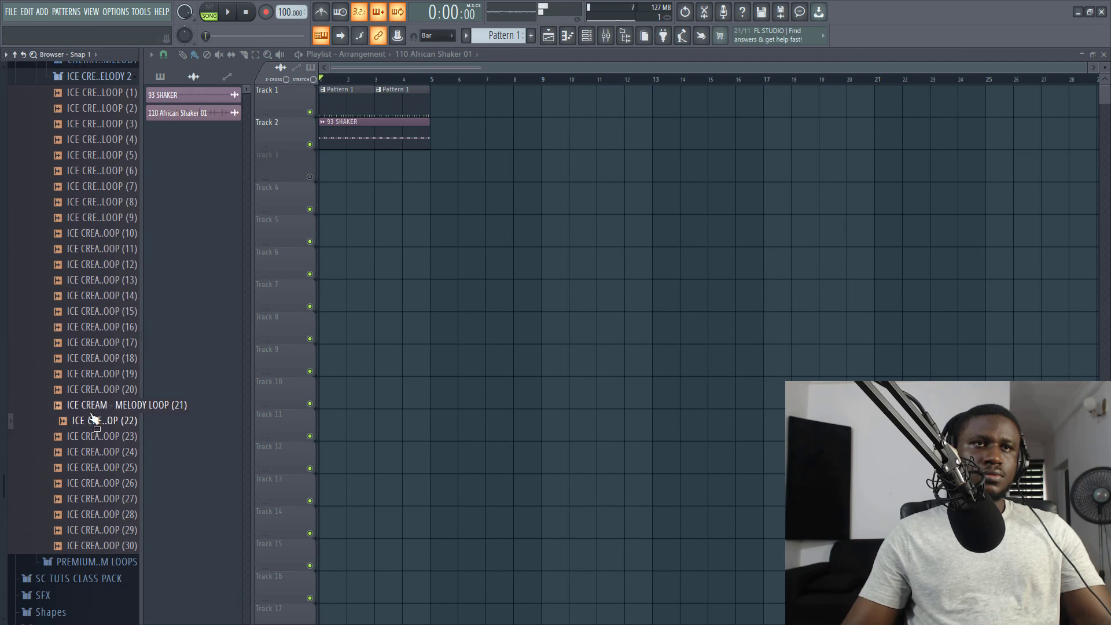
left_click(85, 451)
left_click(87, 469)
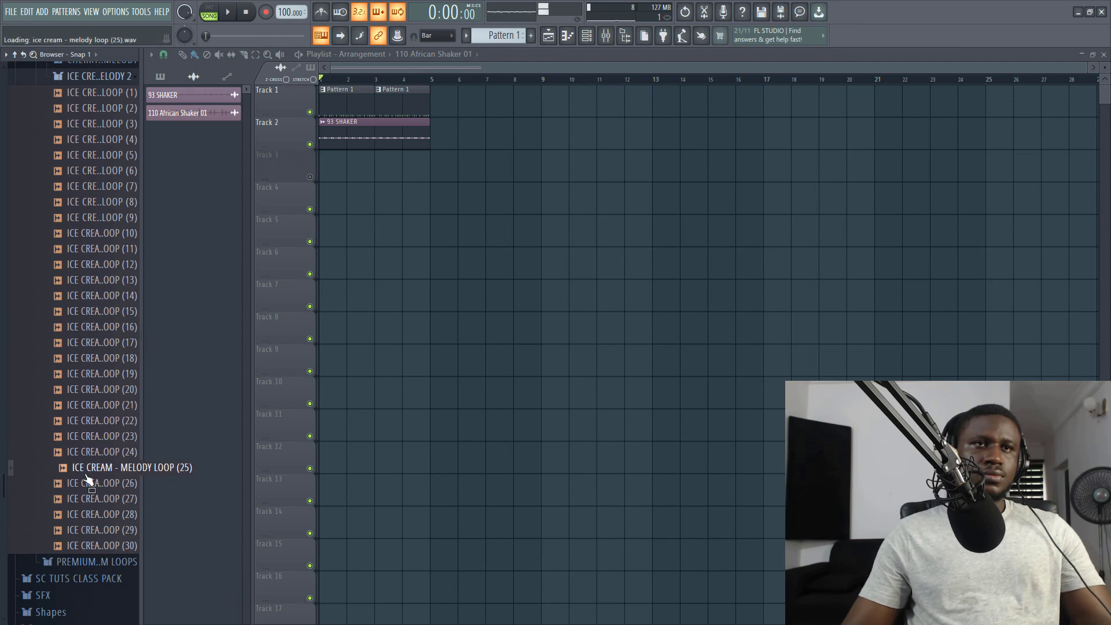
left_click_drag(81, 452, 372, 171)
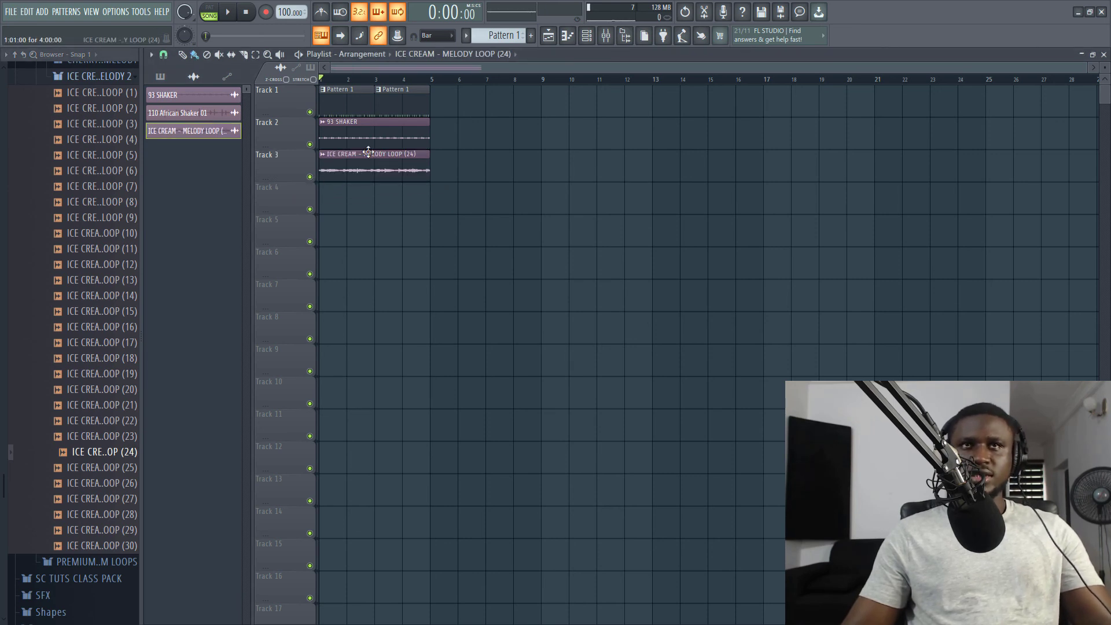
key("space")
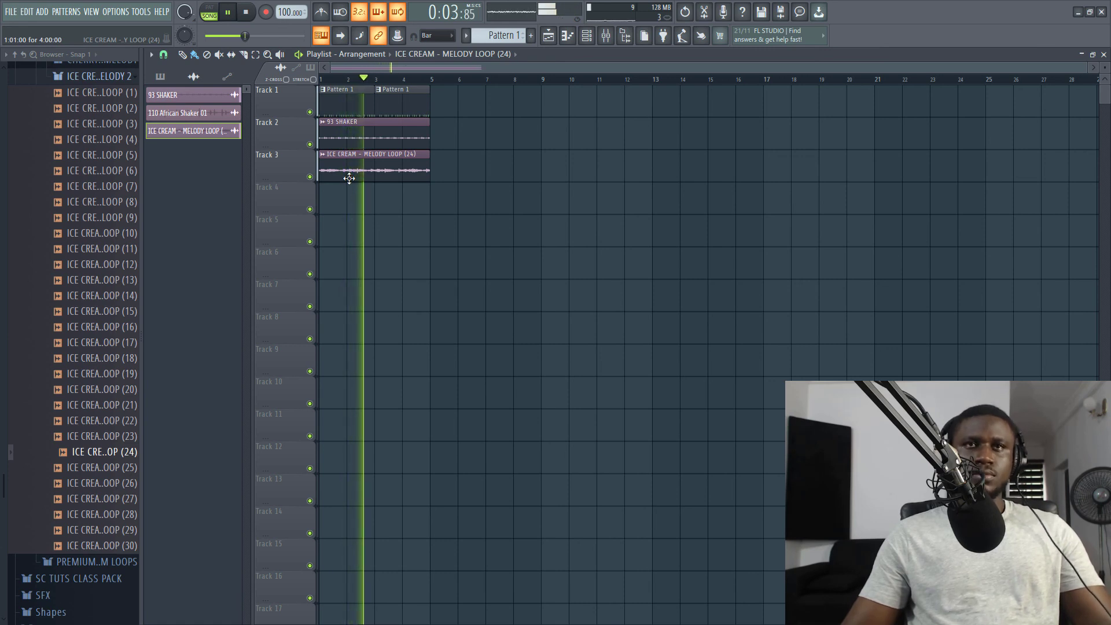
Set the ICE CREAM - MELODY LOOP (24) channel volume to 76% (-5.8 dB)
double_click(349, 174)
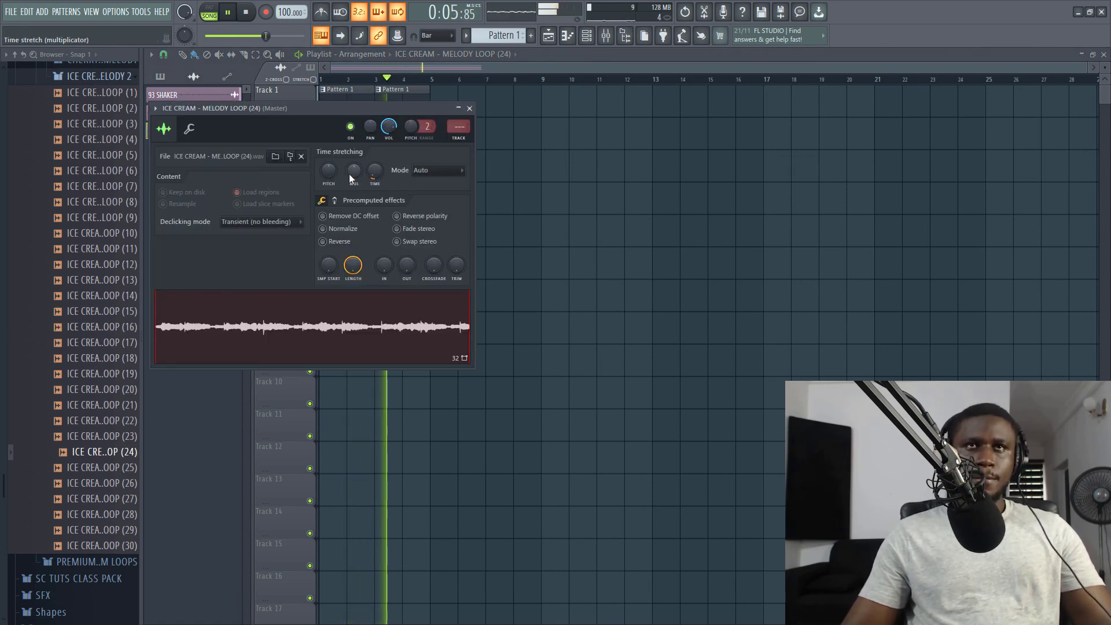
left_click_drag(393, 135, 394, 139)
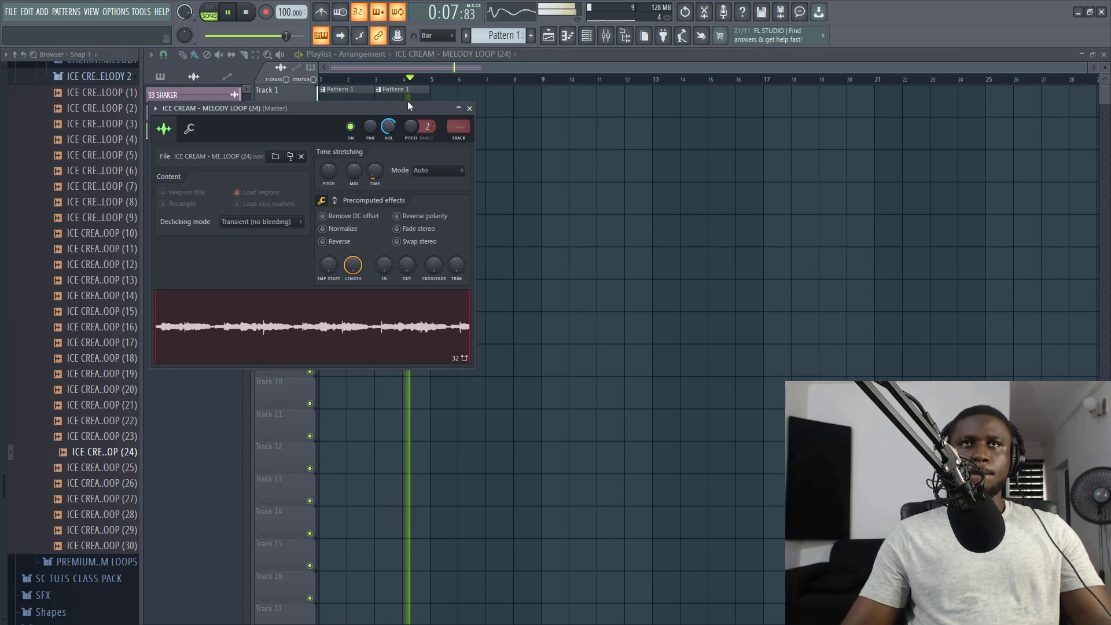